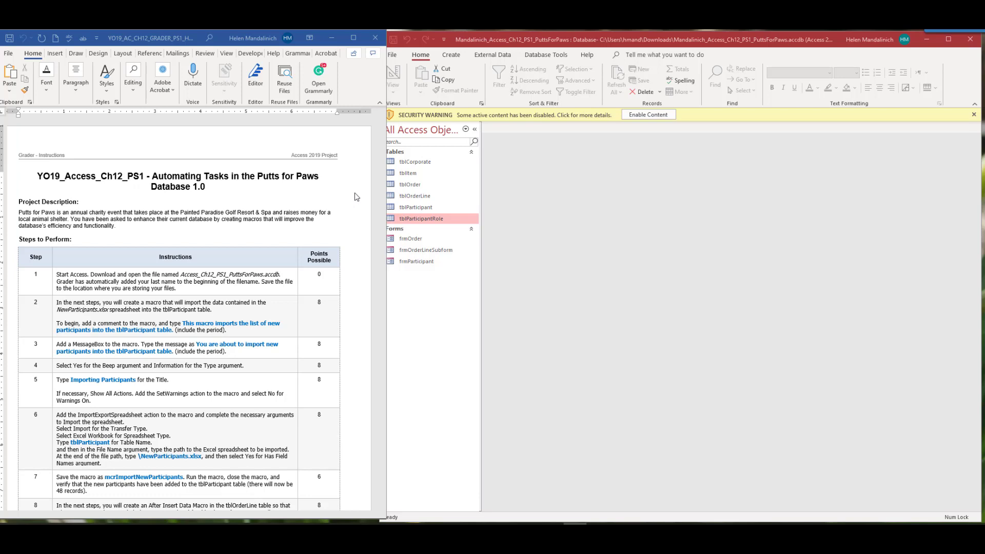
Step: Enable the blocked active content in the Putts for Paws database
{"action": "left_click", "coordinate": [639, 115]}
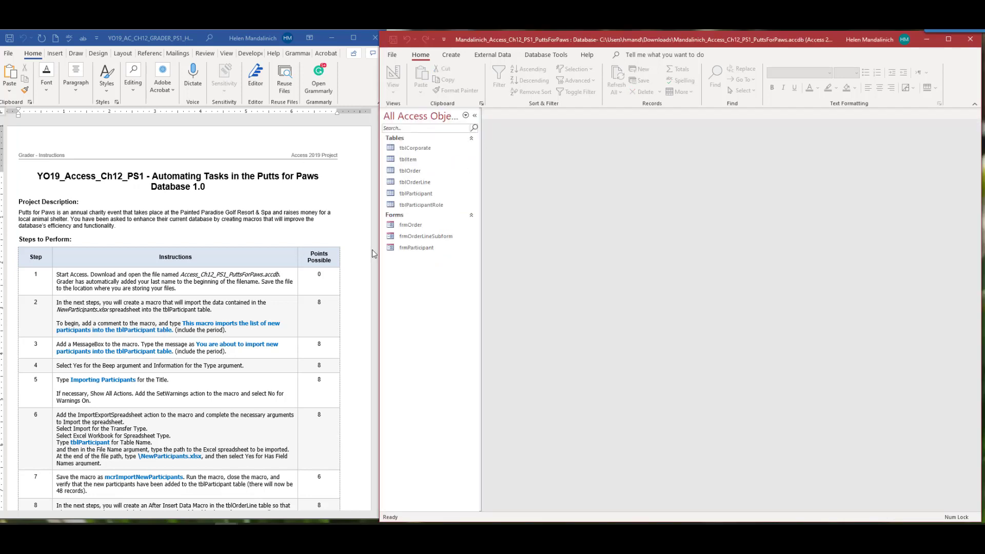
Step: Switch to the Word instructions and highlight step number 1 in yellow
{"action": "scroll", "coordinate": [215, 345], "scroll_direction": "down", "scroll_amount": 2}
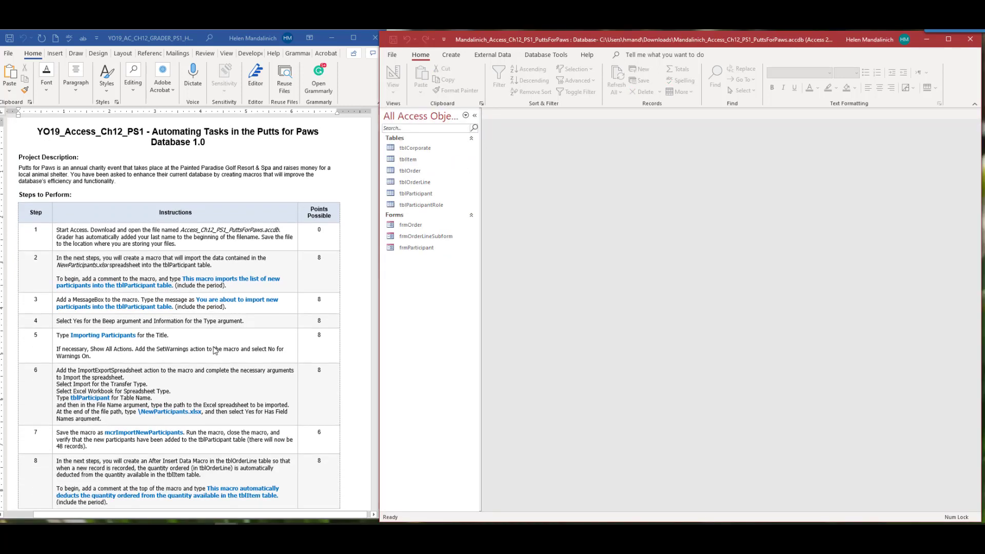
{"action": "left_click", "coordinate": [75, 243]}
{"action": "right_click", "coordinate": [64, 226]}
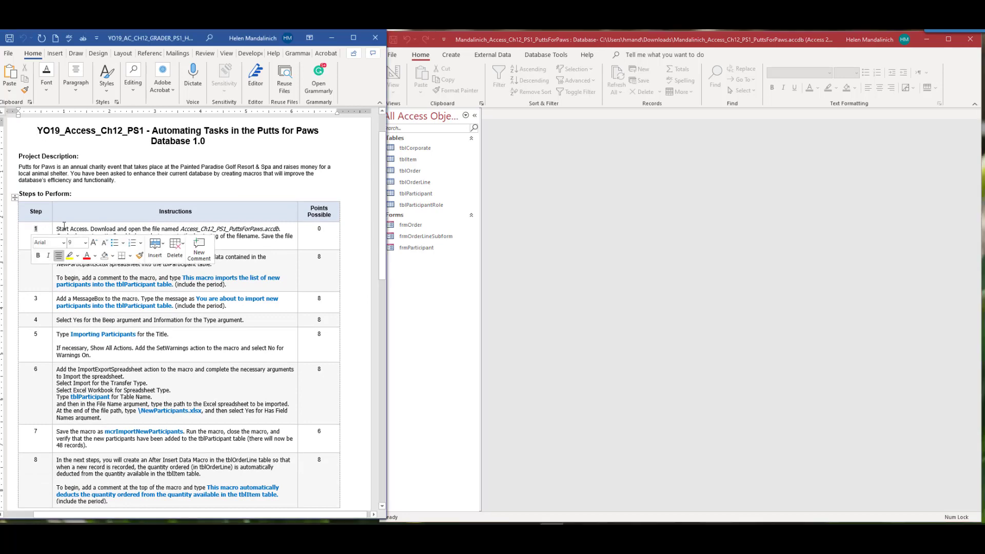
{"action": "left_click", "coordinate": [70, 256]}
{"action": "scroll", "coordinate": [108, 294], "scroll_direction": "down", "scroll_amount": 2}
{"action": "scroll", "coordinate": [108, 293], "scroll_direction": "down", "scroll_amount": 2}
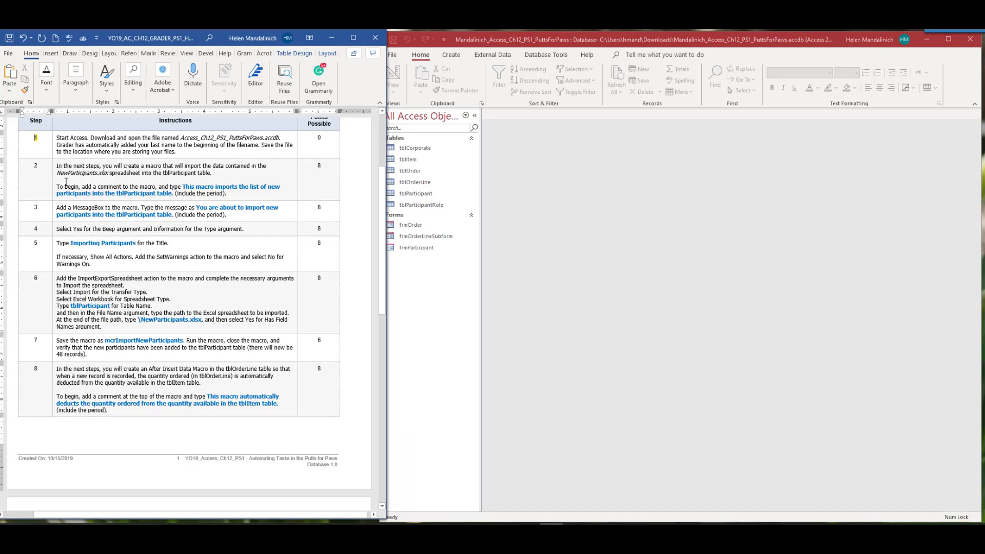
{"action": "scroll", "coordinate": [105, 230], "scroll_direction": "up", "scroll_amount": 6}
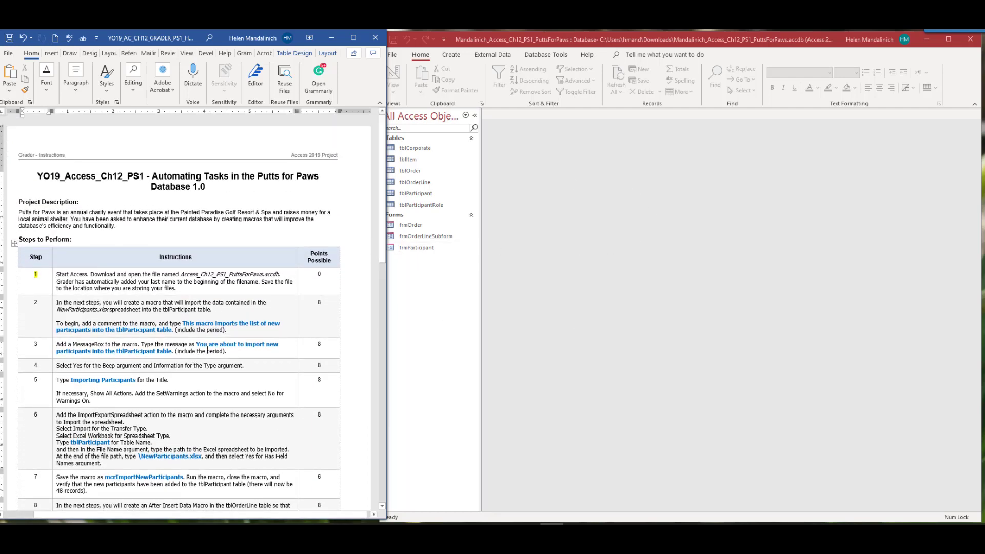
Step: Highlight the file name NewParticipants.xlsx in step 2 of the instructions in yellow
{"action": "scroll", "coordinate": [208, 352], "scroll_direction": "down", "scroll_amount": 6}
{"action": "scroll", "coordinate": [209, 356], "scroll_direction": "up", "scroll_amount": 2}
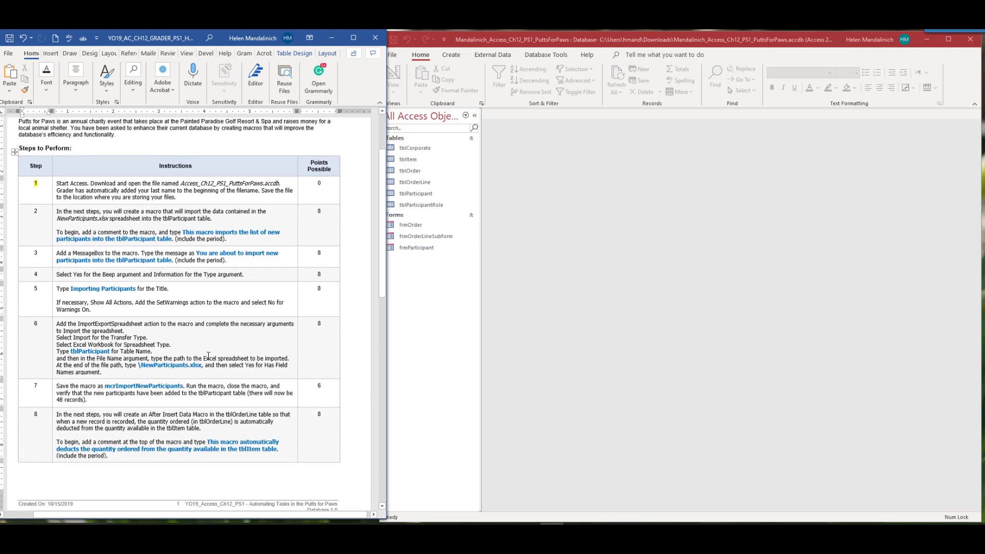
{"action": "scroll", "coordinate": [209, 356], "scroll_direction": "down", "scroll_amount": 1}
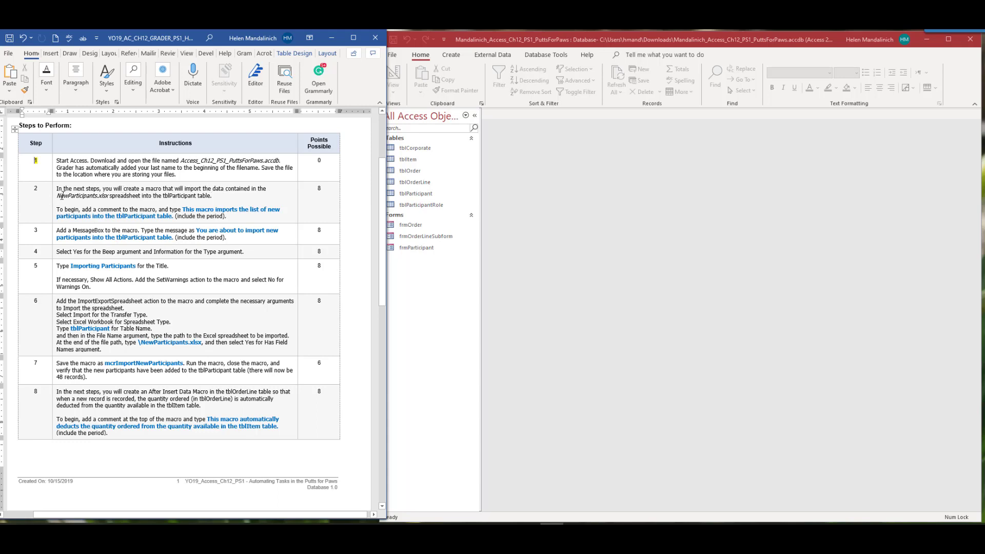
{"action": "left_click_drag", "start_coordinate": [58, 194], "coordinate": [108, 191]}
{"action": "left_click", "coordinate": [155, 177]}
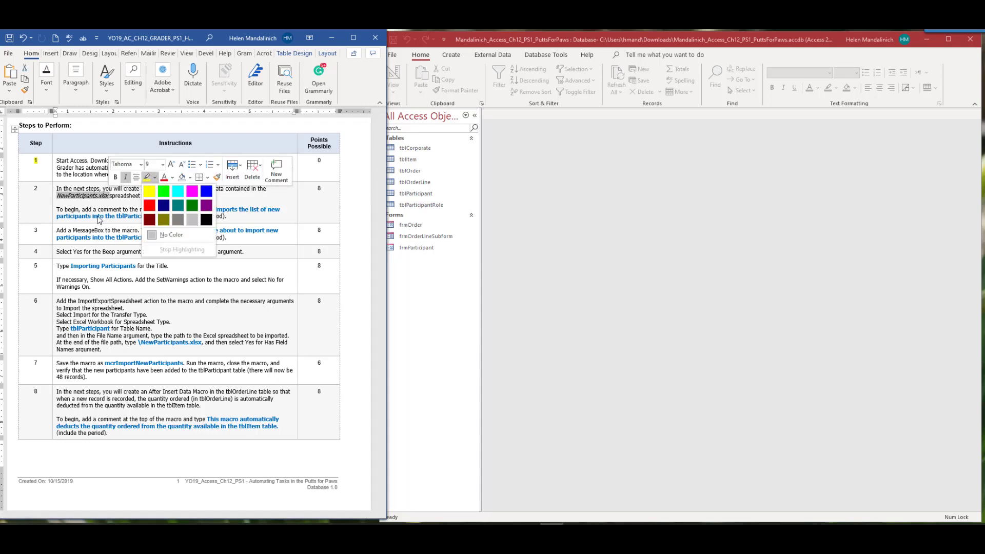
{"action": "left_click", "coordinate": [149, 192]}
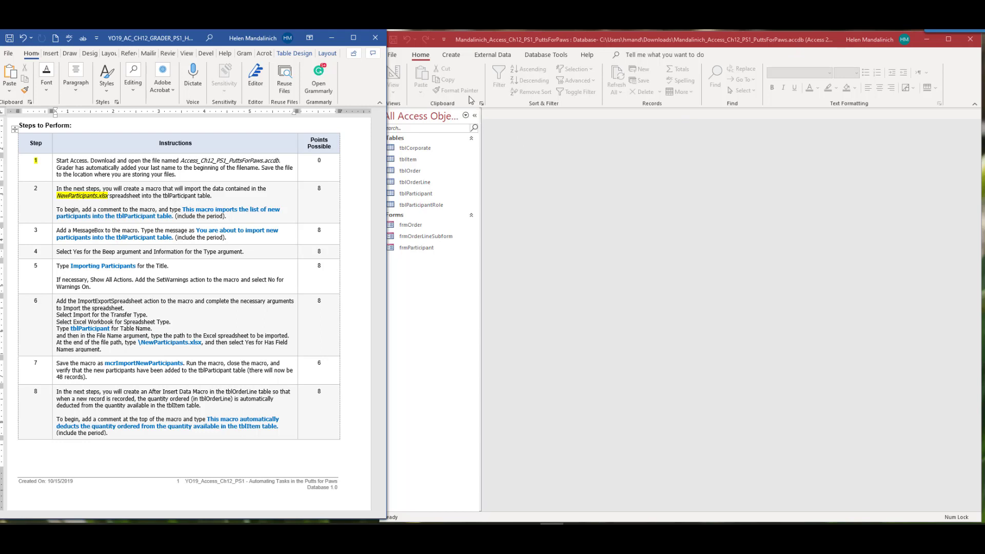
Step: In Access, create a macro with the comment "This macro imports the list of new participants into the tblParticipant table."
{"action": "left_click", "coordinate": [446, 58]}
{"action": "left_click", "coordinate": [446, 58]}
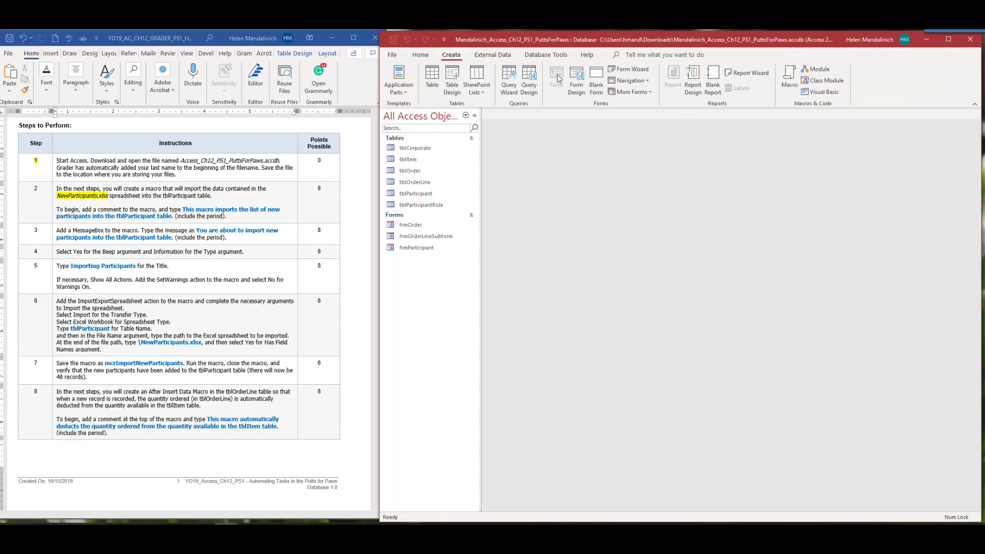
{"action": "left_click", "coordinate": [787, 80]}
{"action": "left_click", "coordinate": [587, 133]}
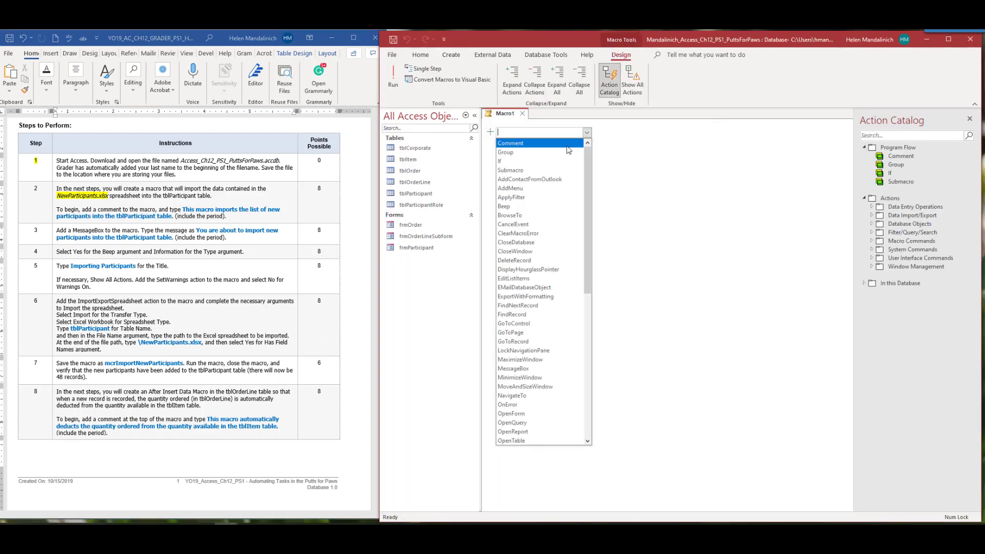
{"action": "left_click", "coordinate": [569, 145]}
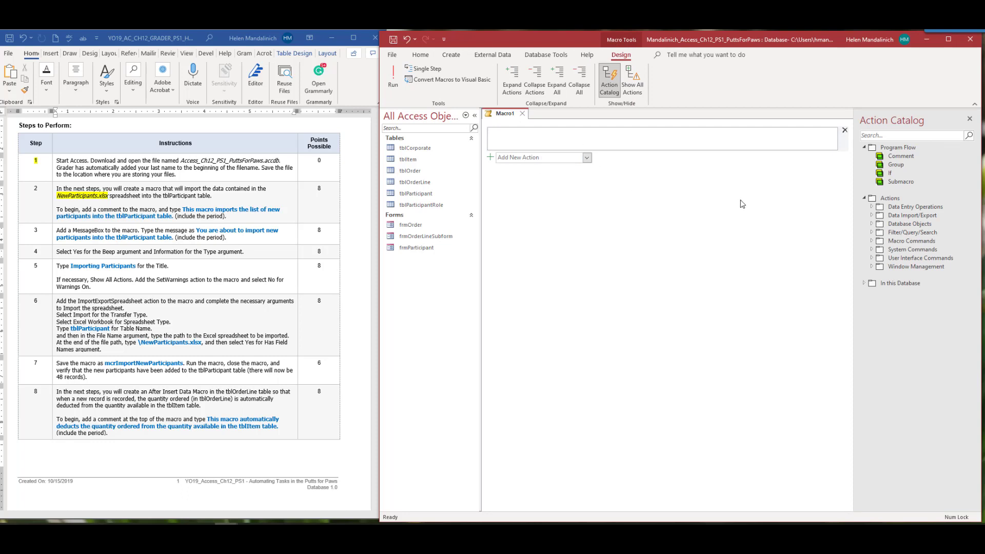
{"action": "type", "text": "This macro imports the list of new participants into the tblParticipant table."}
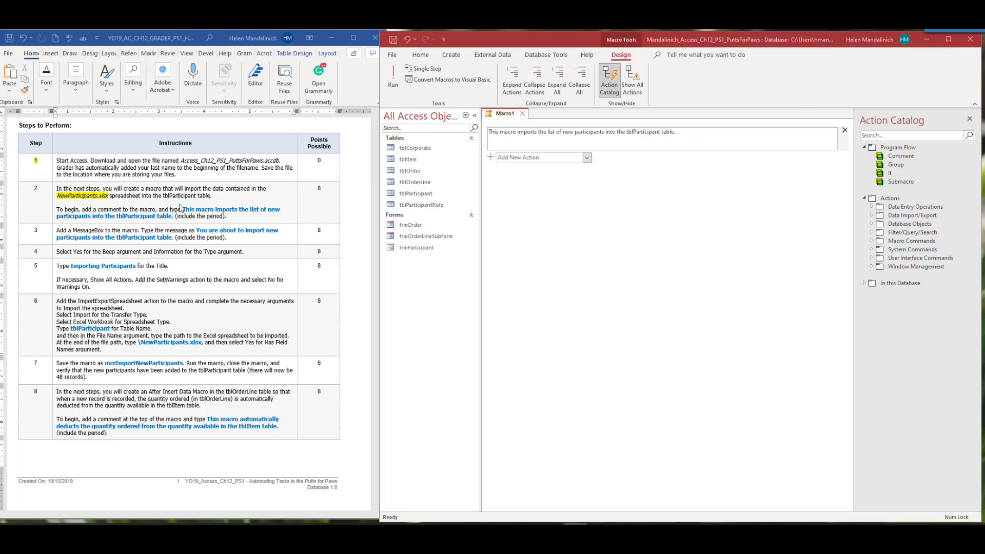
Step: Switch to the Word instructions and highlight step number 2 in yellow
{"action": "left_click", "coordinate": [103, 222]}
{"action": "scroll", "coordinate": [103, 222], "scroll_direction": "down", "scroll_amount": 1}
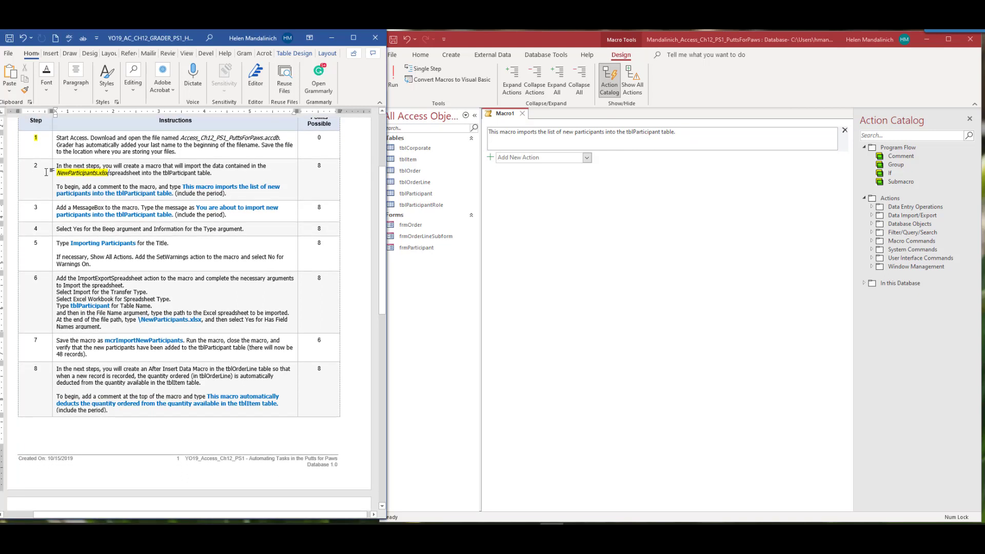
{"action": "left_click", "coordinate": [45, 167]}
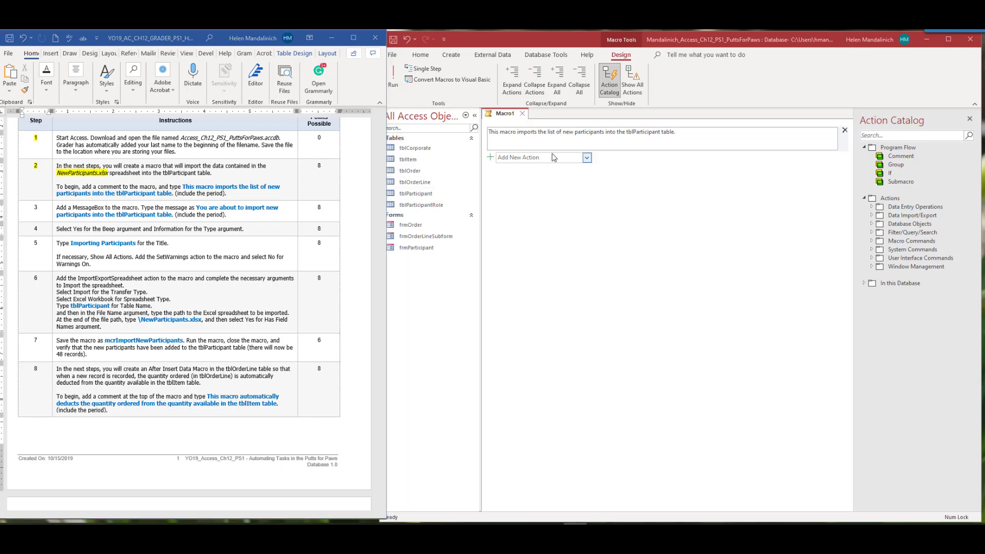
Step: In Access, add a MessageBox action below the comment in the macro
{"action": "left_click", "coordinate": [591, 160]}
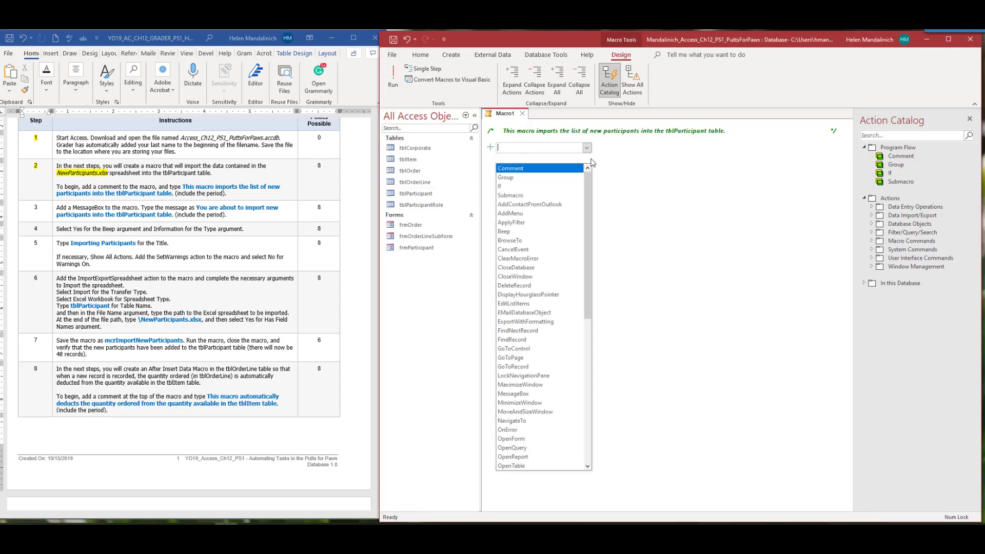
{"action": "left_click", "coordinate": [539, 393]}
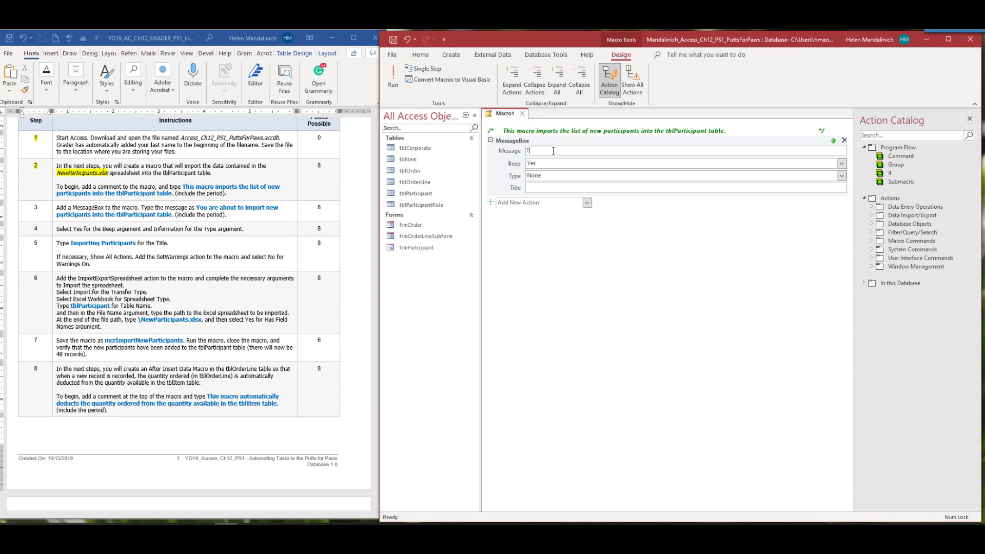
Step: Copy the step 2 comment text from the Word instructions into the MessageBox action's message in Access
{"action": "left_click", "coordinate": [181, 187]}
{"action": "left_click_drag", "start_coordinate": [183, 187], "coordinate": [174, 193]}
{"action": "key", "text": "ctrl+c"}
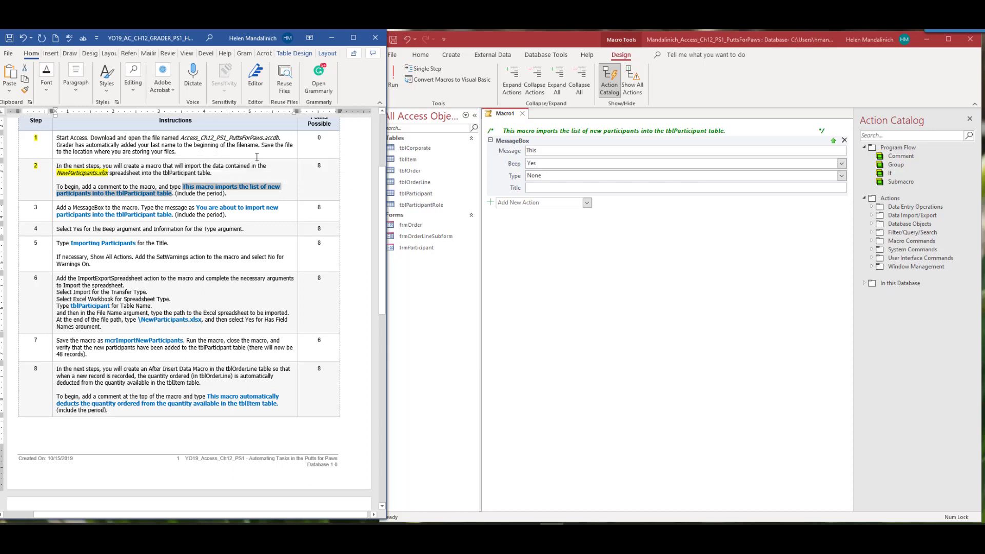
{"action": "left_click", "coordinate": [547, 149]}
{"action": "key", "text": "ctrl+a"}
{"action": "key", "text": "ctrl+v"}
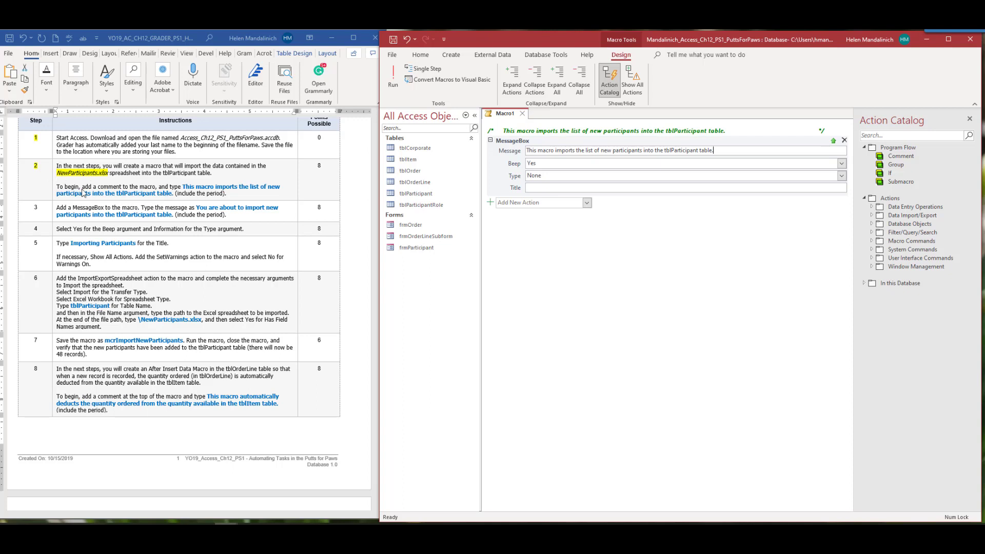
Step: Replace the MessageBox message with "You are about to import new participants into the tblParticipant table." copied from step 3 of the Word instructions
{"action": "left_click", "coordinate": [195, 207]}
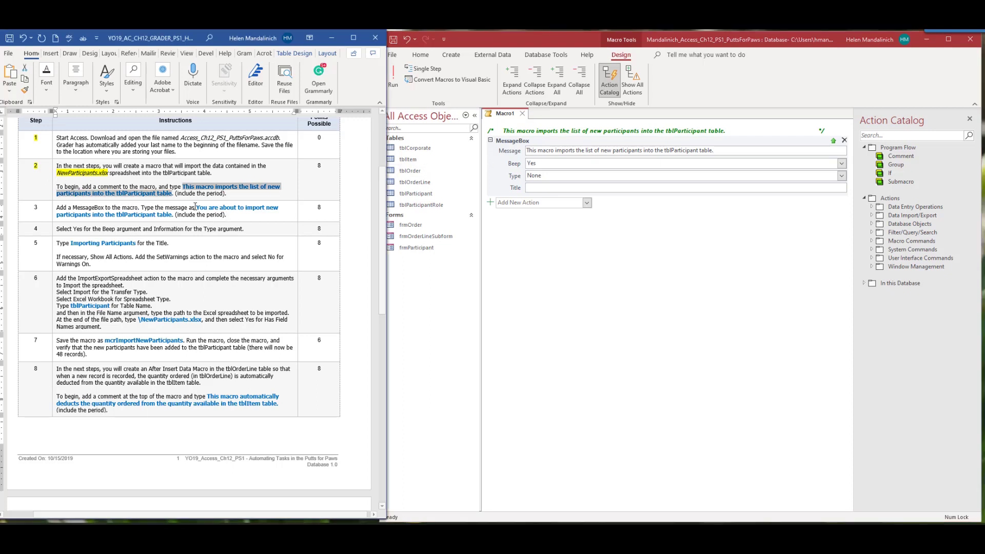
{"action": "mouse_move", "coordinate": [195, 207]}
{"action": "left_mouse_down"}
{"action": "mouse_move", "coordinate": [197, 215]}
{"action": "mouse_move", "coordinate": [179, 216]}
{"action": "left_mouse_up"}
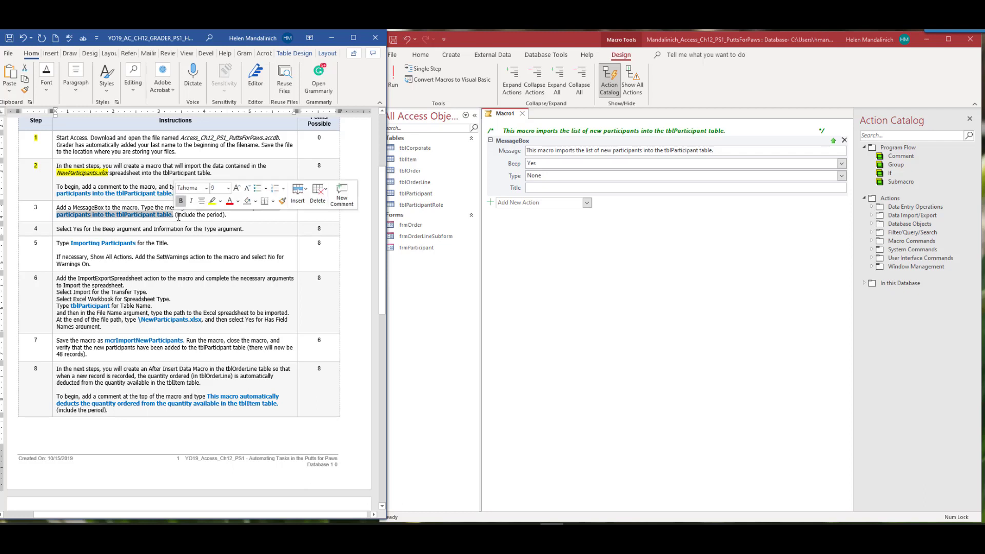
{"action": "key", "text": "ctrl+c"}
{"action": "left_click", "coordinate": [746, 149]}
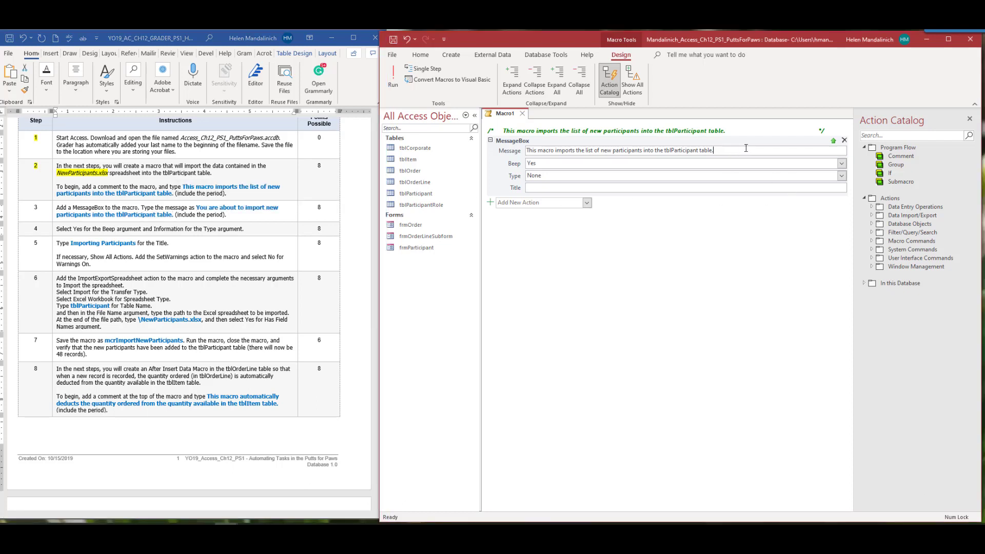
{"action": "key", "text": "ctrl+a"}
{"action": "key", "text": "ctrl+v"}
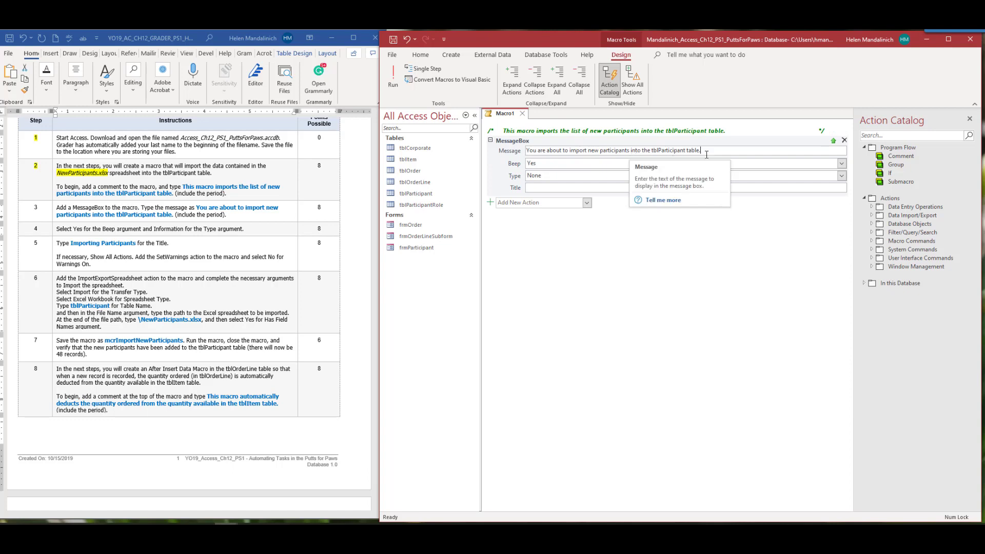
Step: In the Word instructions, highlight the step 3 number and its instruction text in yellow
{"action": "left_click", "coordinate": [40, 208]}
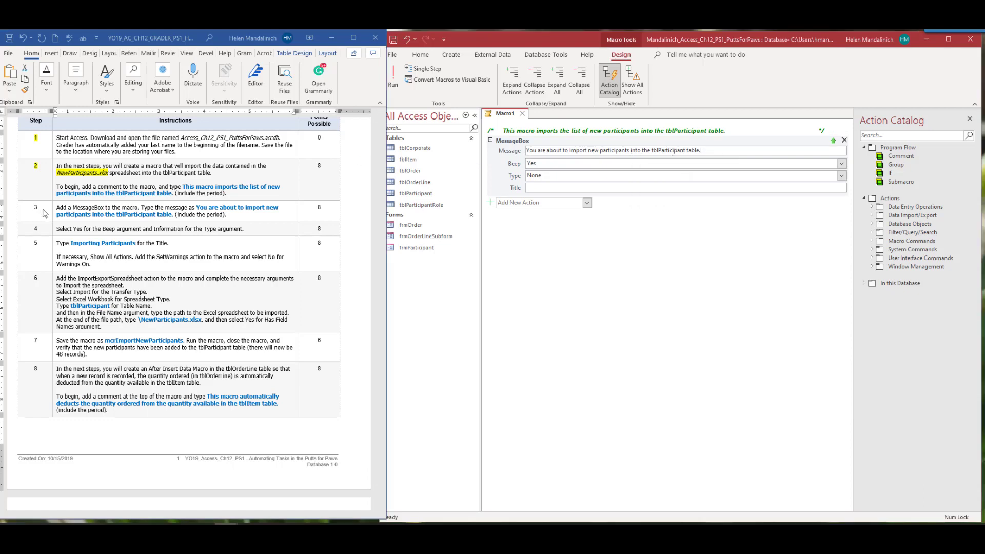
{"action": "left_click", "coordinate": [23, 207]}
{"action": "left_click", "coordinate": [59, 190]}
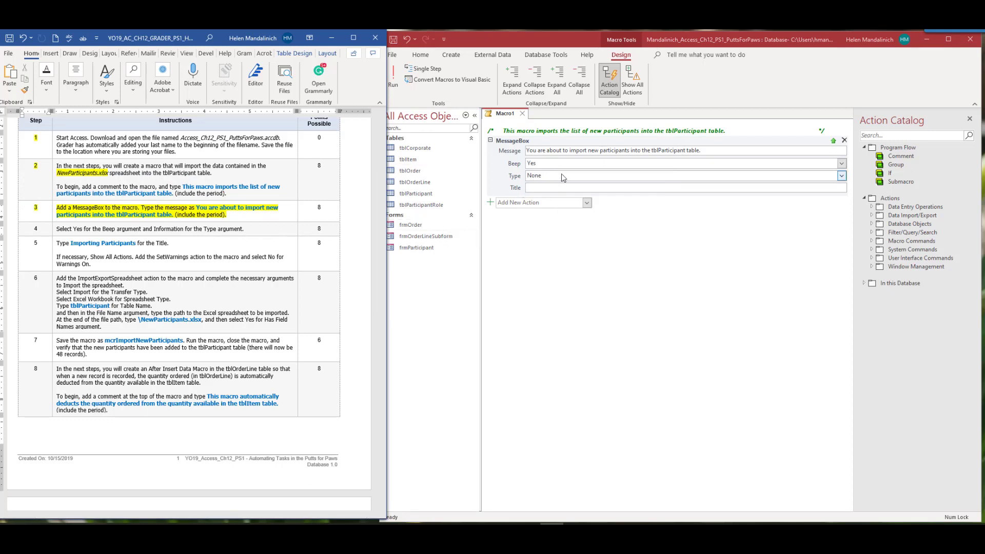
Step: In Access, set the MessageBox type to Information and its title to "Importing Participants"
{"action": "left_click", "coordinate": [563, 175]}
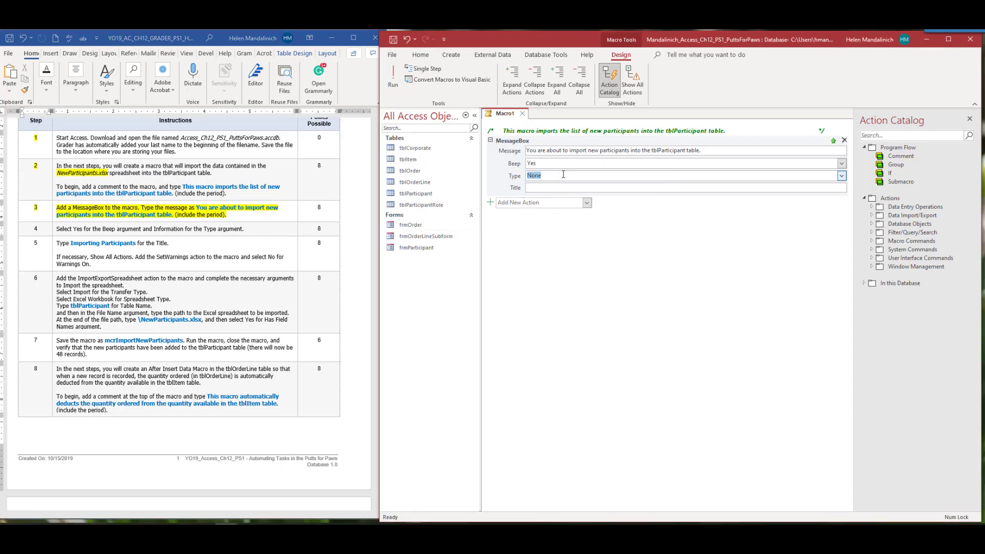
{"action": "left_click", "coordinate": [841, 176]}
{"action": "left_click", "coordinate": [544, 222]}
{"action": "left_click", "coordinate": [611, 189]}
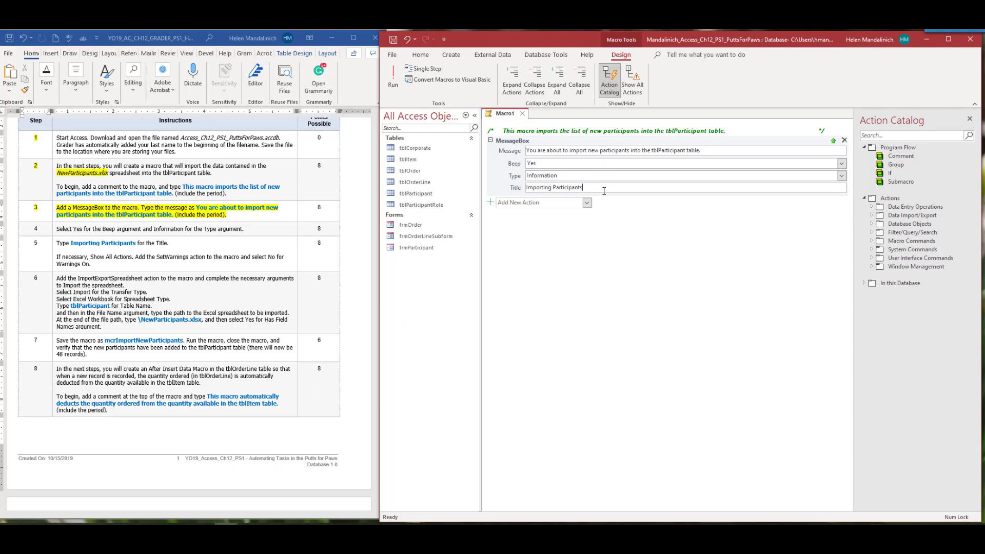
Step: Switch to the Word instructions and highlight step number 4 in yellow
{"action": "left_click", "coordinate": [51, 264]}
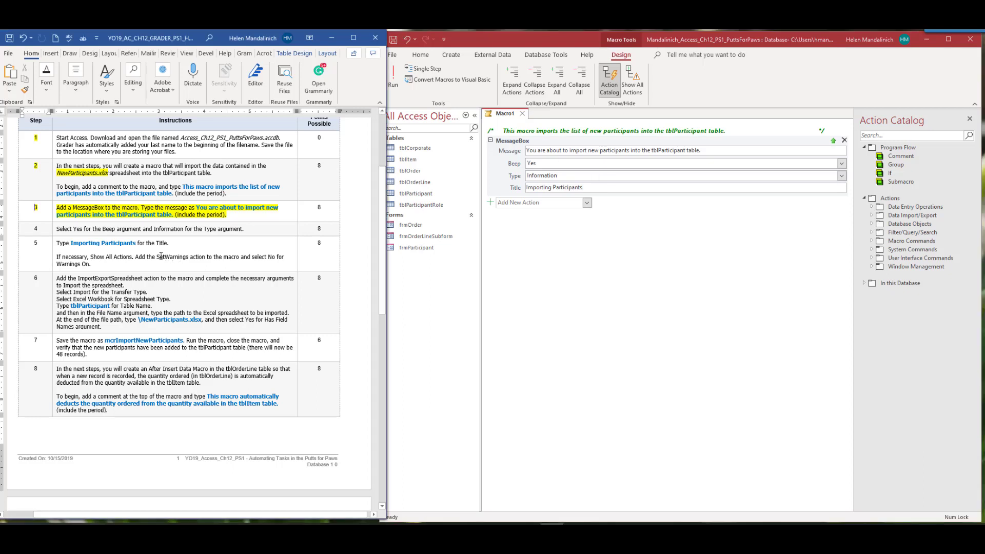
{"action": "left_click_drag", "start_coordinate": [42, 230], "coordinate": [34, 231]}
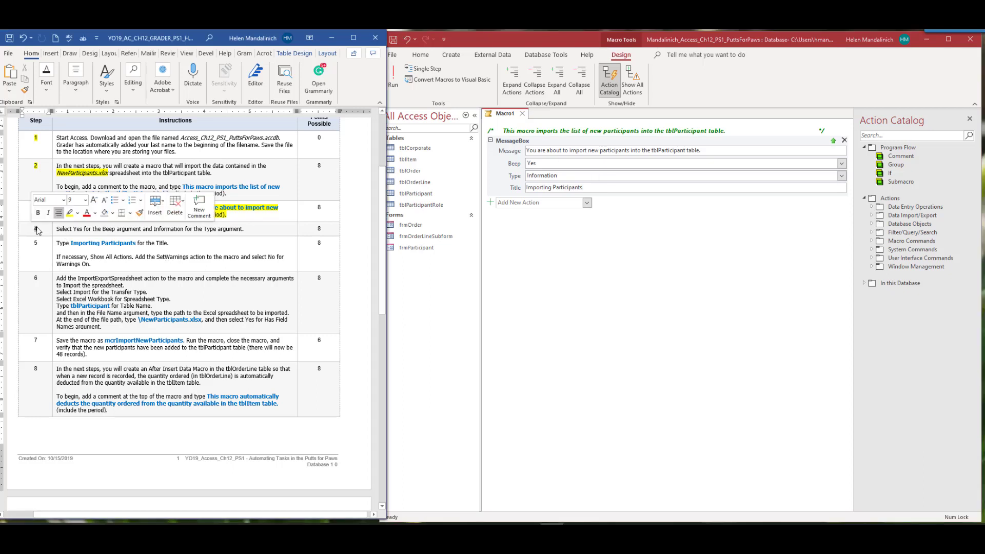
{"action": "left_click", "coordinate": [68, 214]}
{"action": "scroll", "coordinate": [88, 259], "scroll_direction": "down", "scroll_amount": 1}
{"action": "scroll", "coordinate": [88, 259], "scroll_direction": "down", "scroll_amount": 2}
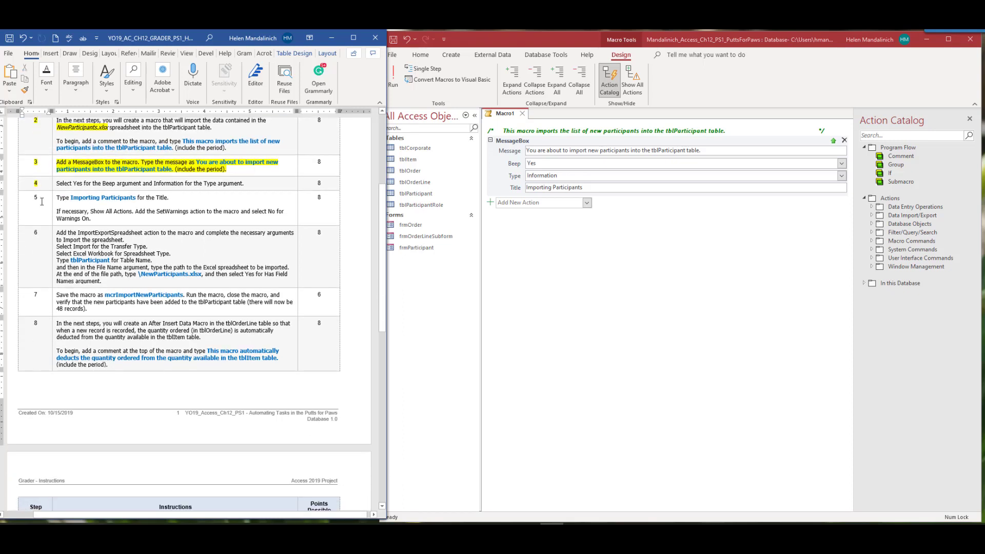
Step: In Access, turn on the display of all actions for the macro
{"action": "left_click", "coordinate": [630, 90]}
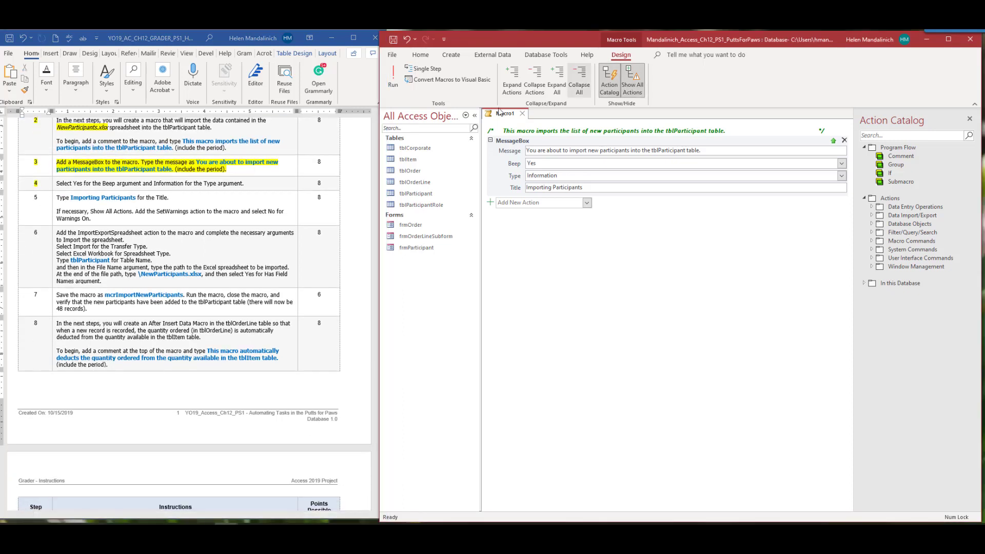
Step: Switch to the Word instructions and highlight step number 5 in yellow
{"action": "left_click", "coordinate": [44, 201]}
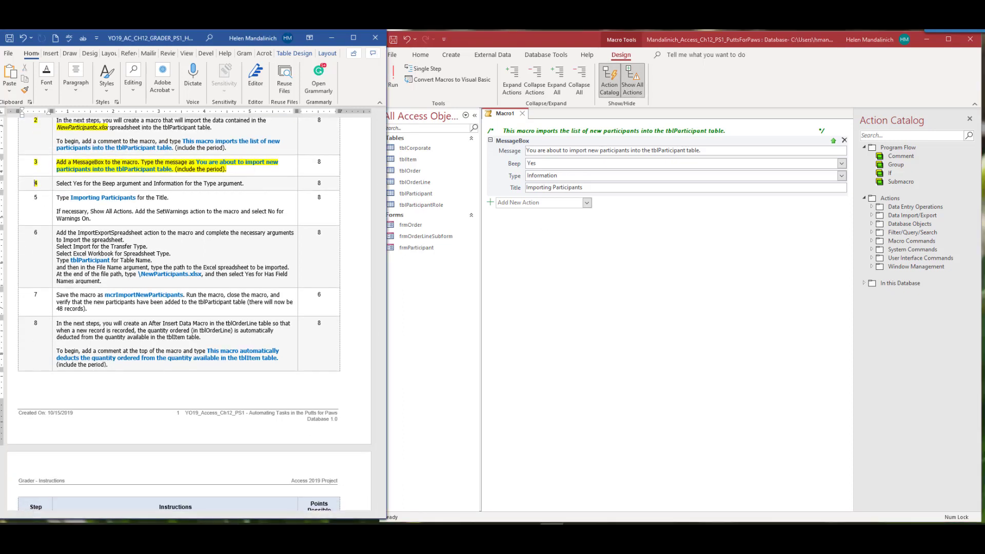
{"action": "left_click", "coordinate": [574, 524]}
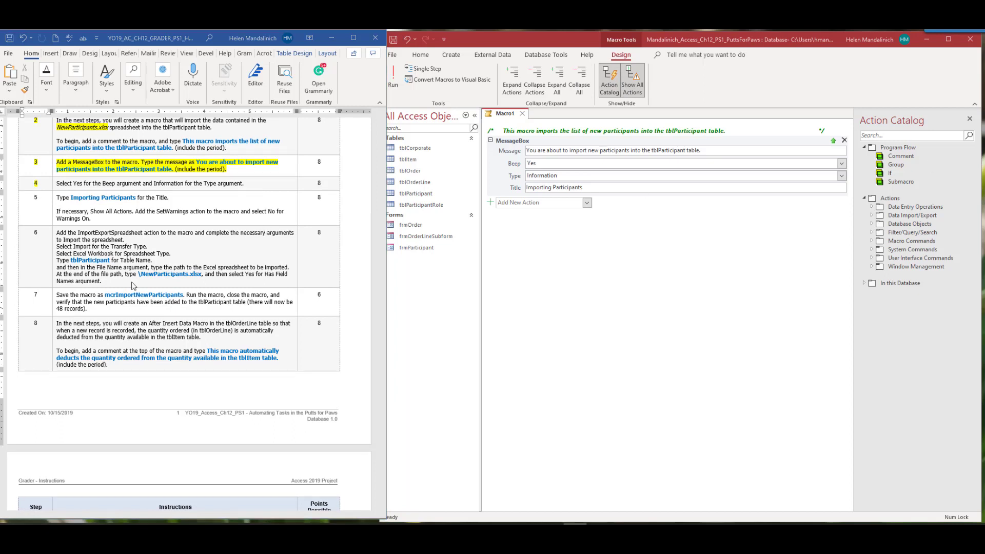
{"action": "left_click", "coordinate": [41, 202]}
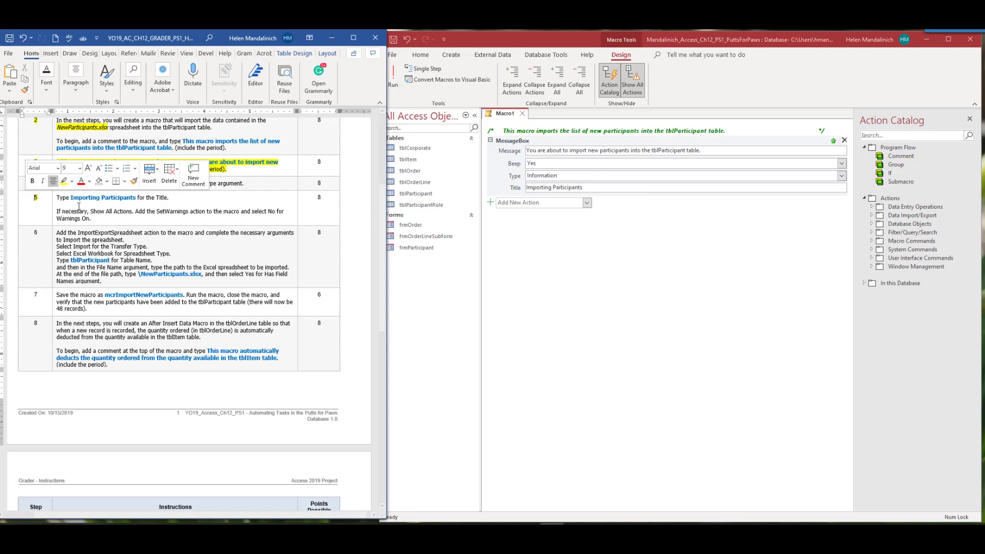
{"action": "scroll", "coordinate": [140, 254], "scroll_direction": "down", "scroll_amount": 3}
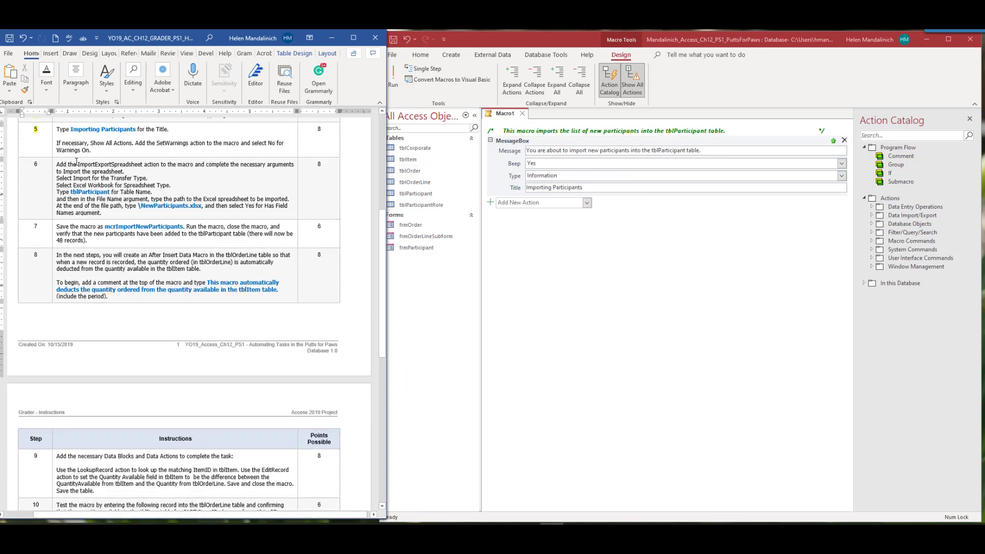
Step: Add an ImportExportSpreadsheet action to the macro, with Import, Excel Workbook and tblParticipant as the table name
{"action": "left_click", "coordinate": [586, 203]}
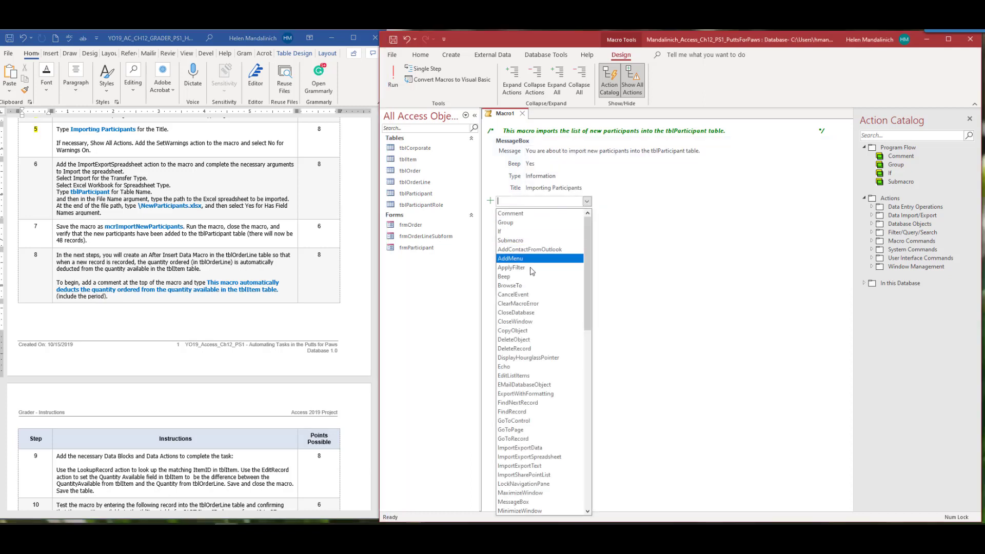
{"action": "scroll", "coordinate": [537, 323], "scroll_direction": "down", "scroll_amount": 4}
{"action": "left_click", "coordinate": [537, 351]}
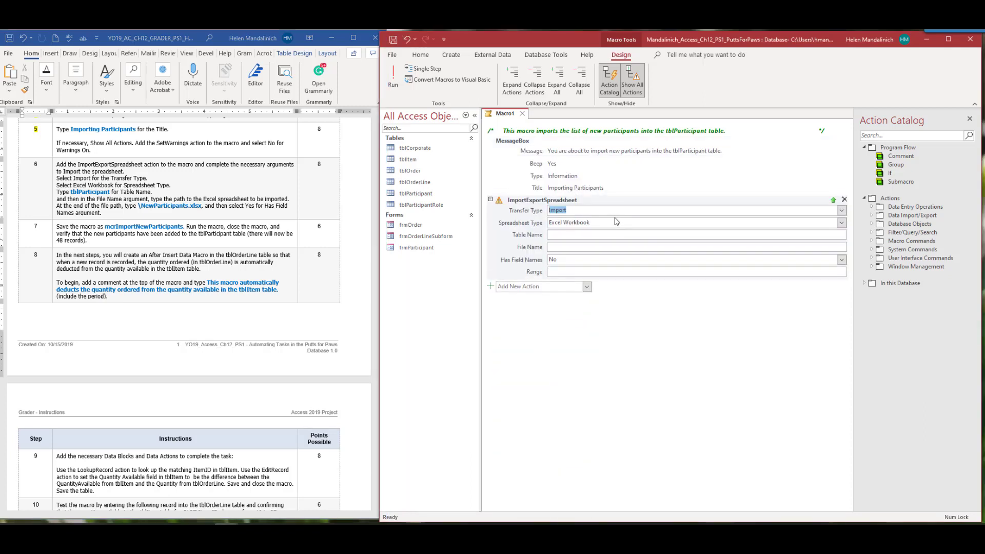
{"action": "left_click", "coordinate": [597, 221]}
{"action": "key", "text": "Tab"}
{"action": "type", "text": "t"}
Step: Set the ImportExportSpreadsheet file name to NewParticipants.xlsx and Has Field Names to Yes
{"action": "mouse_move", "coordinate": [319, 533]}
{"action": "type", "text": "cipants.xlsx"}
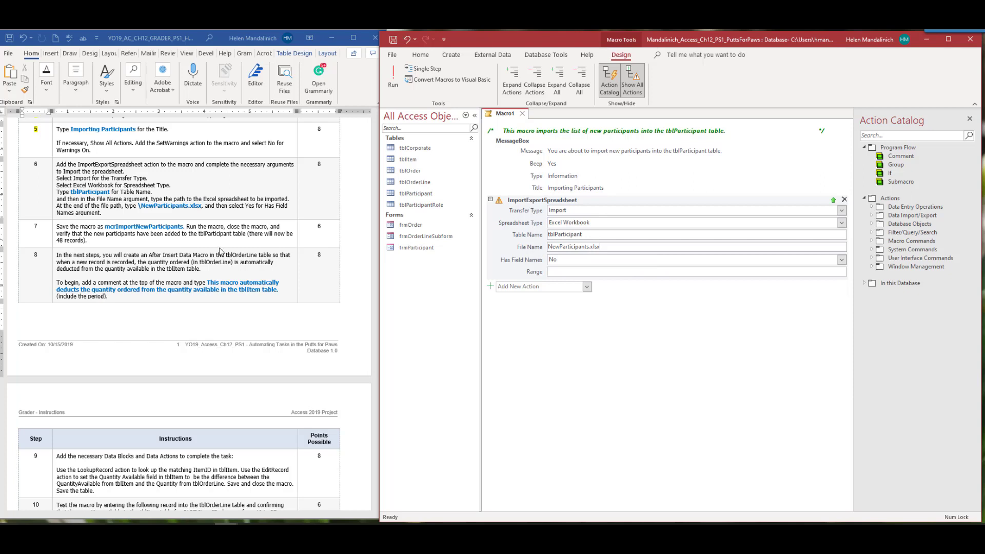
{"action": "left_click", "coordinate": [707, 260]}
{"action": "left_click", "coordinate": [842, 260]}
{"action": "left_click", "coordinate": [596, 266]}
Step: Switch to the Word instructions and highlight step number 6 in yellow
{"action": "left_click", "coordinate": [43, 167]}
{"action": "left_click_drag", "start_coordinate": [39, 164], "coordinate": [27, 164]}
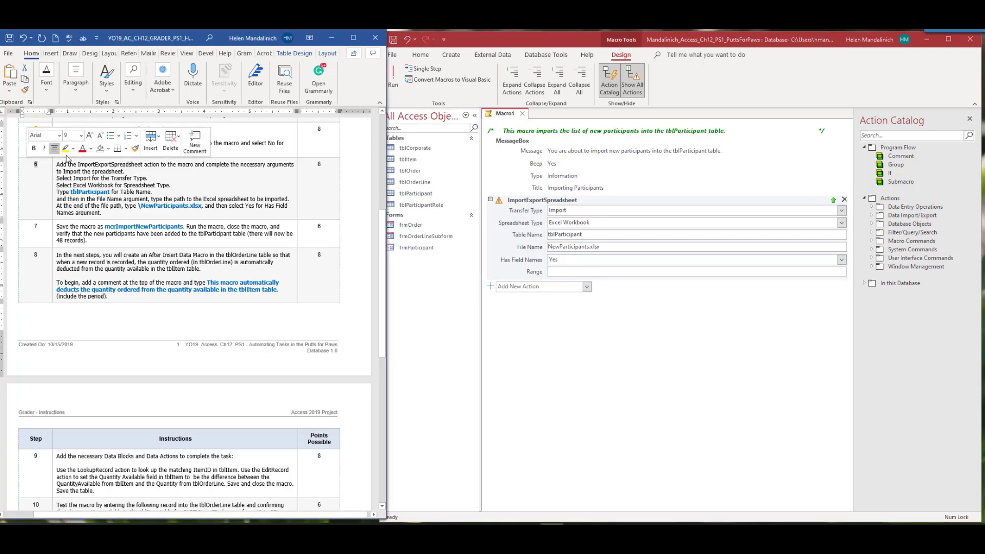
{"action": "left_click", "coordinate": [67, 149]}
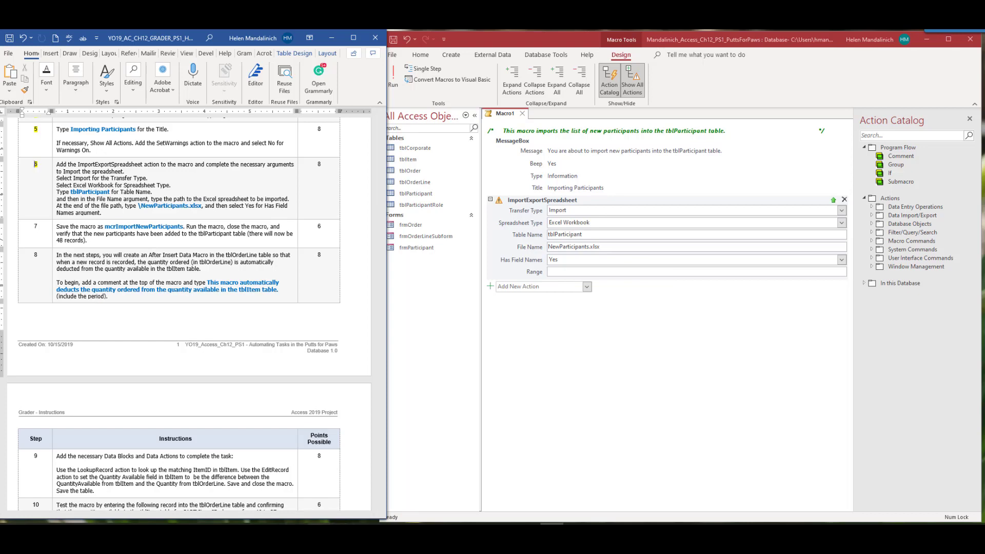
Step: Open NewParticipants.xlsx from the Downloads folder in Excel, examine its columns and records, and close the workbook
{"action": "mouse_move", "coordinate": [319, 532]}
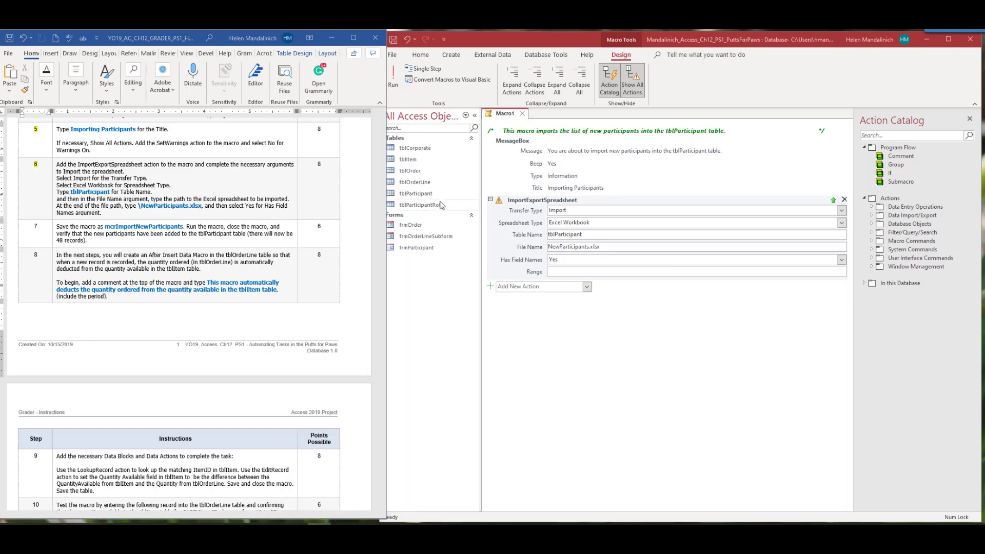
{"action": "left_click_drag", "start_coordinate": [984, 100], "coordinate": [474, 43]}
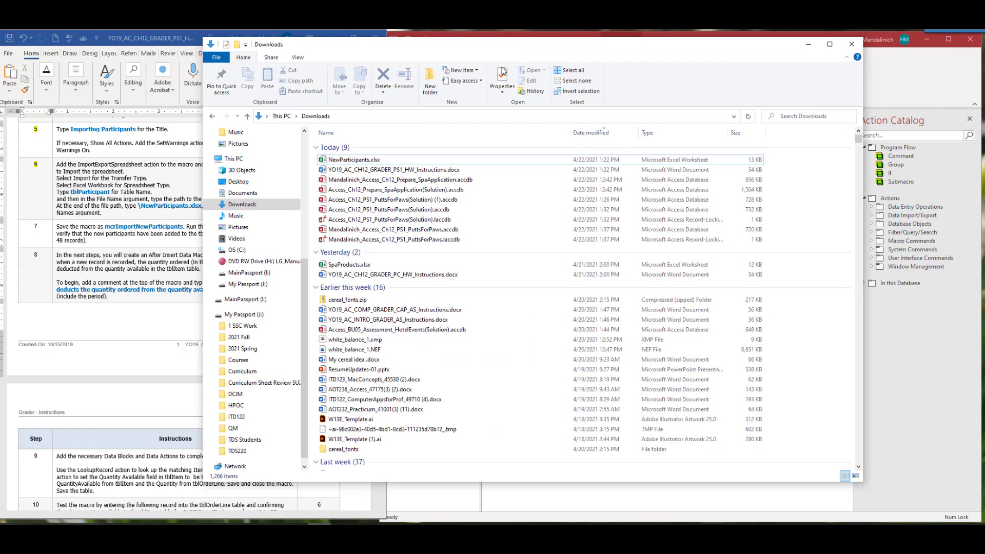
{"action": "left_click", "coordinate": [387, 163]}
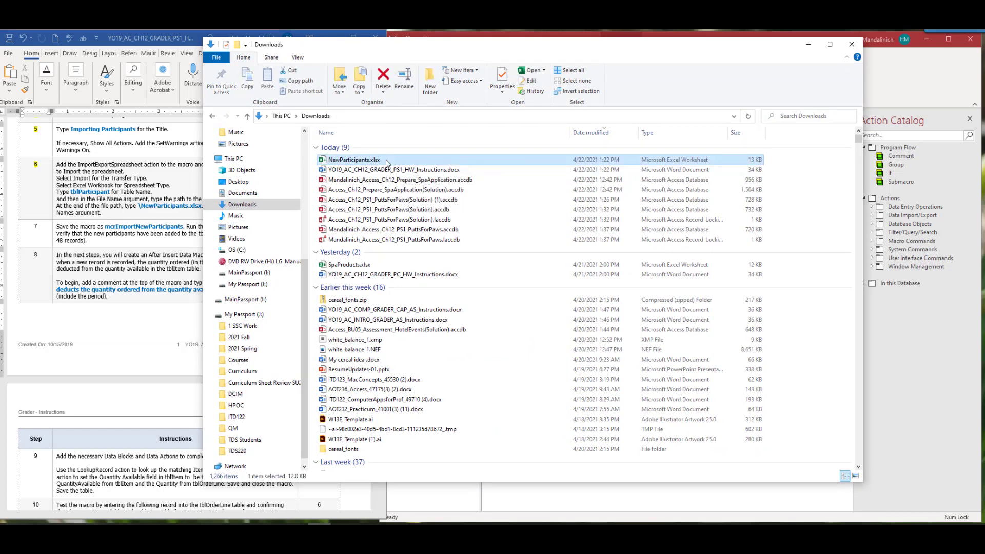
{"action": "double_click", "coordinate": [388, 162]}
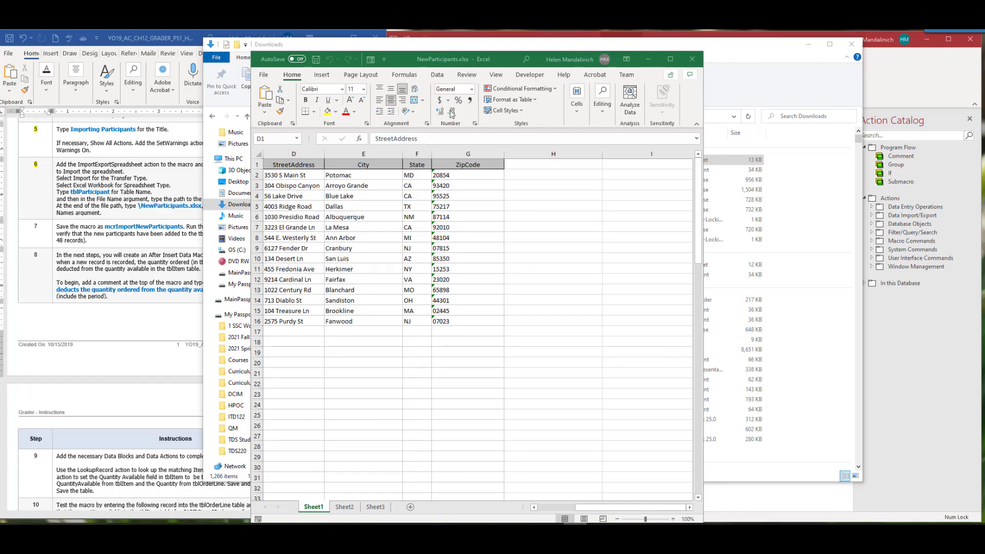
{"action": "left_click_drag", "start_coordinate": [468, 64], "coordinate": [288, 92]}
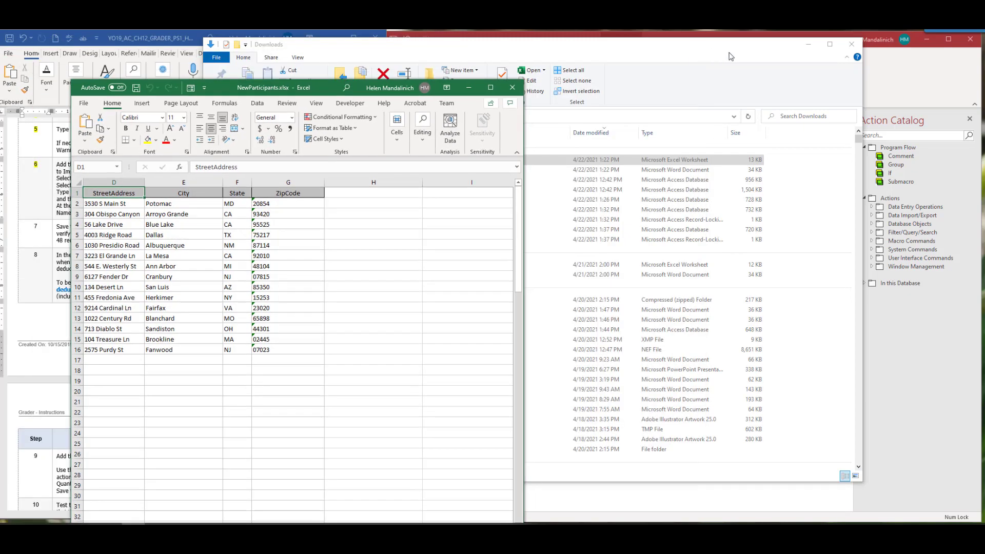
{"action": "left_click", "coordinate": [807, 50]}
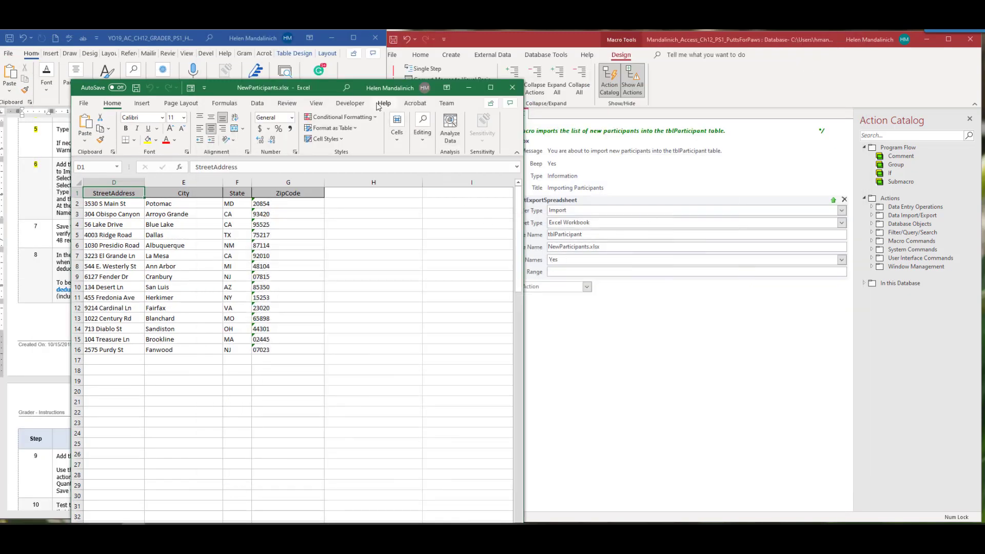
{"action": "left_click_drag", "start_coordinate": [314, 88], "coordinate": [259, 81]}
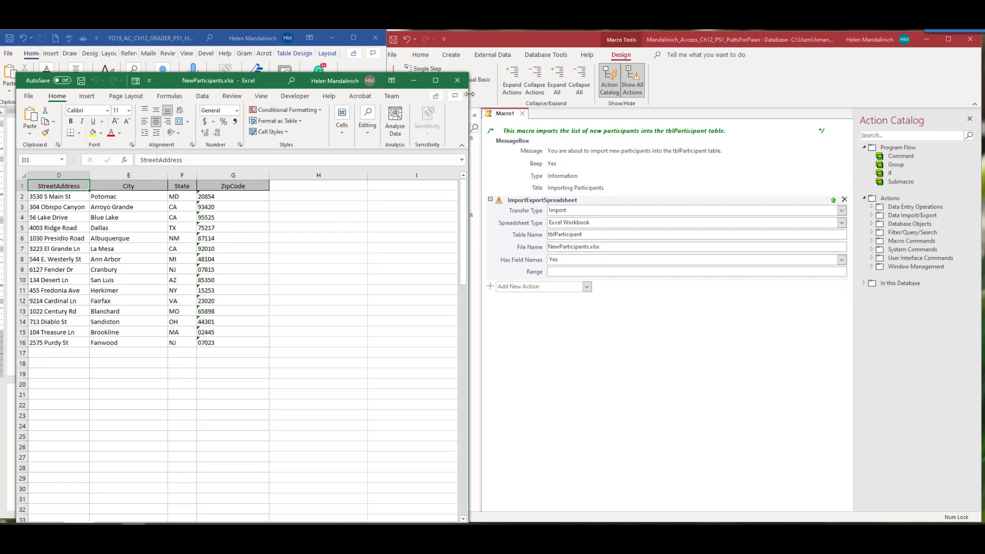
{"action": "left_click", "coordinate": [456, 81]}
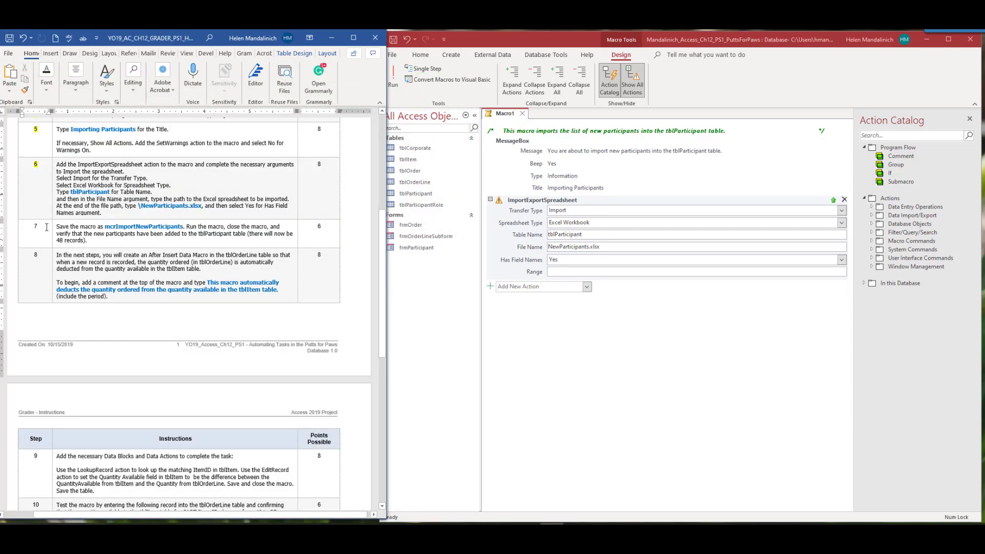
Step: In Access, save the macro as mcrImportNewParticipants and close it
{"action": "scroll", "coordinate": [207, 201], "scroll_direction": "down", "scroll_amount": 1}
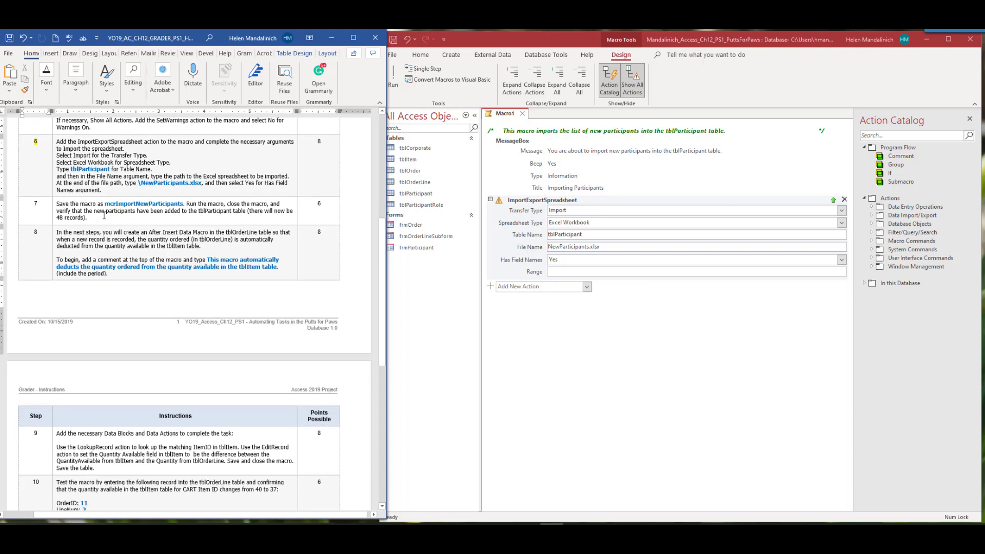
{"action": "left_click", "coordinate": [393, 39]}
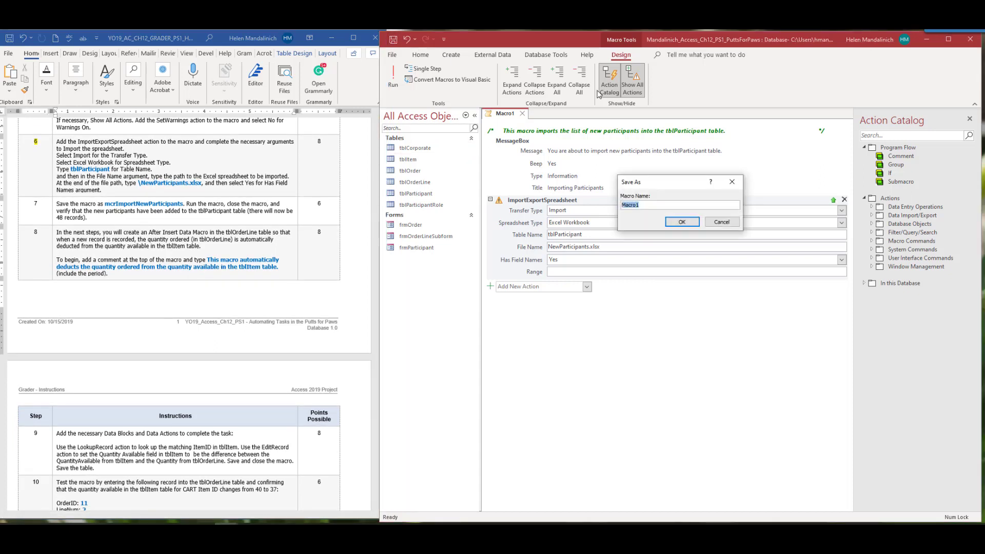
{"action": "type", "text": "mcrImportNewParticipants"}
{"action": "key", "text": "Return"}
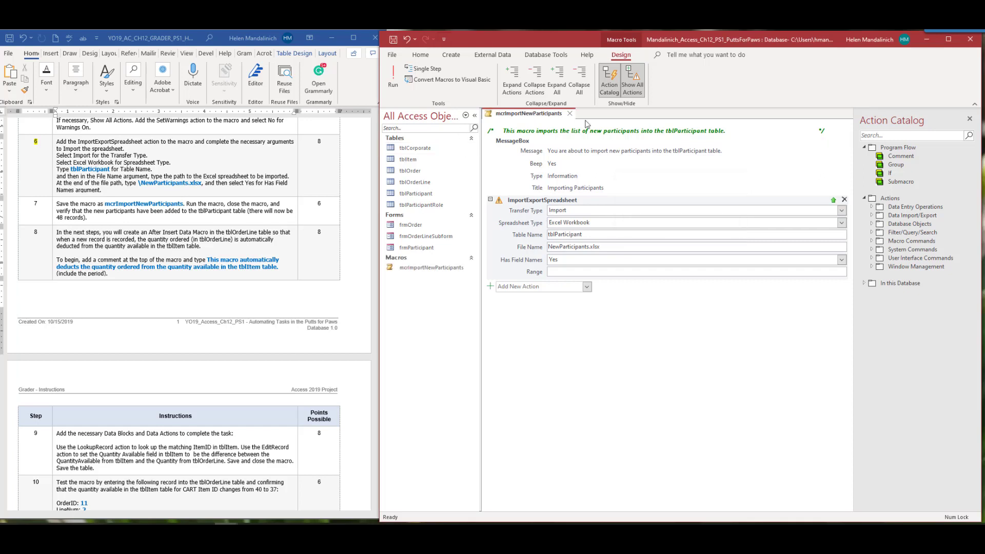
{"action": "left_click", "coordinate": [570, 114]}
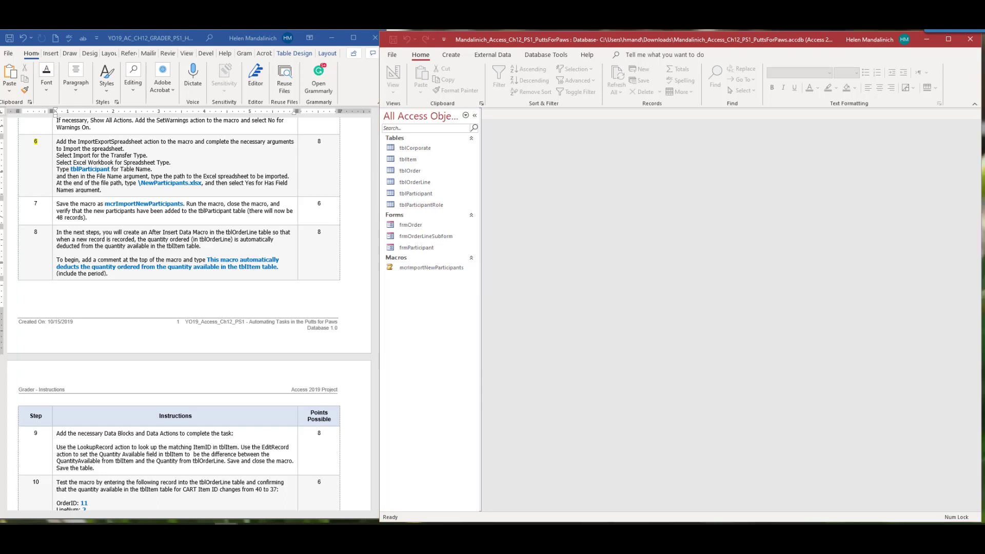
Step: Try to import the new participants by running mcrImportNewParticipants, proceeding with the append once and dismissing the second attempt
{"action": "left_click", "coordinate": [440, 268]}
{"action": "double_click", "coordinate": [440, 269]}
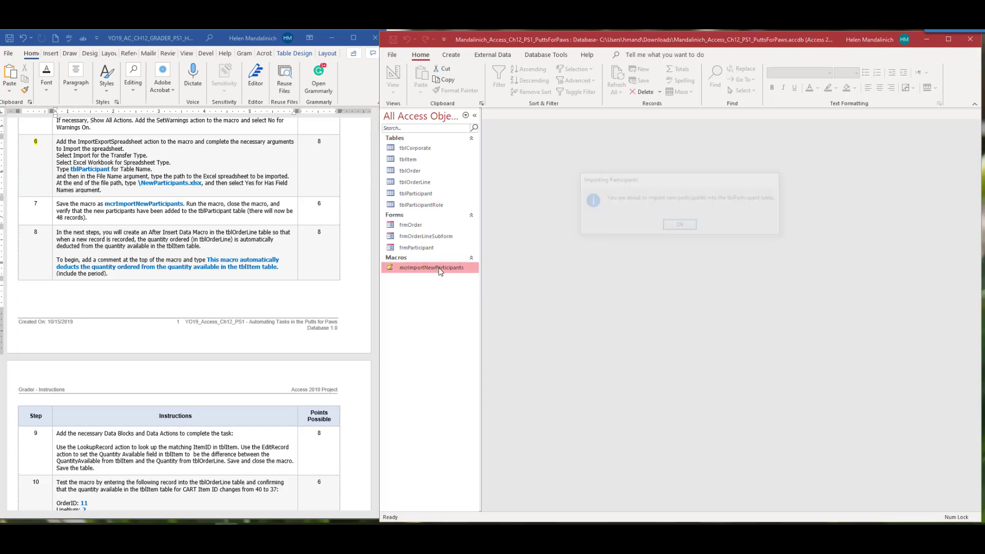
{"action": "left_click", "coordinate": [680, 228]}
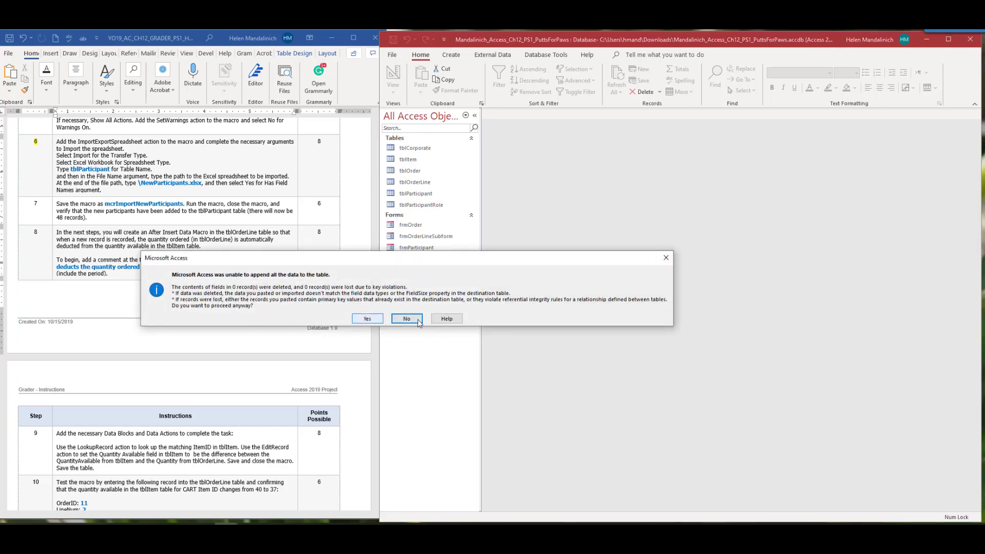
{"action": "left_click", "coordinate": [373, 319]}
{"action": "left_click", "coordinate": [768, 183]}
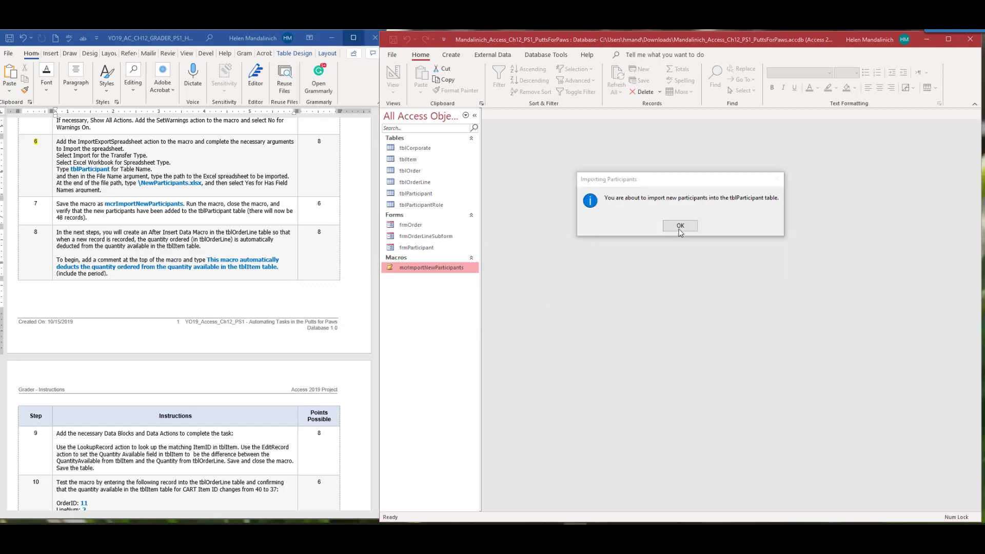
{"action": "left_click", "coordinate": [680, 227]}
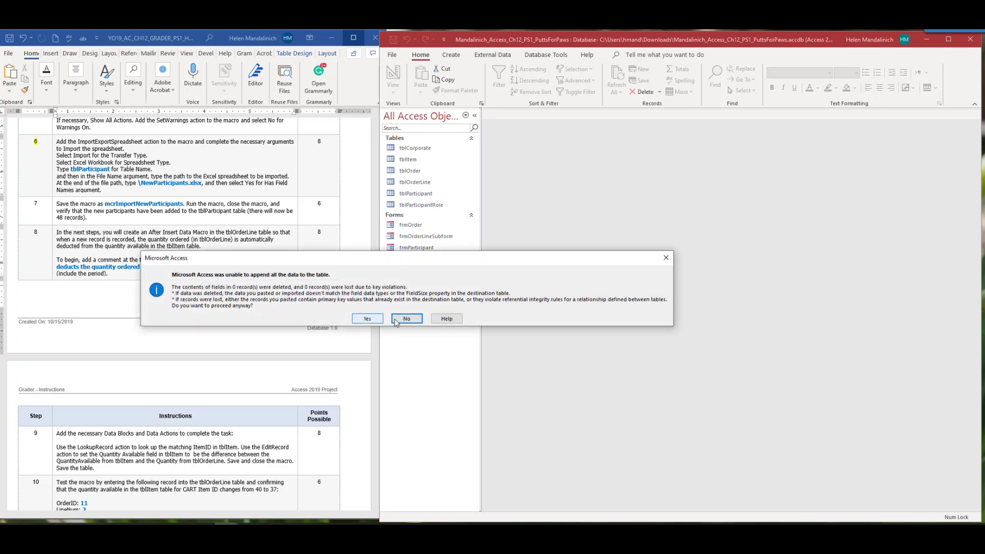
{"action": "left_click", "coordinate": [666, 258]}
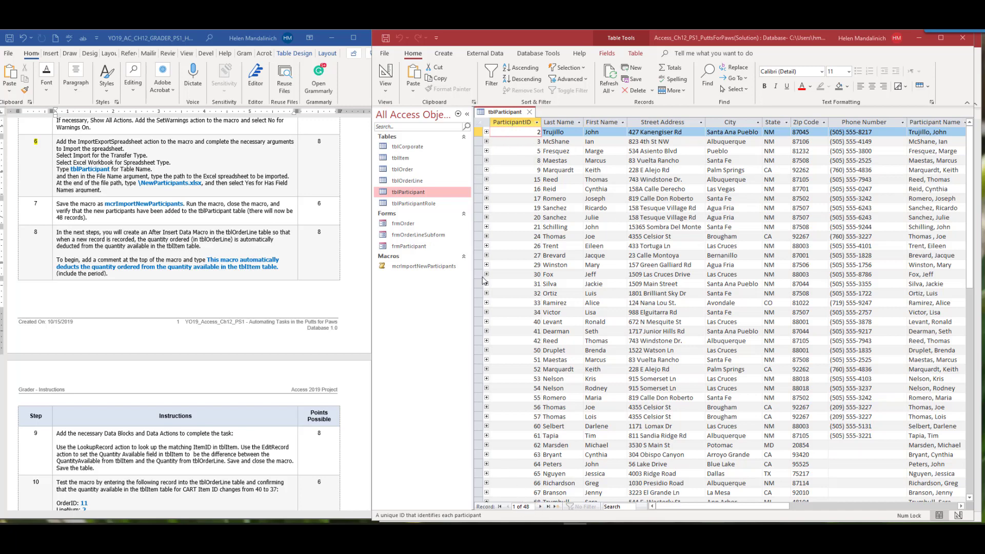
Step: In the solution database, check the imported records at the end of tblParticipant and close the table
{"action": "scroll", "coordinate": [568, 488], "scroll_direction": "down", "scroll_amount": 6}
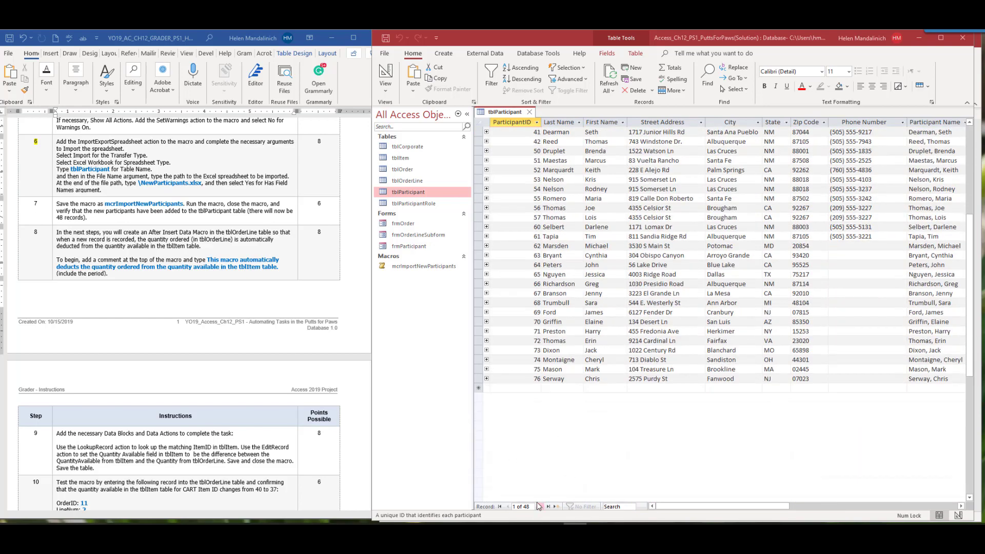
{"action": "scroll", "coordinate": [625, 341], "scroll_direction": "up", "scroll_amount": 3}
{"action": "scroll", "coordinate": [626, 340], "scroll_direction": "up", "scroll_amount": 3}
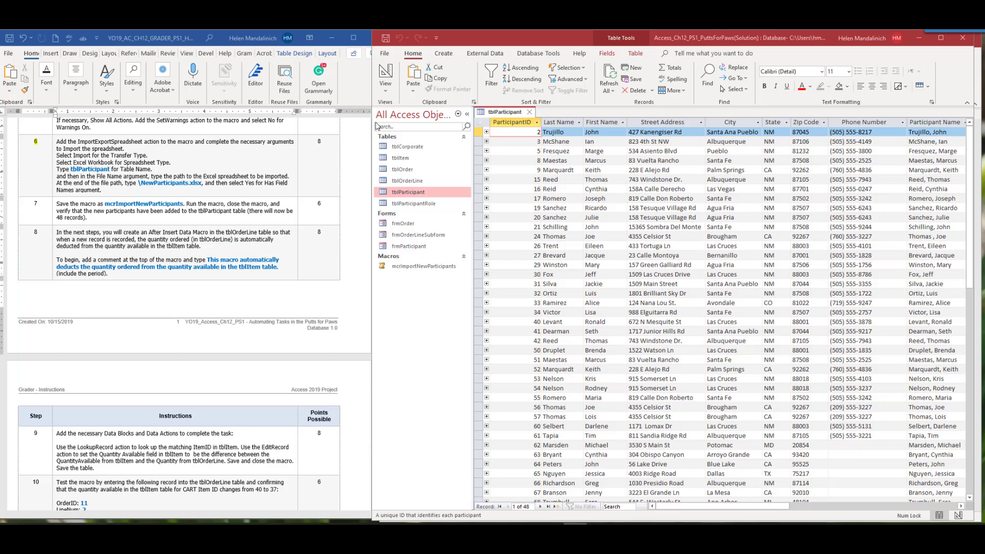
{"action": "left_click", "coordinate": [529, 112]}
Step: Switch to the Word instructions and highlight step number 7 in yellow
{"action": "scroll", "coordinate": [67, 231], "scroll_direction": "down", "scroll_amount": 1}
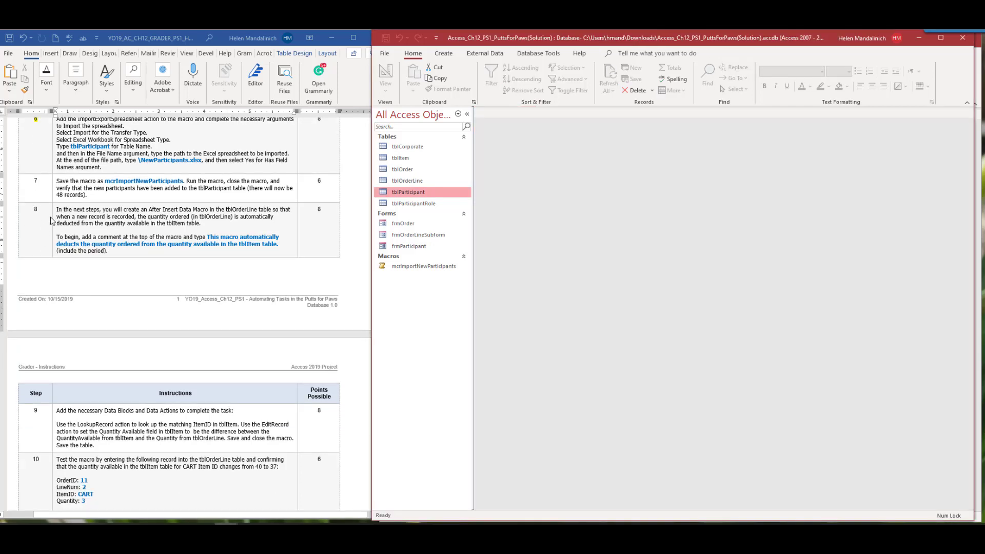
{"action": "left_click", "coordinate": [55, 191]}
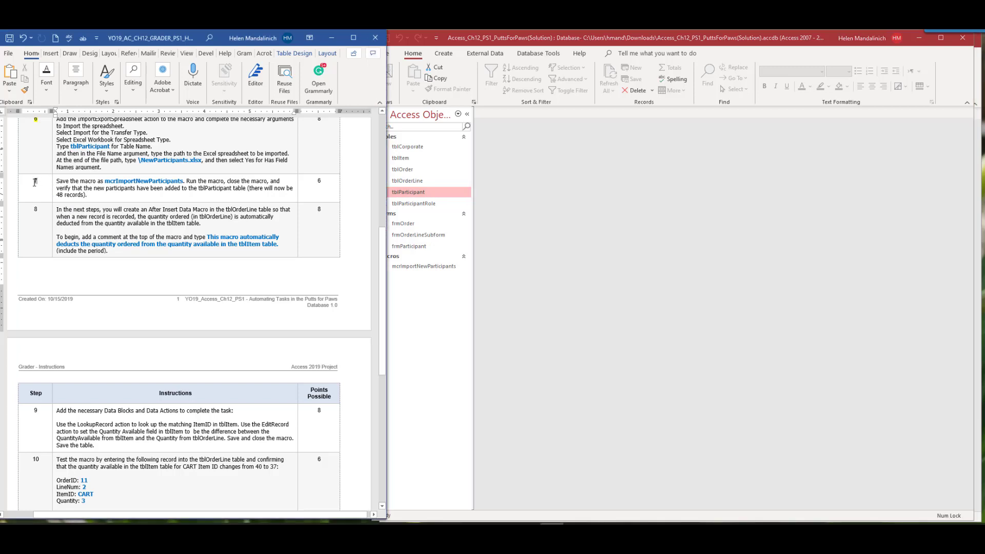
{"action": "double_click", "coordinate": [35, 183]}
{"action": "left_click", "coordinate": [68, 170]}
Step: Switch to the working Putts for Paws database in Access, open tblOrderLine and start an After Insert data macro
{"action": "scroll", "coordinate": [138, 252], "scroll_direction": "down", "scroll_amount": 1}
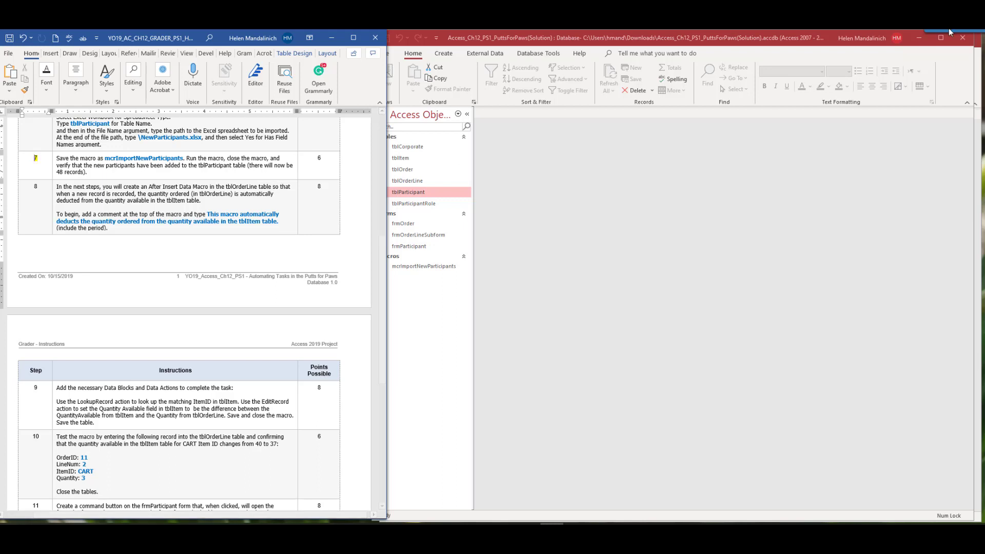
{"action": "left_click", "coordinate": [574, 534]}
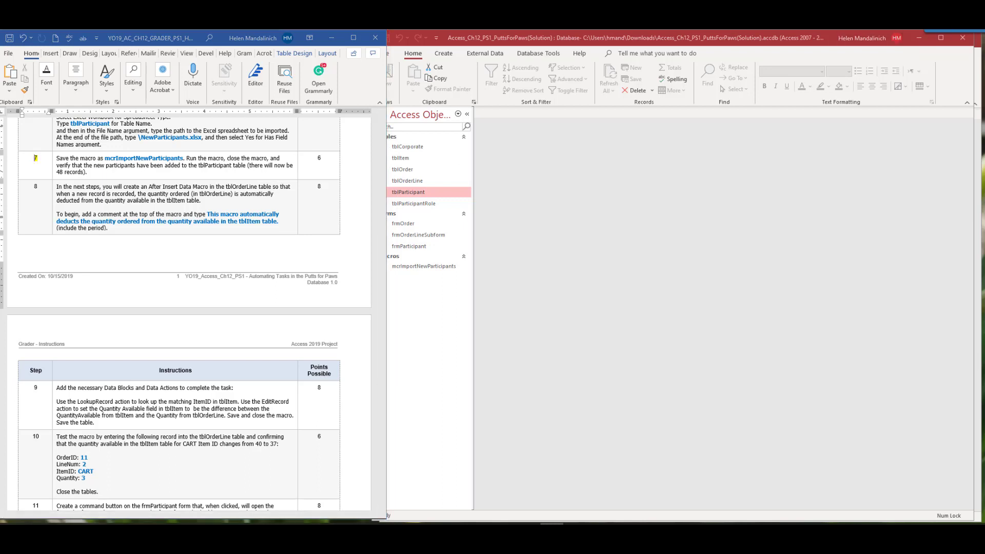
{"action": "double_click", "coordinate": [418, 183]}
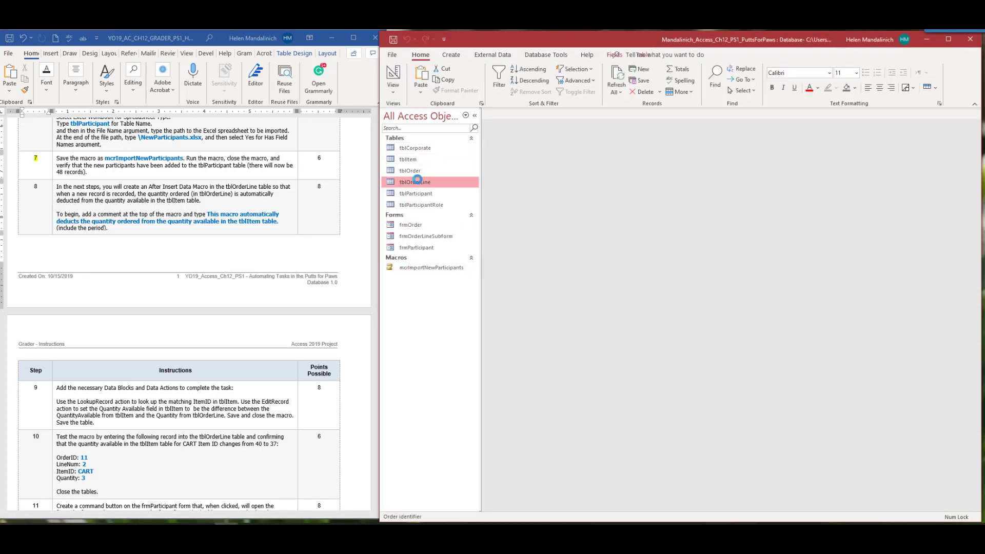
{"action": "left_click", "coordinate": [475, 116]}
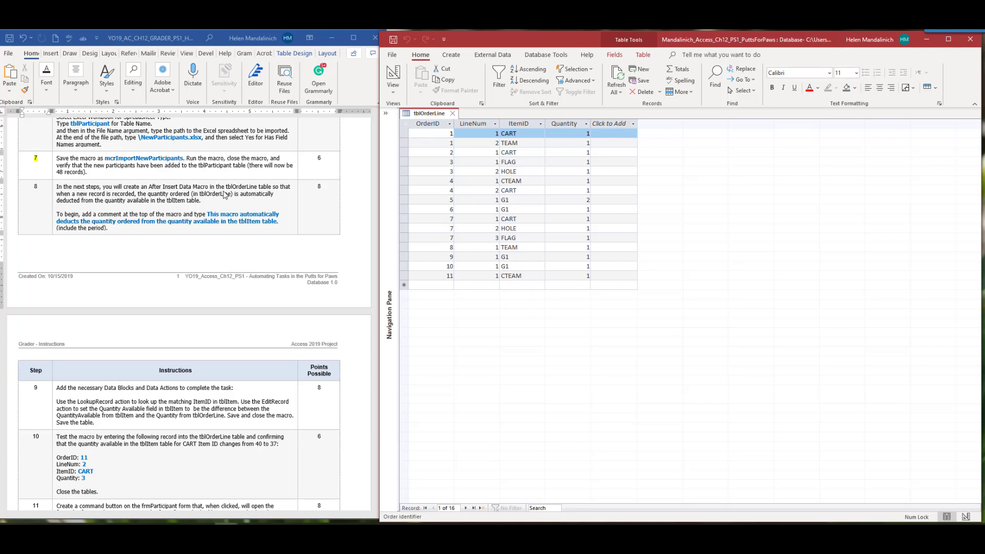
{"action": "left_click", "coordinate": [643, 55]}
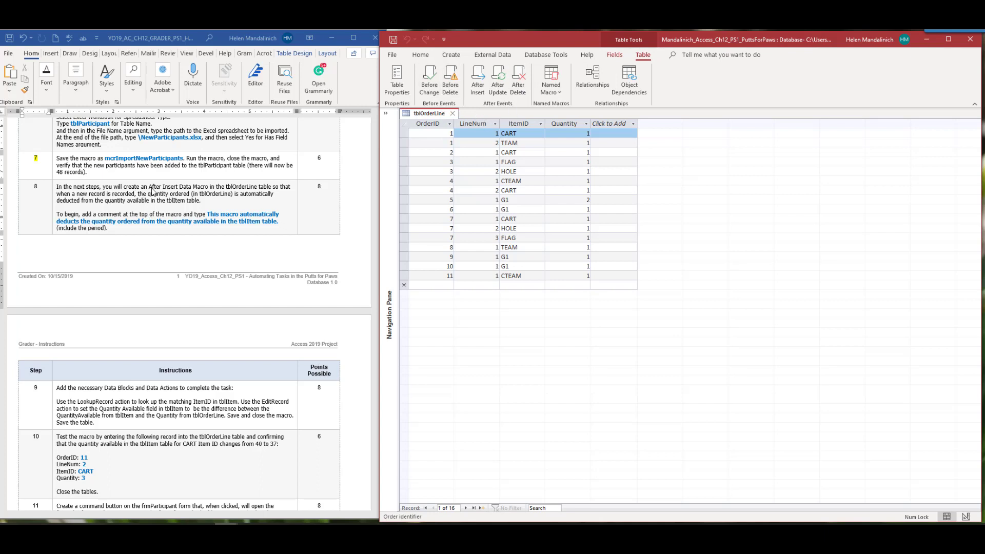
{"action": "left_click", "coordinate": [478, 79]}
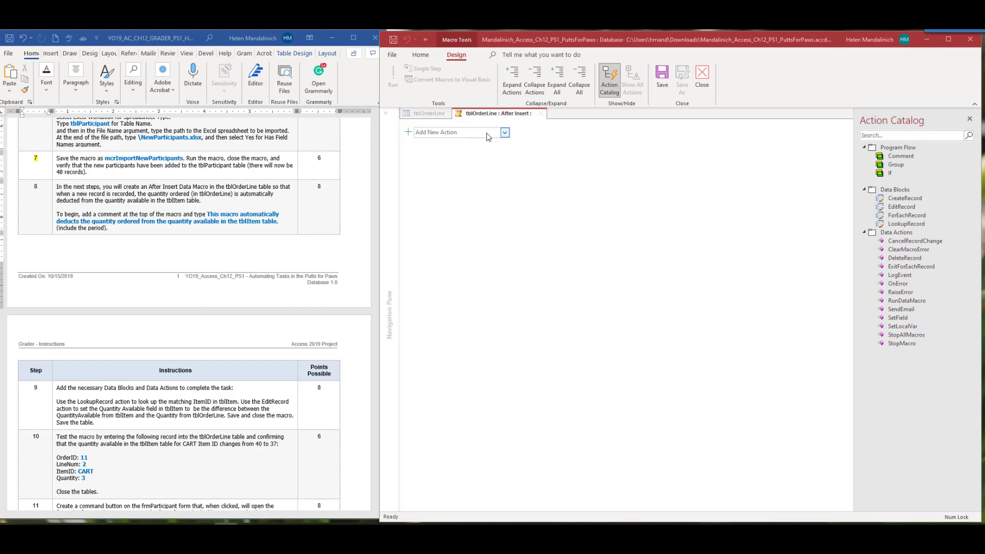
Step: Add a comment to the macro reading "This macro automatically deducts the quantity ordered from the quantity available in the tblItem table.", copied from the Word instructions
{"action": "left_click", "coordinate": [505, 133]}
{"action": "left_click", "coordinate": [448, 149]}
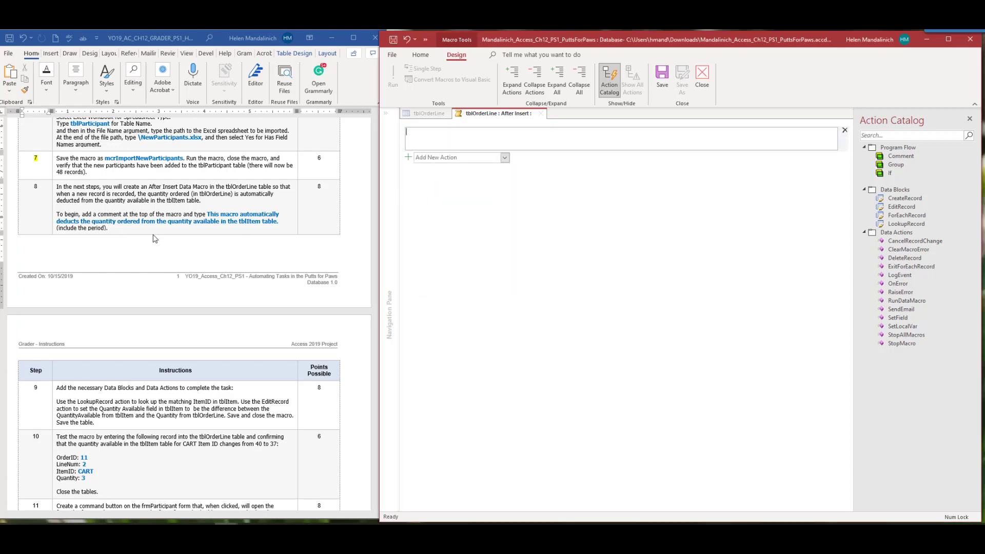
{"action": "left_click", "coordinate": [210, 205]}
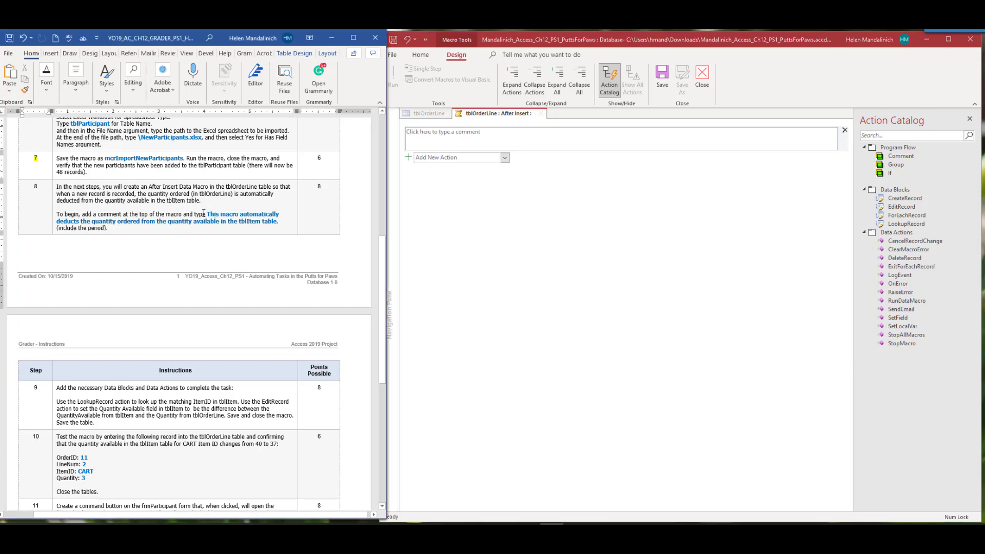
{"action": "left_click_drag", "start_coordinate": [209, 214], "coordinate": [281, 224]}
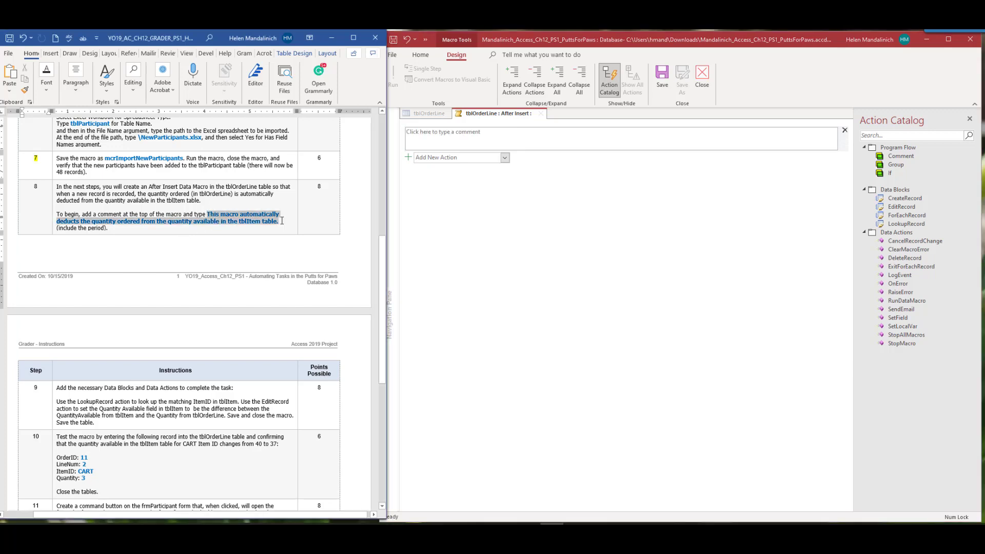
{"action": "key", "text": "ctrl+c"}
{"action": "key", "text": "alt+Tab"}
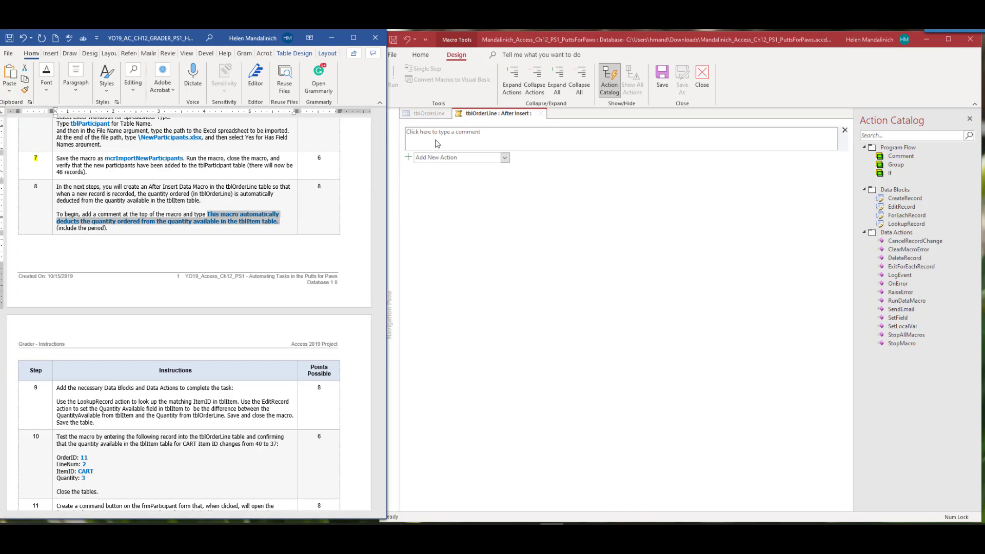
{"action": "key", "text": "ctrl+v"}
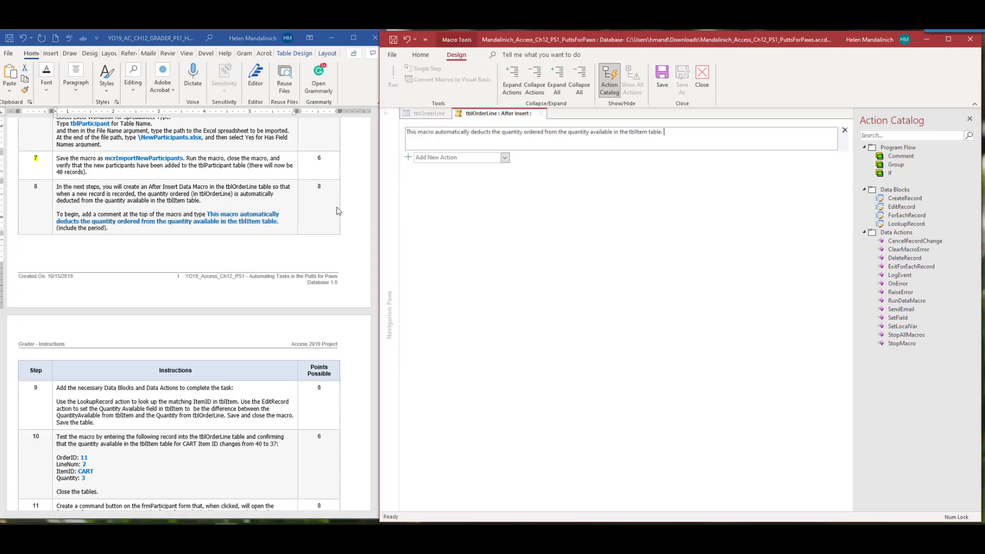
Step: In the Word instructions, highlight step number 8 and the words LookupRecord and EditRecord of step 9 in yellow
{"action": "double_click", "coordinate": [36, 186]}
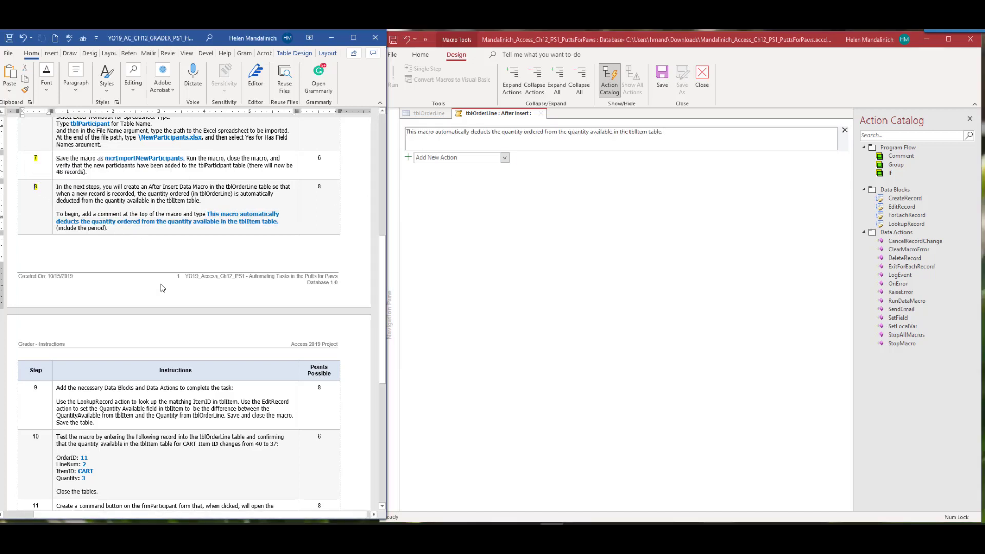
{"action": "scroll", "coordinate": [161, 281], "scroll_direction": "down", "scroll_amount": 3}
{"action": "scroll", "coordinate": [161, 281], "scroll_direction": "down", "scroll_amount": 5}
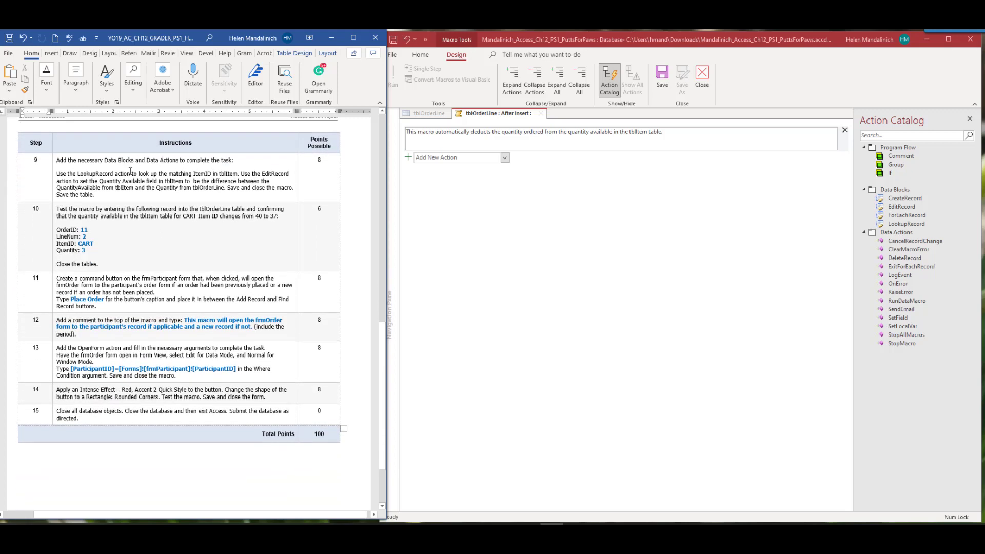
{"action": "left_click", "coordinate": [88, 173]}
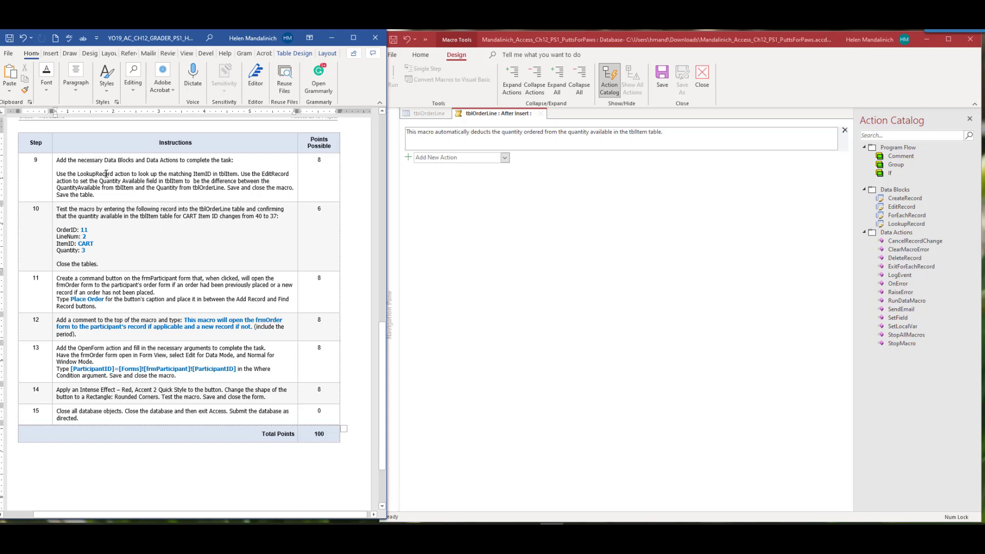
{"action": "double_click", "coordinate": [106, 173]}
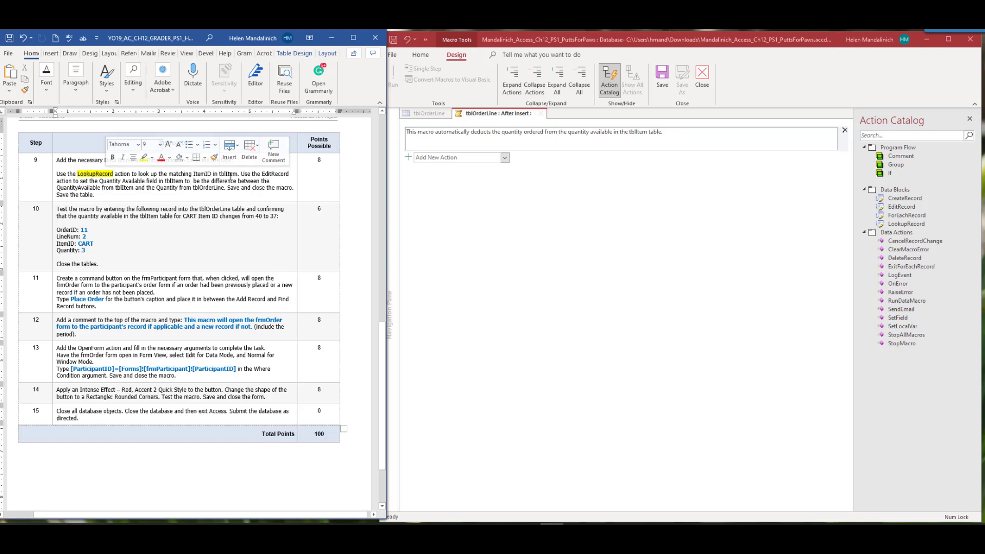
{"action": "double_click", "coordinate": [275, 174]}
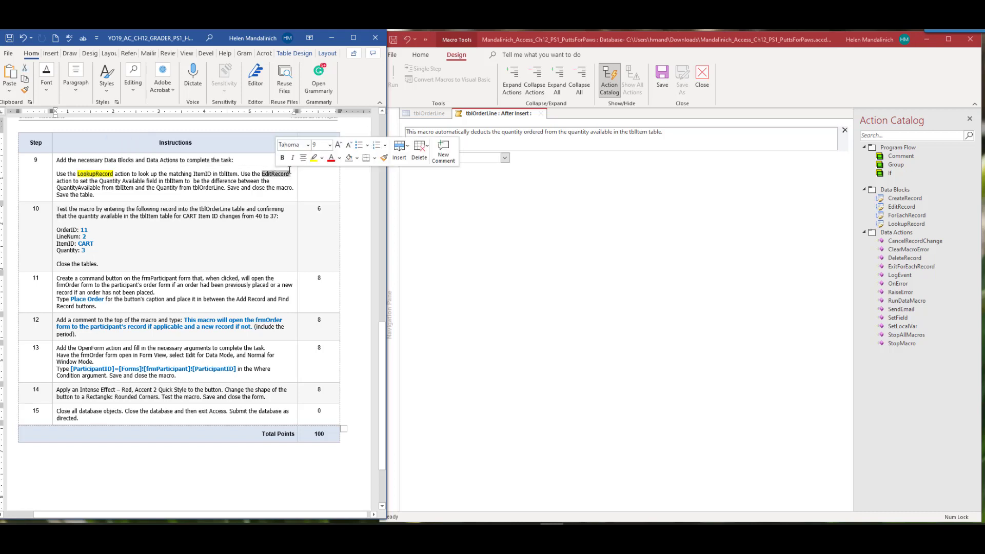
{"action": "left_click", "coordinate": [313, 158]}
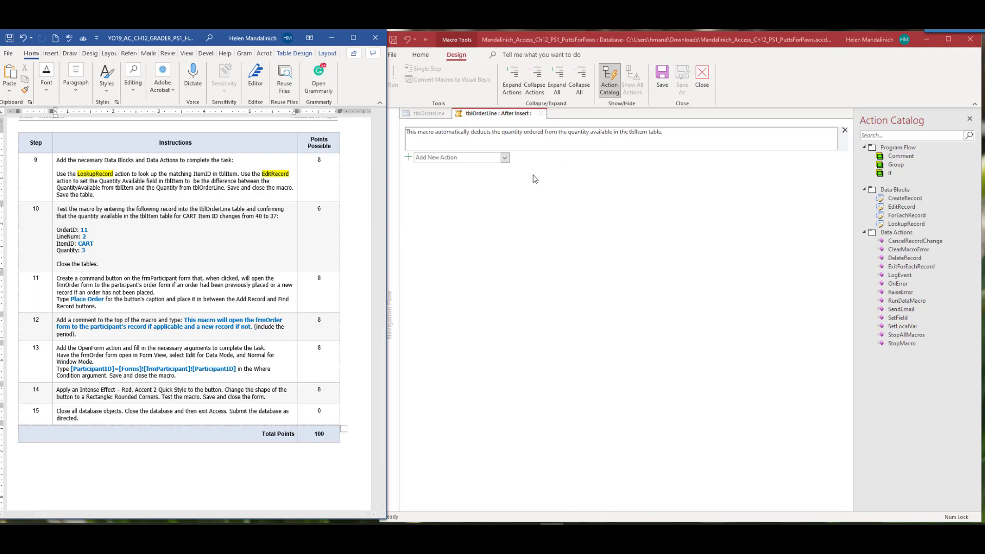
Step: In the Access macro, add a LookupRecord block on tblItem with the where condition [tblOrderLine].[ItemID]=[tblItem].[ItemID]
{"action": "left_click", "coordinate": [505, 158]}
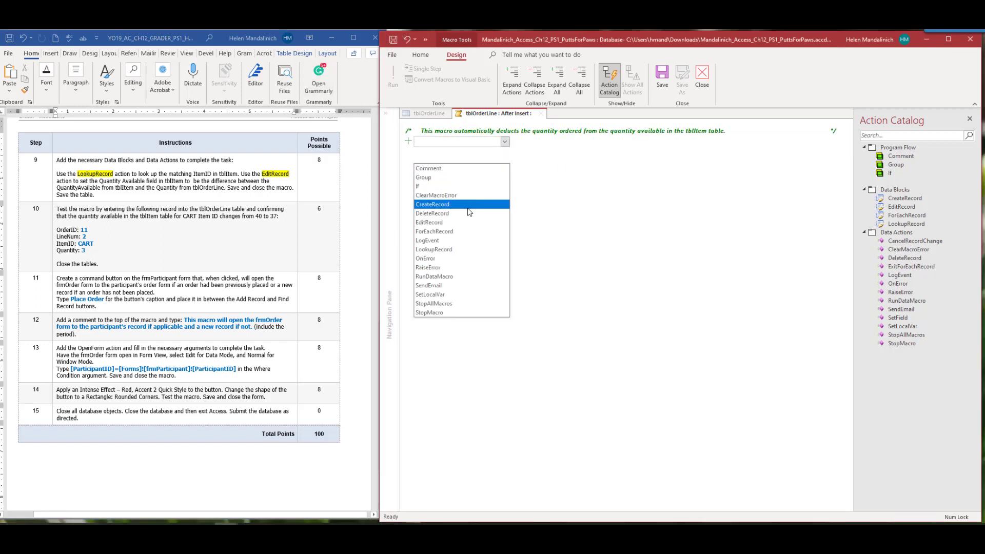
{"action": "left_click", "coordinate": [467, 250]}
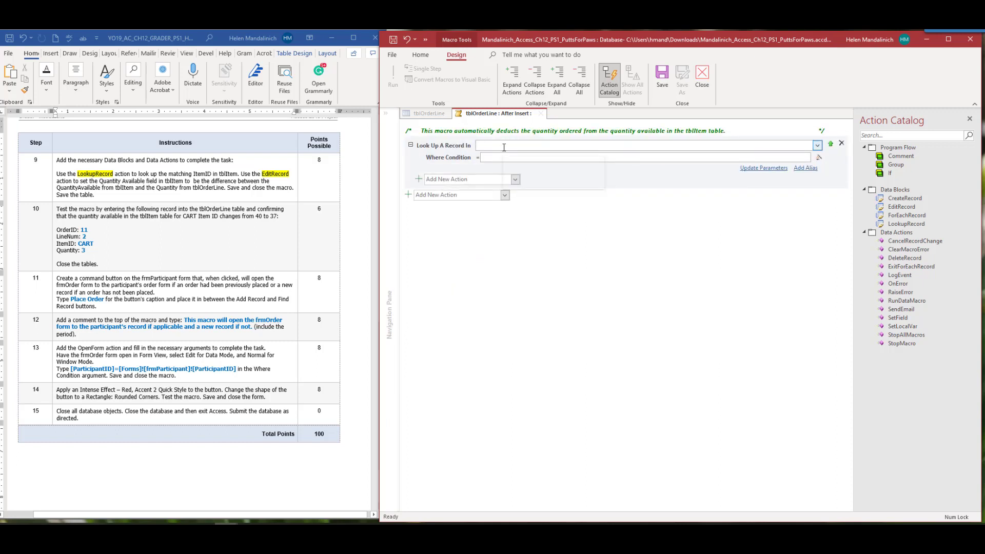
{"action": "type", "text": "tblItem"}
{"action": "key", "text": "Tab"}
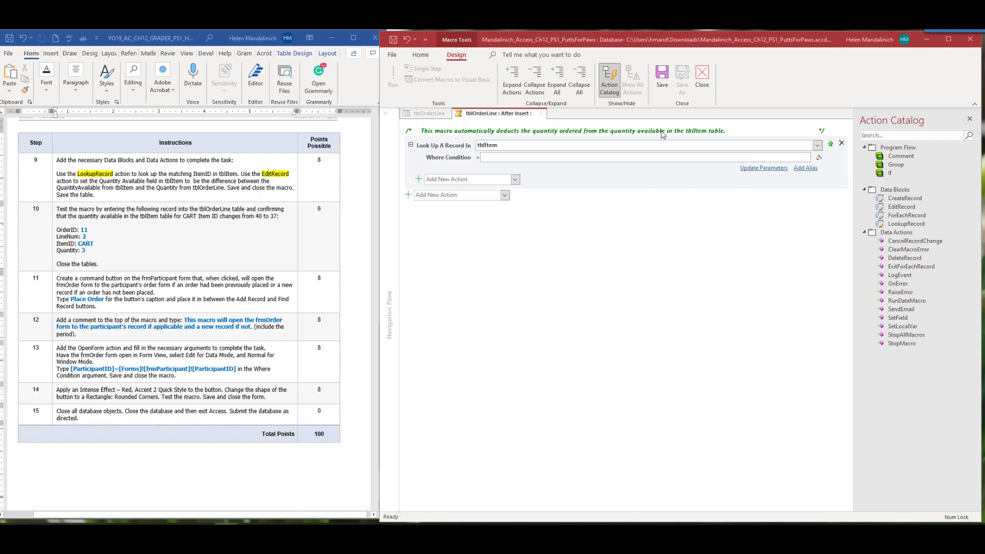
{"action": "key", "text": "ctrl+v"}
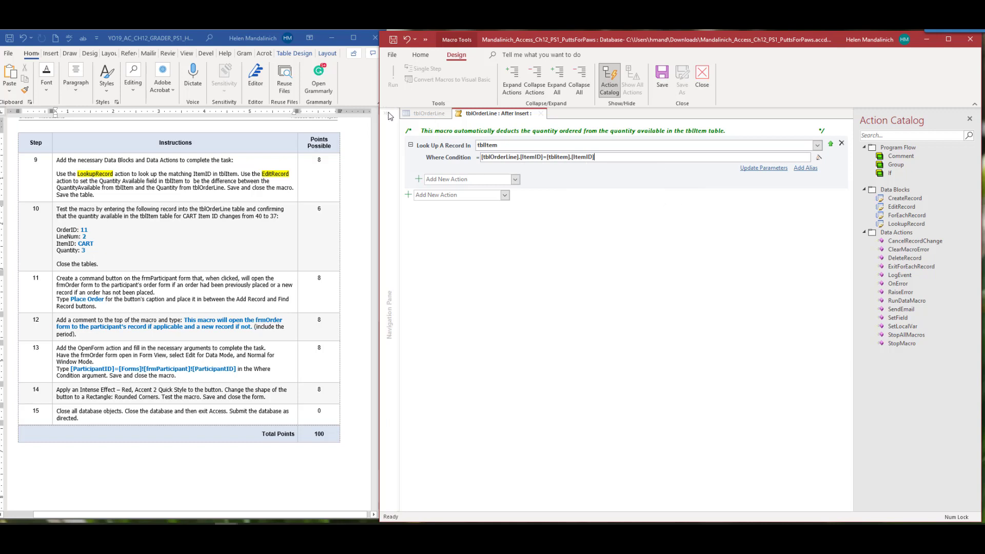
{"action": "left_click", "coordinate": [550, 183]}
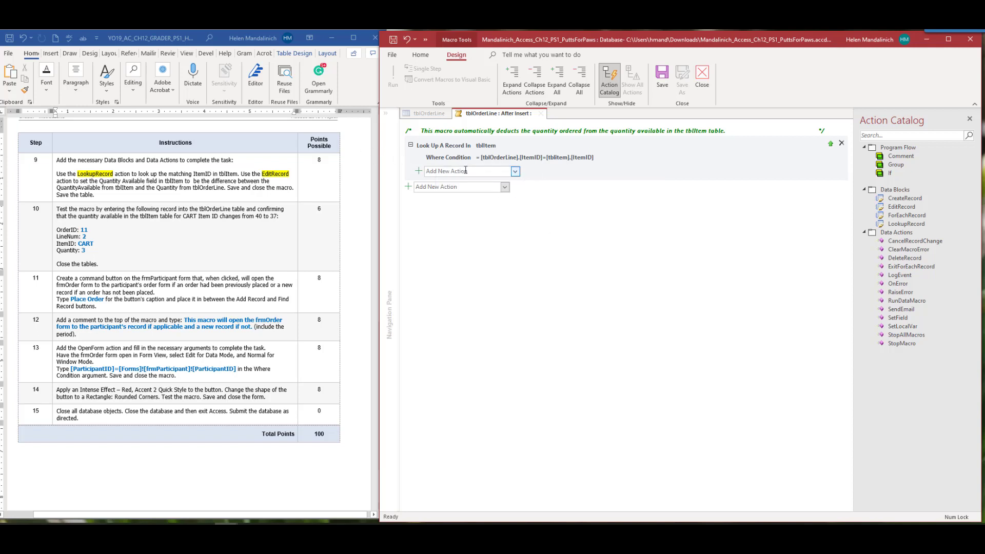
Step: Inside the LookupRecord block, add an EditRecord block containing a SetField action for the field tblItem.QuantityAvailable
{"action": "left_click", "coordinate": [514, 172]}
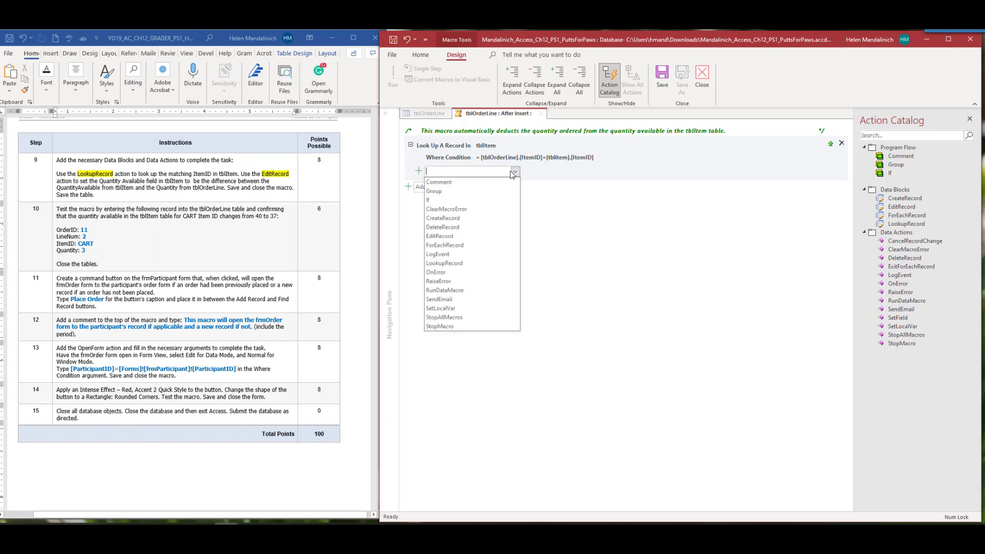
{"action": "left_click", "coordinate": [478, 236]}
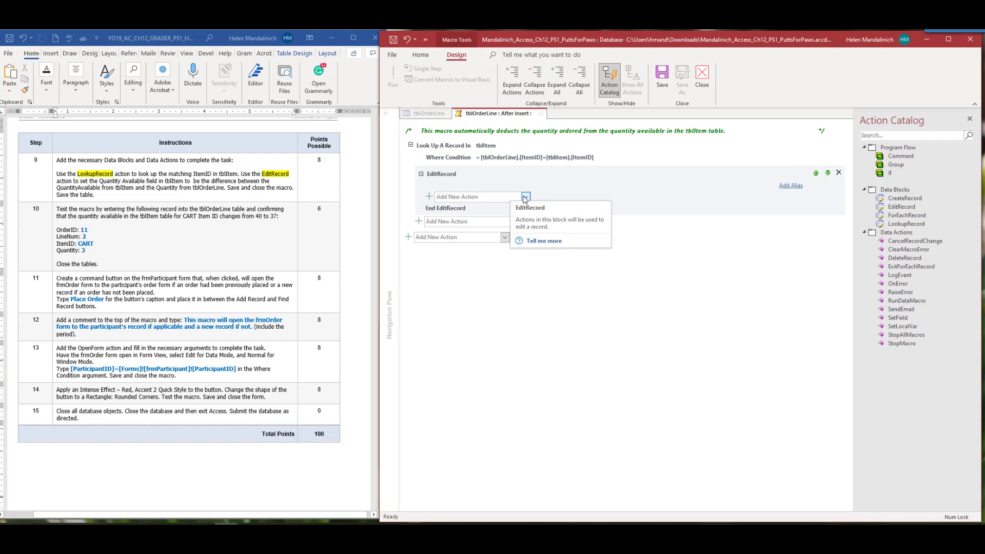
{"action": "left_click", "coordinate": [513, 197]}
{"action": "left_click", "coordinate": [482, 244]}
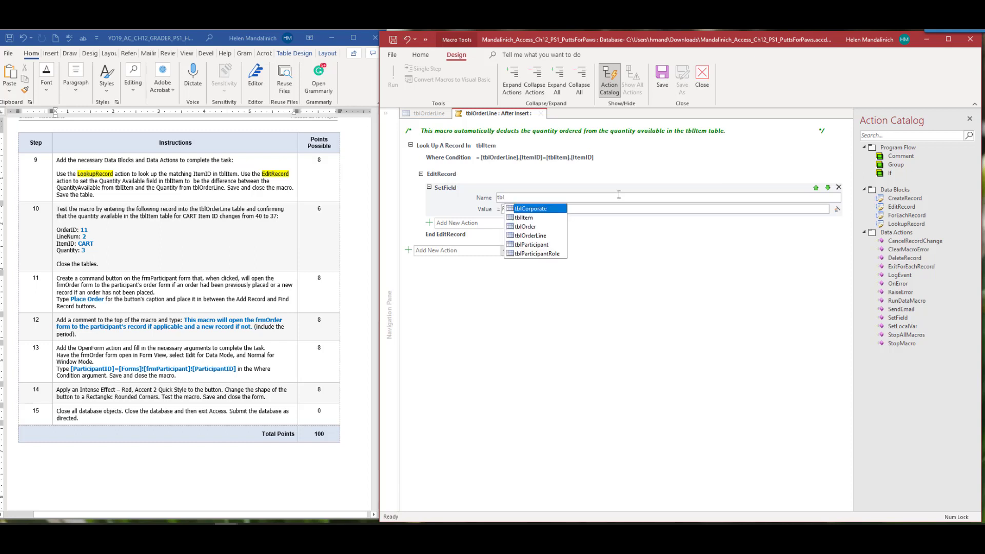
{"action": "type", "text": "It"}
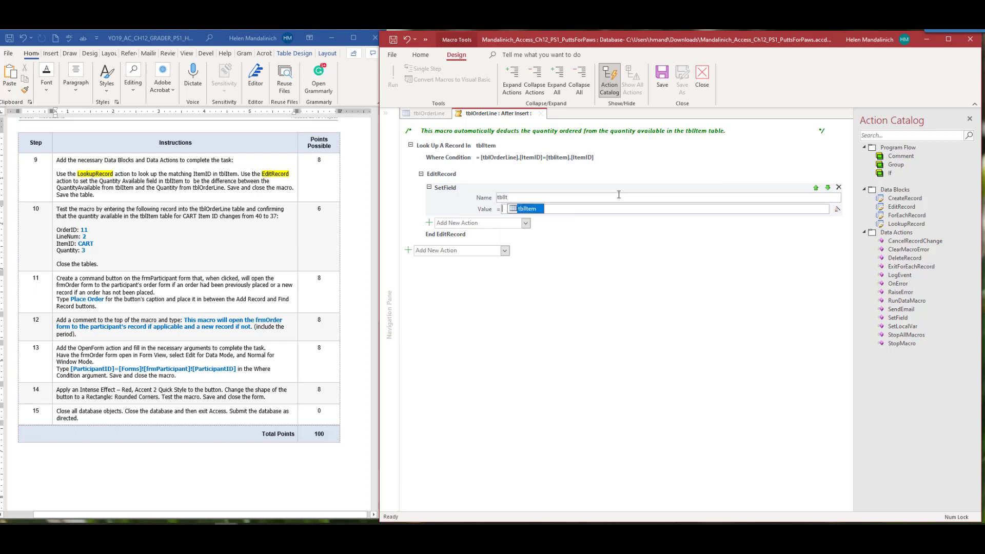
{"action": "left_click", "coordinate": [528, 210]}
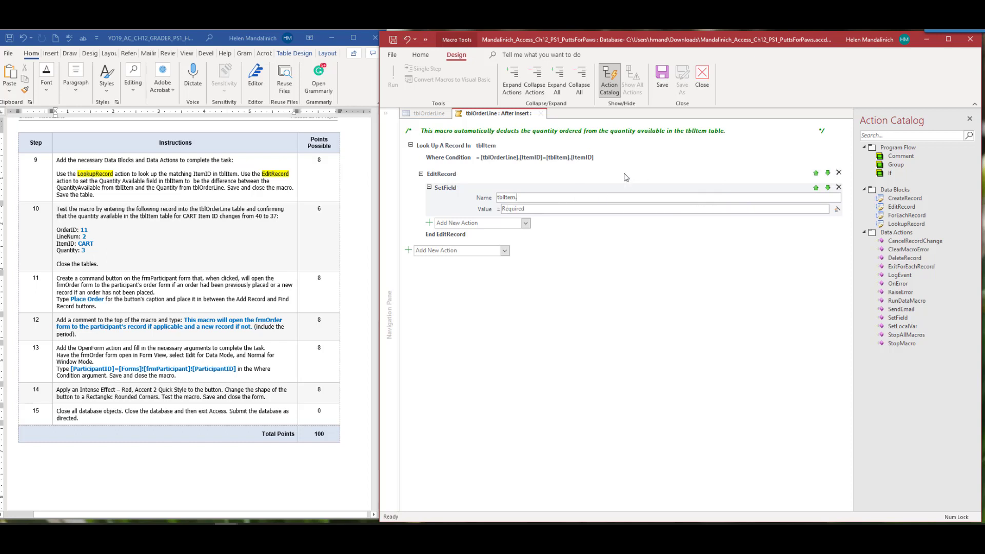
{"action": "type", "text": ".qu"}
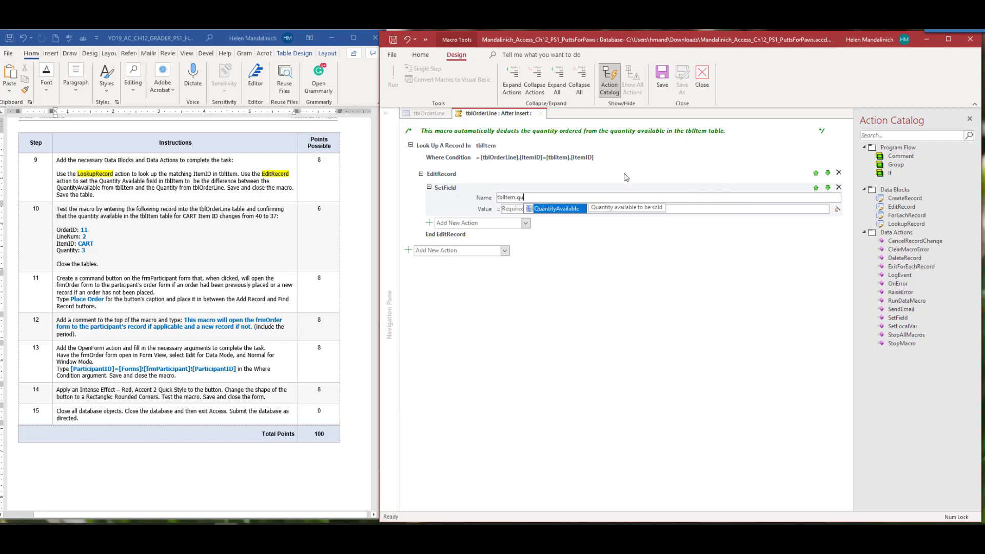
{"action": "left_click", "coordinate": [569, 210]}
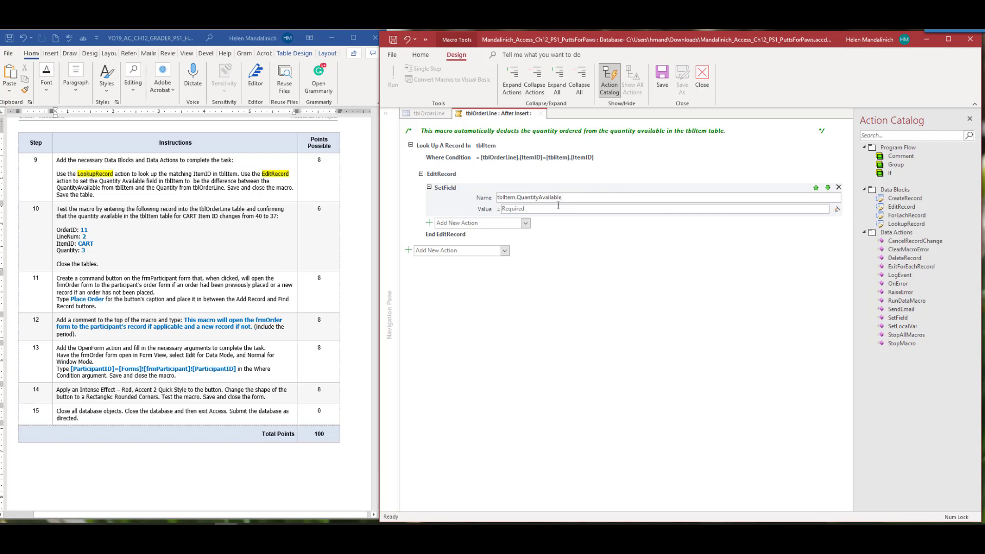
Step: Set the SetField value to [tblItem].[QuantityAvailable]-[tblOrderLine].[Quantity], adding no further actions to the macro
{"action": "left_click", "coordinate": [556, 207]}
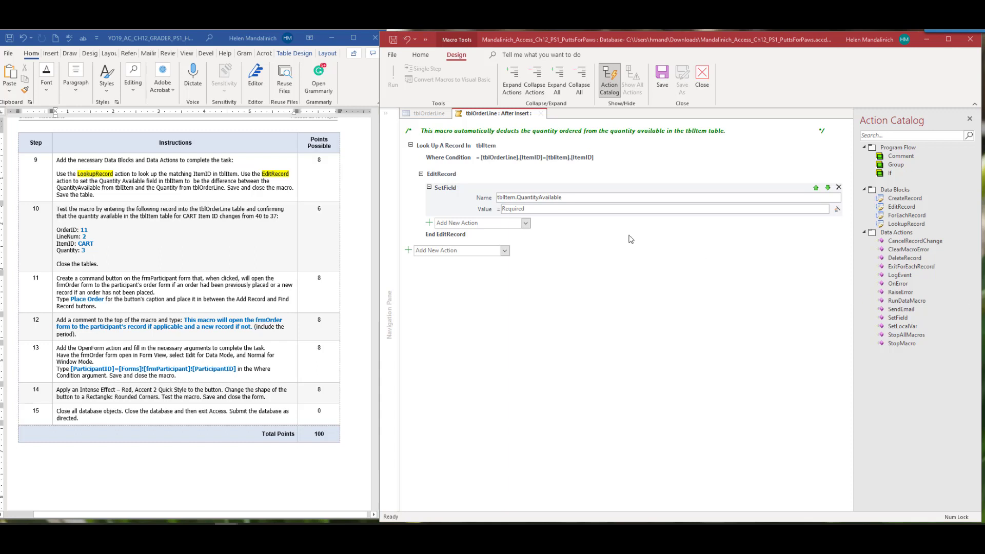
{"action": "left_click", "coordinate": [584, 212]}
{"action": "type", "text": "[tblItem].[QuantityAvailable]-[tblOrderLine].[Quantity]"}
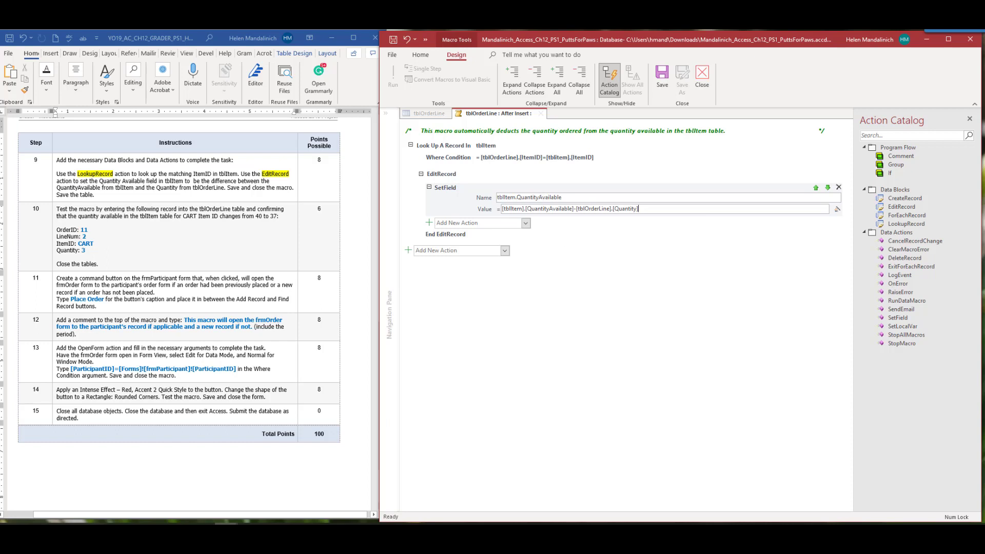
{"action": "left_click", "coordinate": [526, 224]}
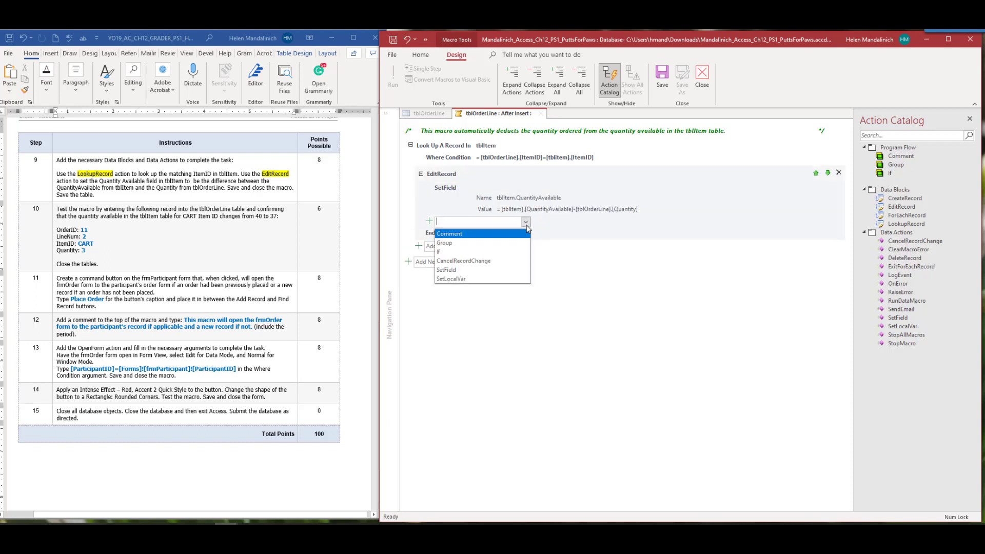
{"action": "left_click", "coordinate": [566, 359]}
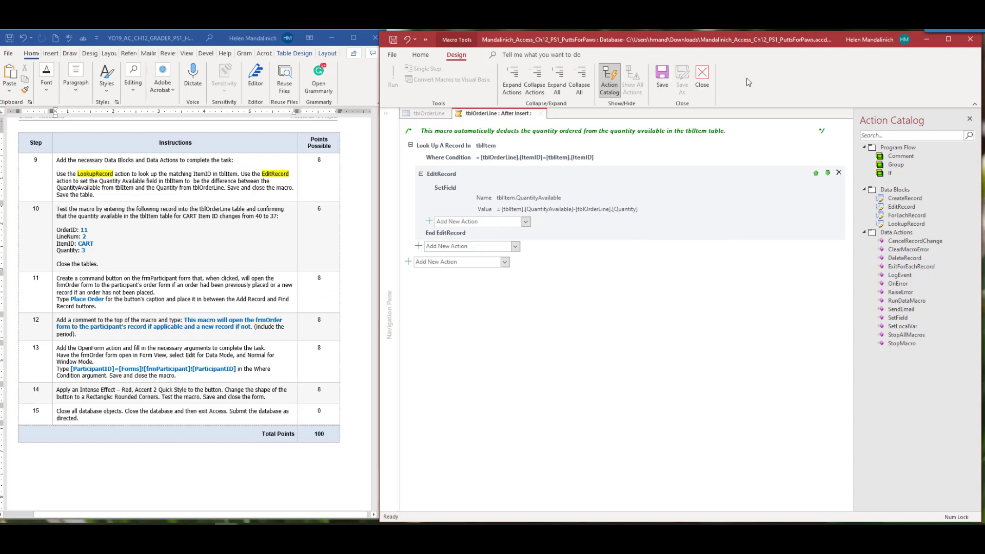
Step: Close the After Insert macro and tblOrderLine, and reopen the tblOrderLine table with the object list collapsed
{"action": "left_click", "coordinate": [702, 75]}
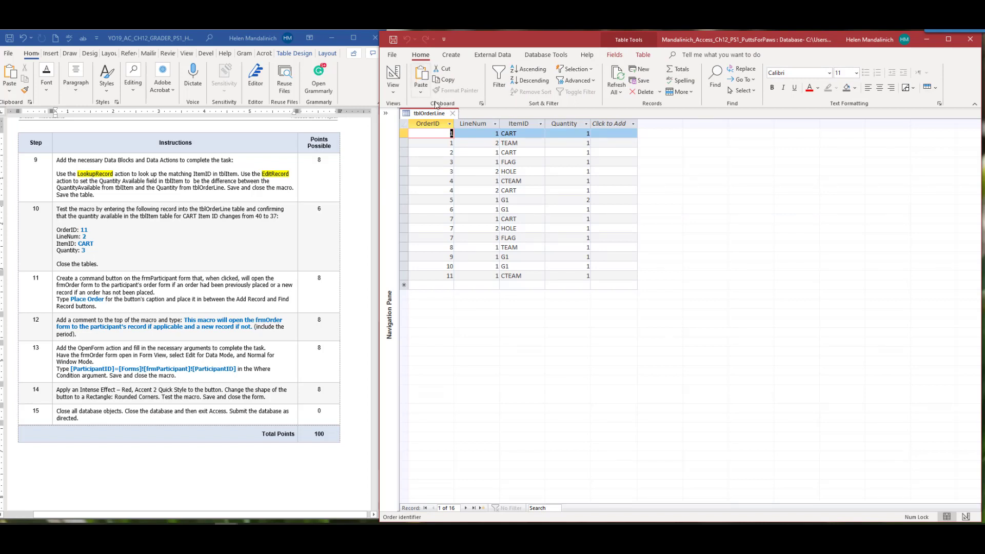
{"action": "left_click", "coordinate": [453, 113]}
{"action": "left_click", "coordinate": [387, 116]}
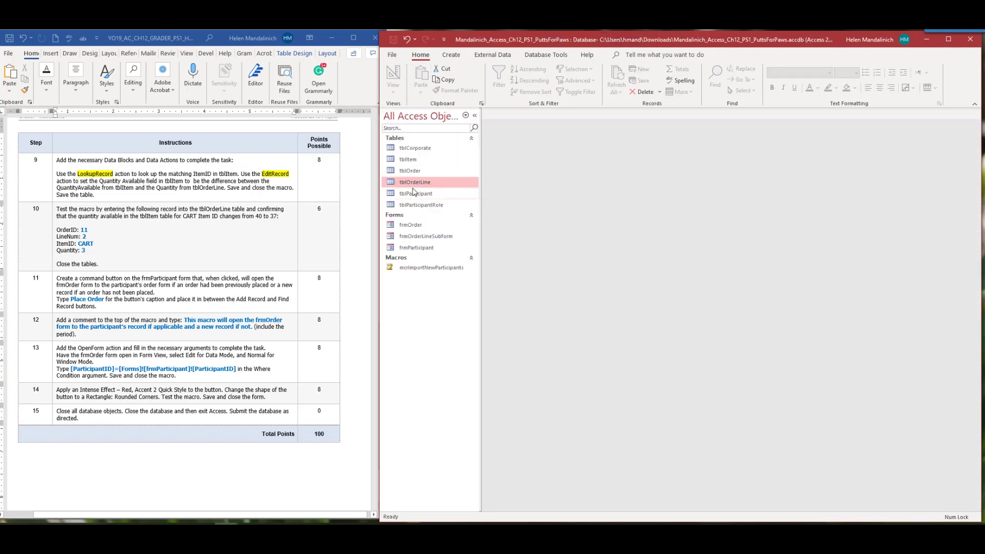
{"action": "left_click", "coordinate": [420, 184]}
{"action": "double_click", "coordinate": [420, 183]}
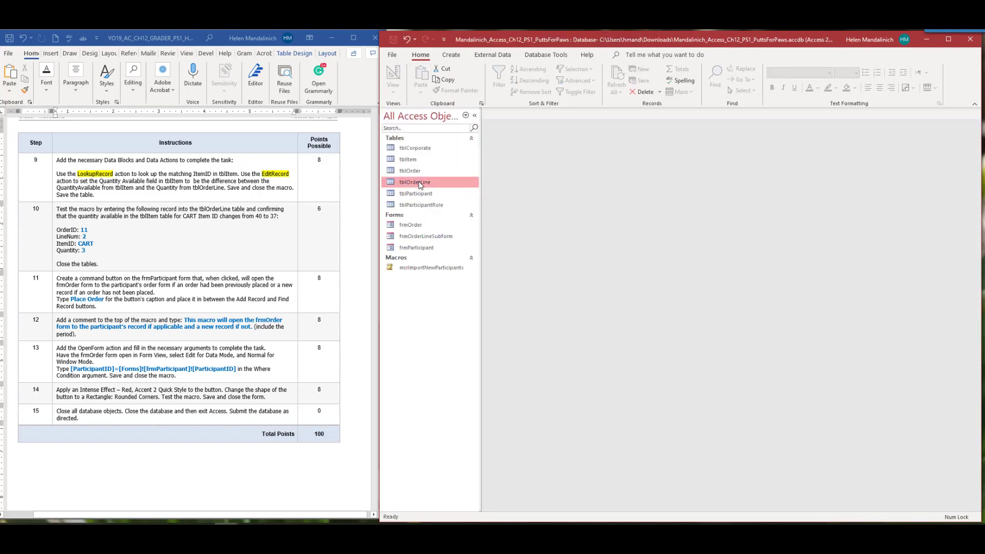
{"action": "left_click", "coordinate": [474, 115]}
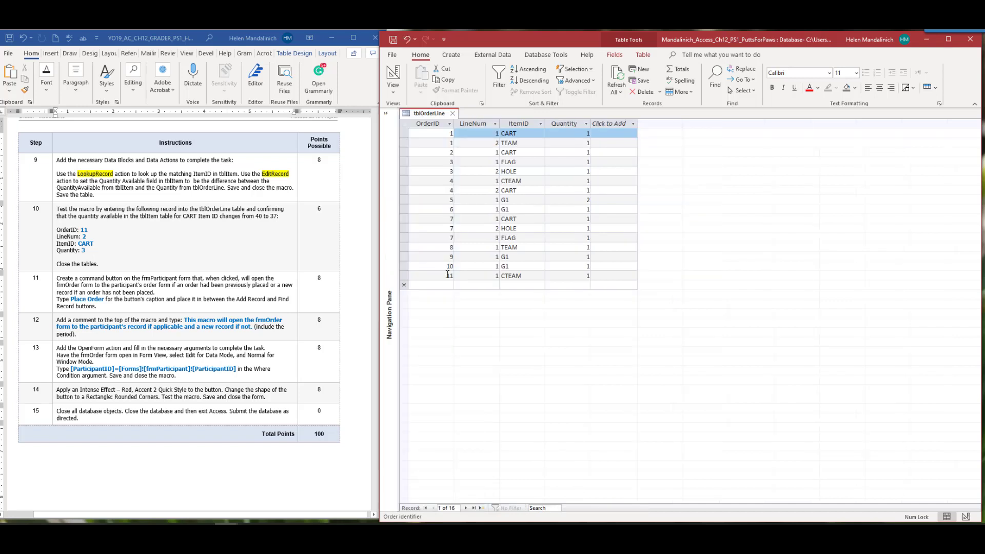
Step: In tblOrderLine, enter a new record with OrderID 11, LineNum 2, ItemID CART and Quantity 3
{"action": "left_click", "coordinate": [451, 287]}
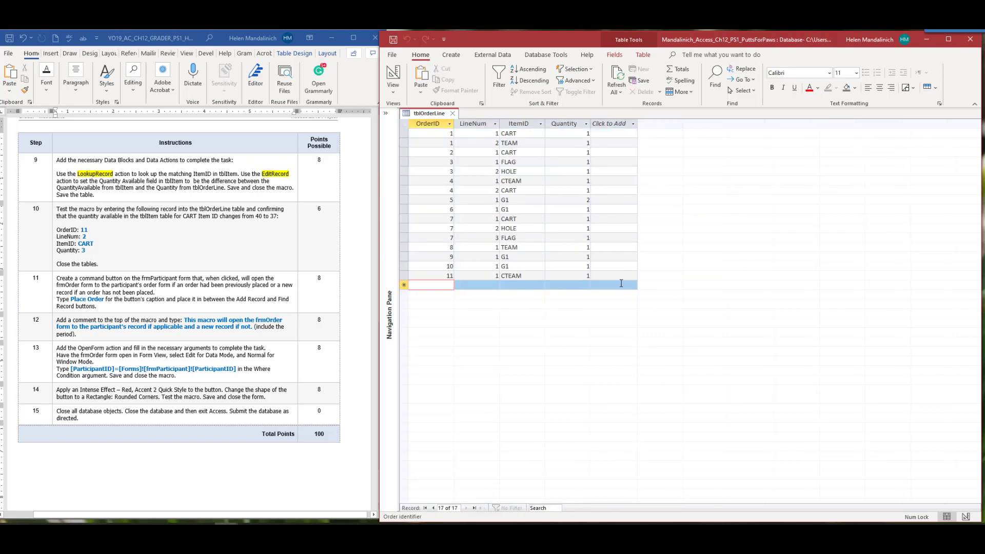
{"action": "type", "text": "11"}
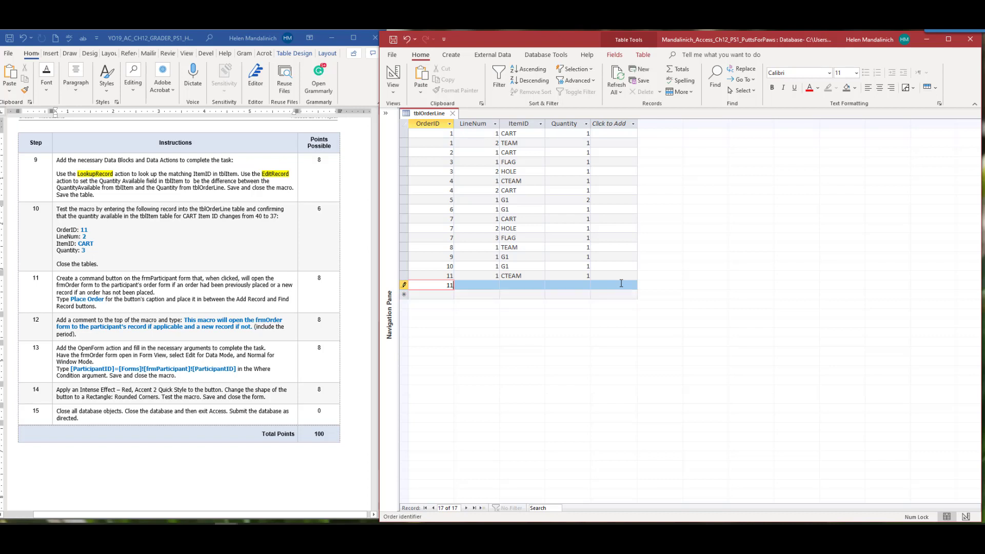
{"action": "key", "text": "Tab"}
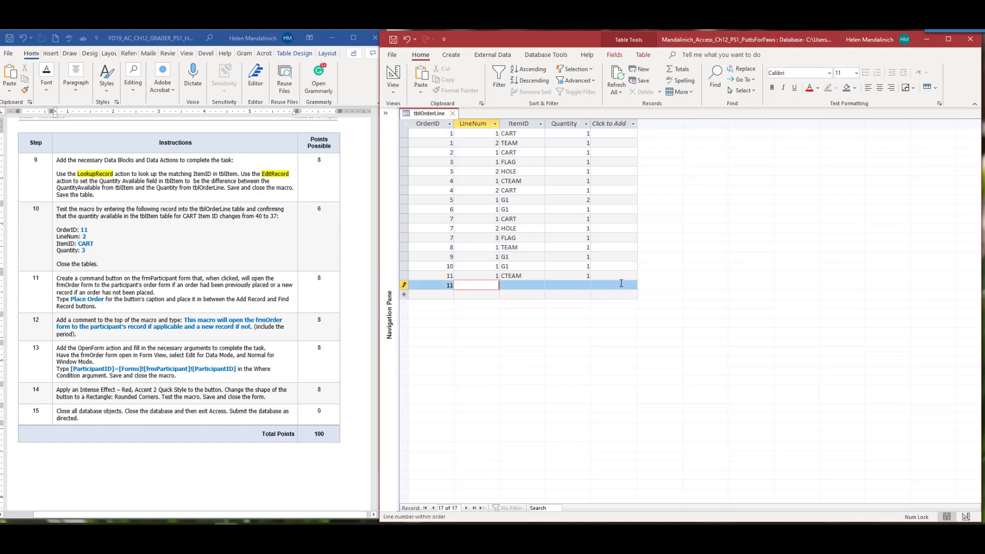
{"action": "key", "text": "Tab"}
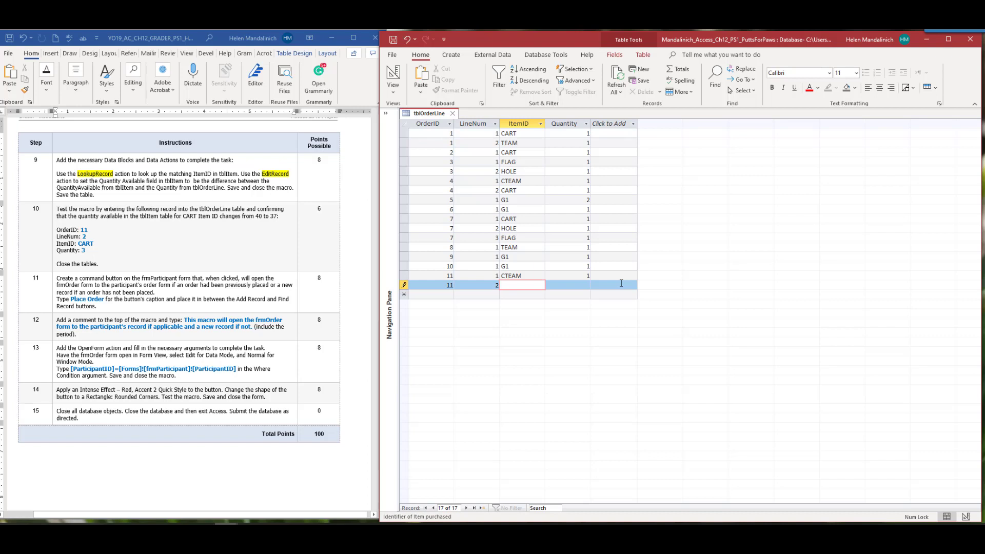
{"action": "type", "text": "CART"}
{"action": "key", "text": "Tab"}
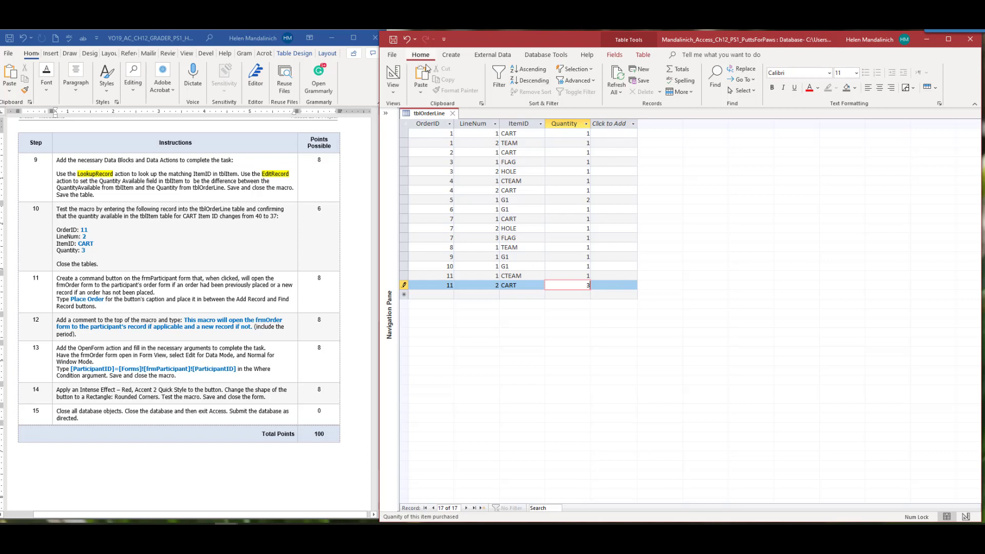
Step: Expand the object list, open tblItem to check the Quantity Available for CART, and close tblItem
{"action": "left_click", "coordinate": [386, 114]}
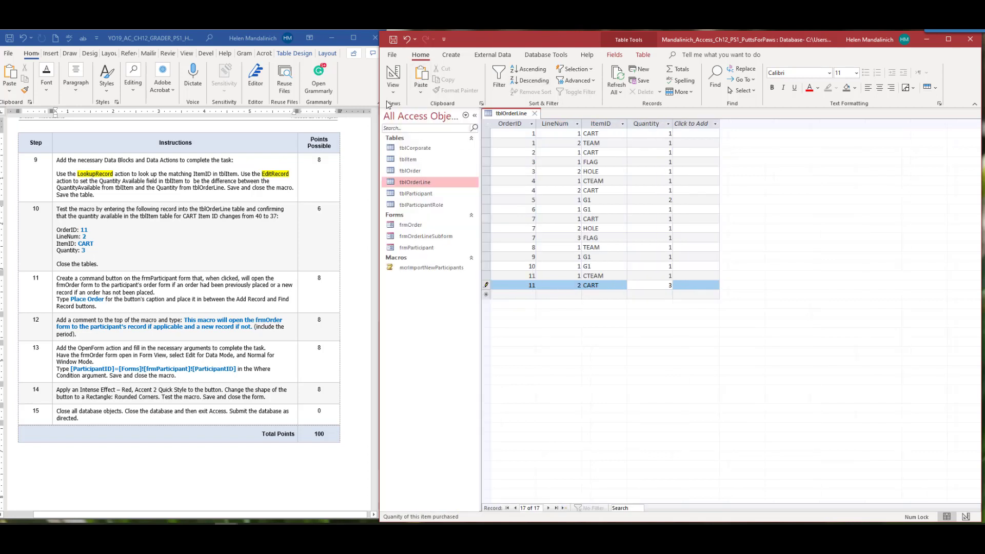
{"action": "left_click", "coordinate": [405, 171]}
{"action": "left_click", "coordinate": [409, 160]}
{"action": "double_click", "coordinate": [409, 161]}
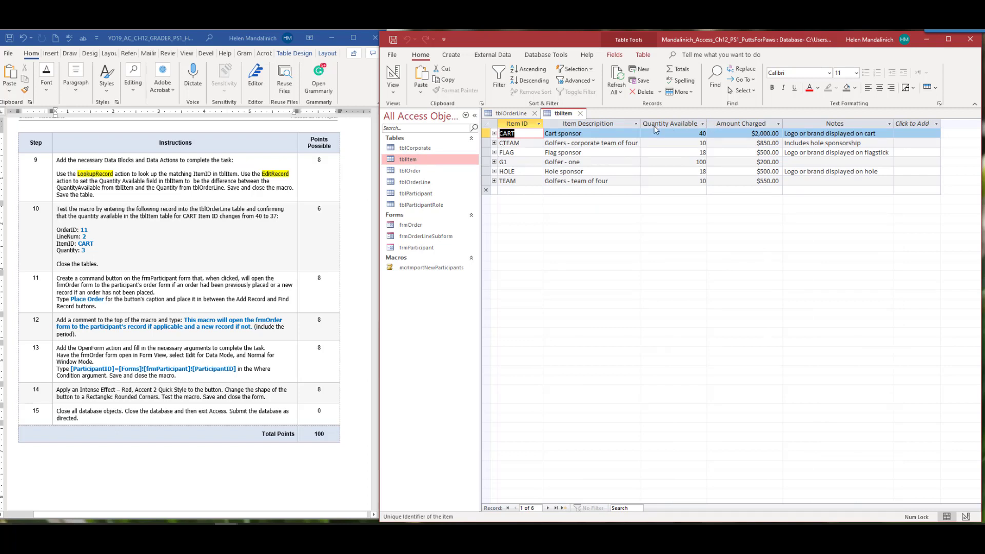
{"action": "left_click", "coordinate": [582, 114]}
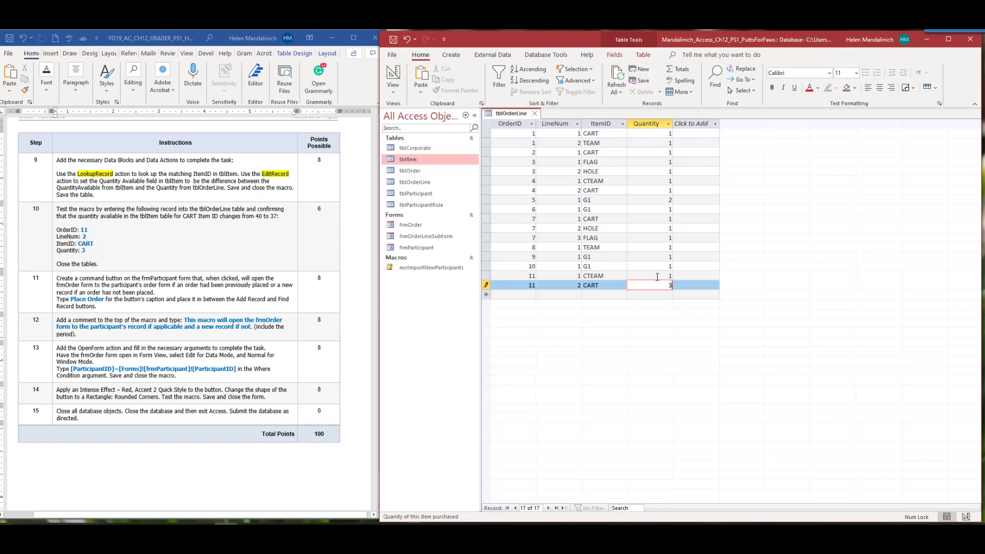
Step: Commit the new order line, recheck the CART Quantity Available in tblItem, and close both tables
{"action": "key", "text": "Tab"}
{"action": "key", "text": "Tab"}
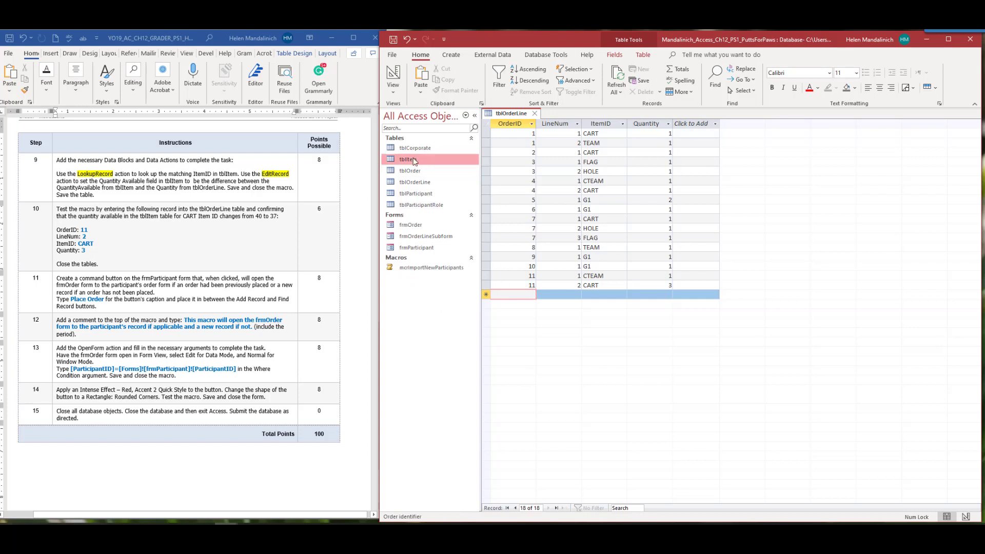
{"action": "double_click", "coordinate": [408, 159]}
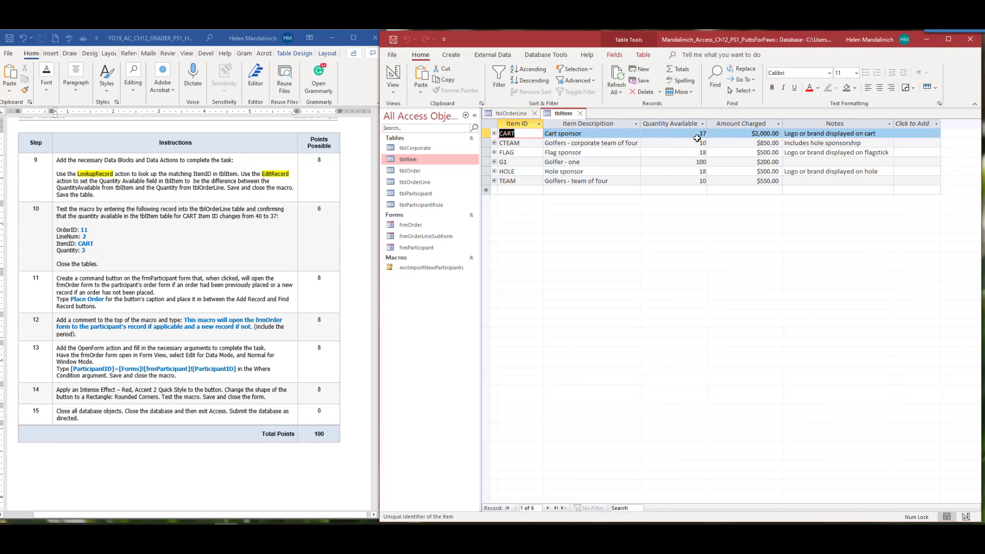
{"action": "left_click", "coordinate": [580, 113]}
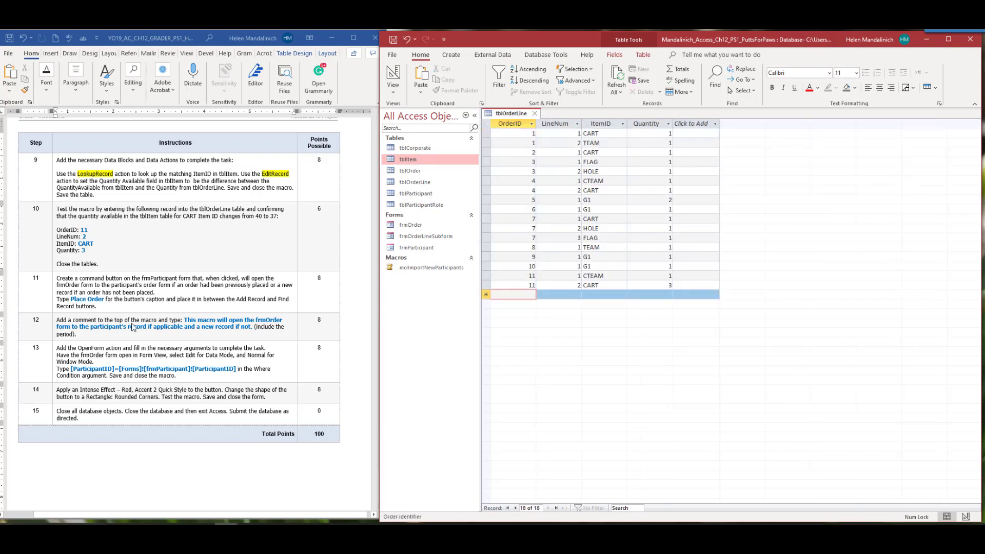
{"action": "left_click", "coordinate": [534, 114]}
Step: Switch to Word and highlight step number 10 in the instructions table in yellow
{"action": "left_click", "coordinate": [45, 220]}
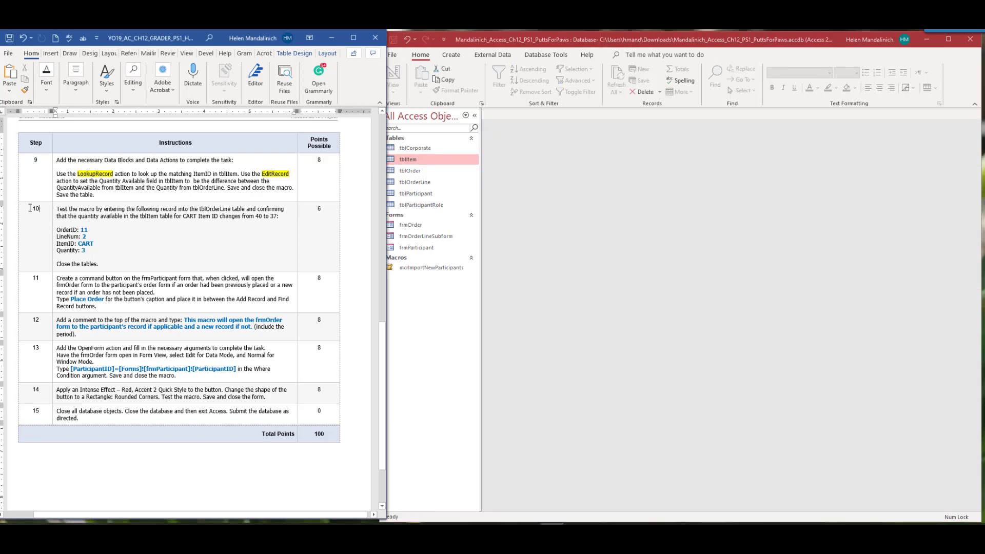
{"action": "double_click", "coordinate": [36, 209]}
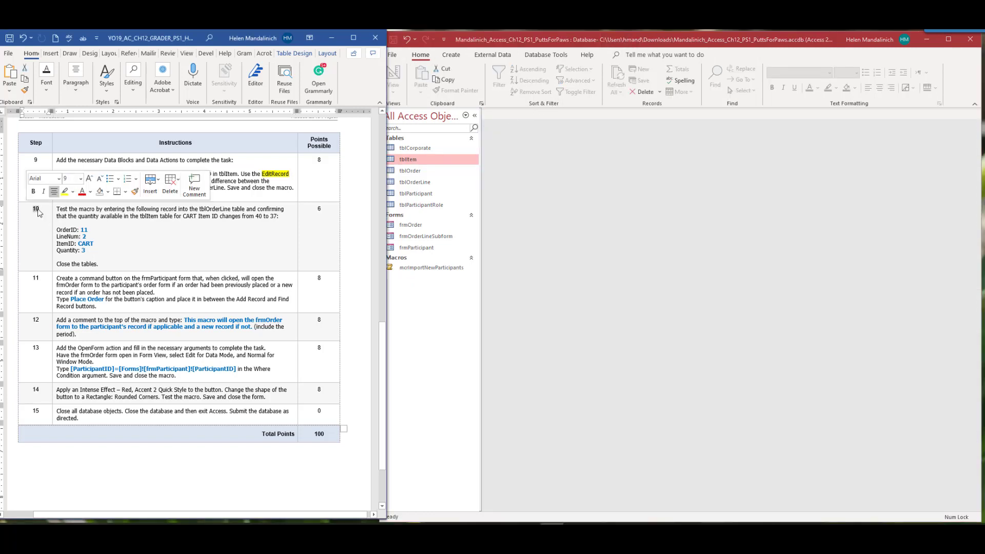
{"action": "left_click", "coordinate": [45, 161]}
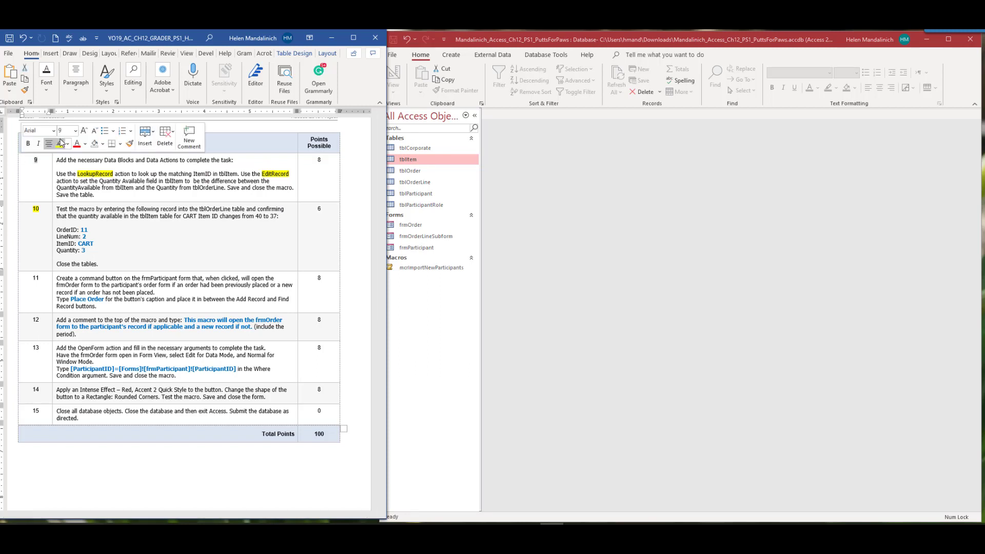
Step: In Access, open frmParticipant in Design View, collapsing the object list and narrowing the Property Sheet
{"action": "scroll", "coordinate": [159, 297], "scroll_direction": "down", "scroll_amount": 3}
{"action": "scroll", "coordinate": [159, 298], "scroll_direction": "down", "scroll_amount": 1}
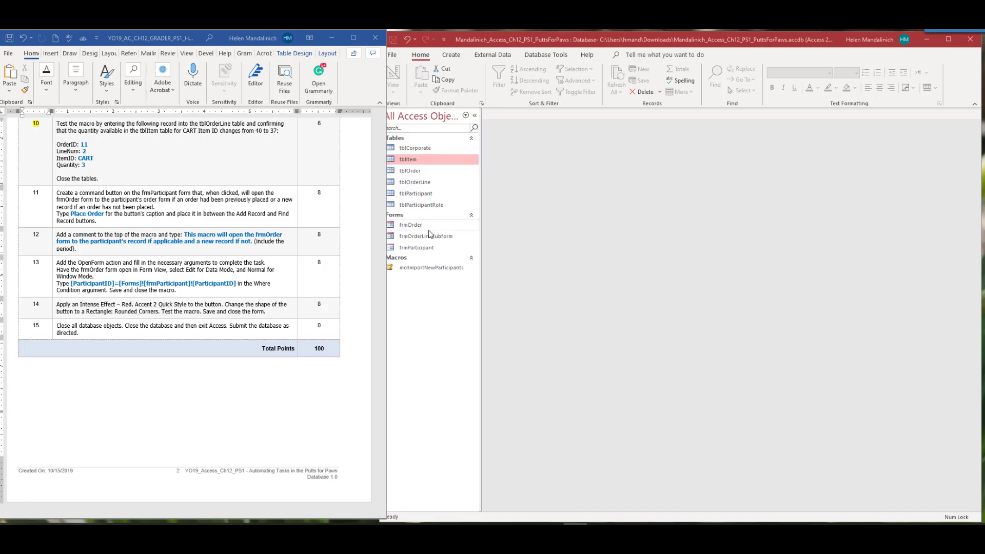
{"action": "right_click", "coordinate": [419, 248]}
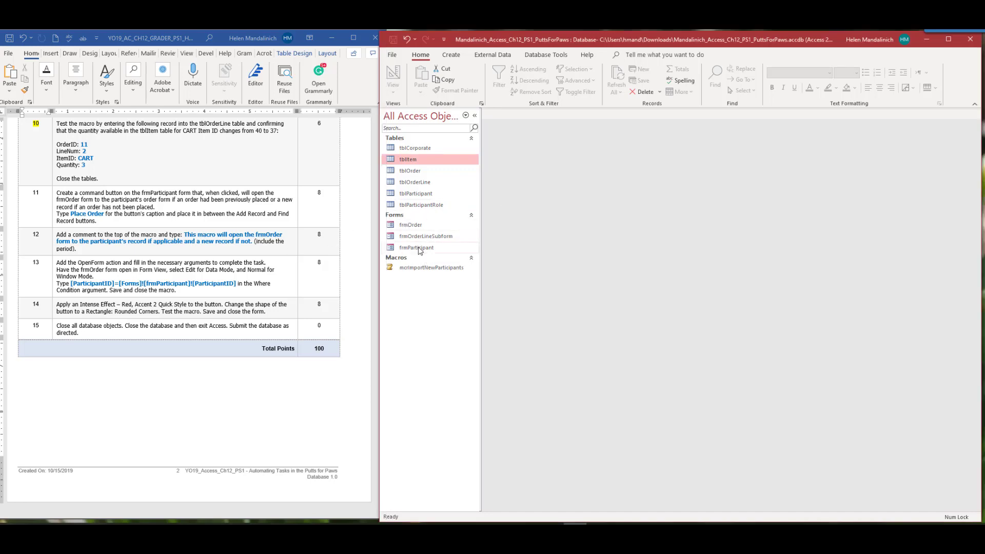
{"action": "left_click", "coordinate": [451, 281]}
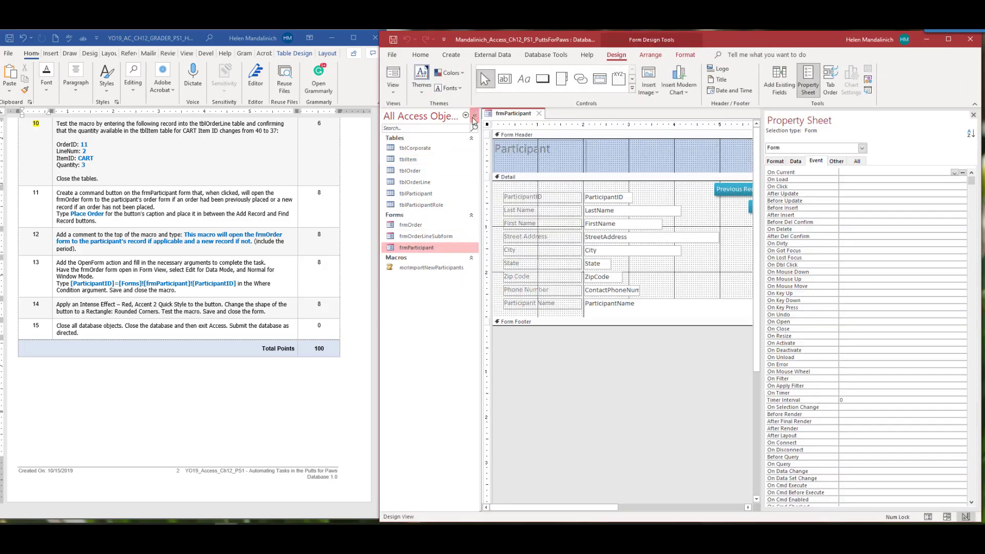
{"action": "left_click", "coordinate": [474, 115]}
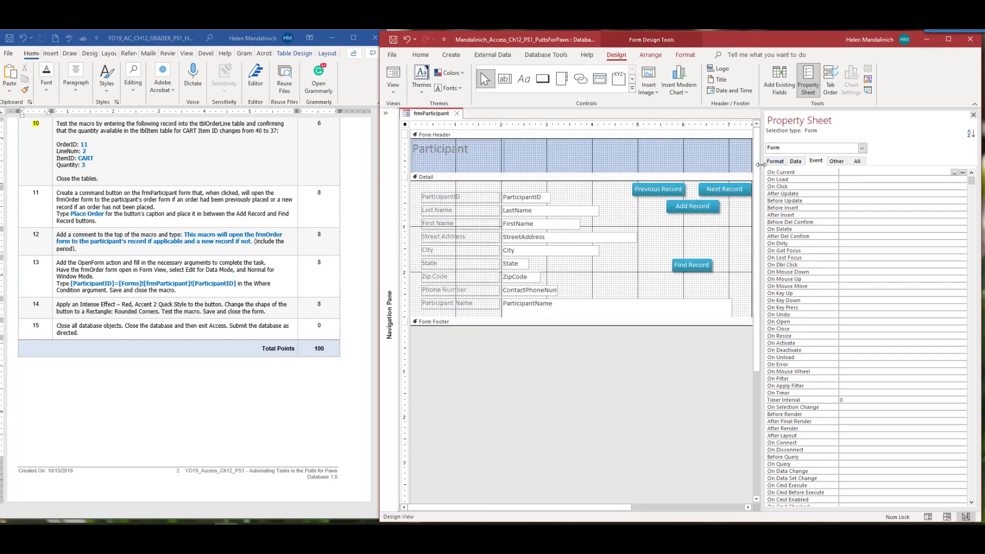
{"action": "left_click_drag", "start_coordinate": [763, 163], "coordinate": [814, 163]}
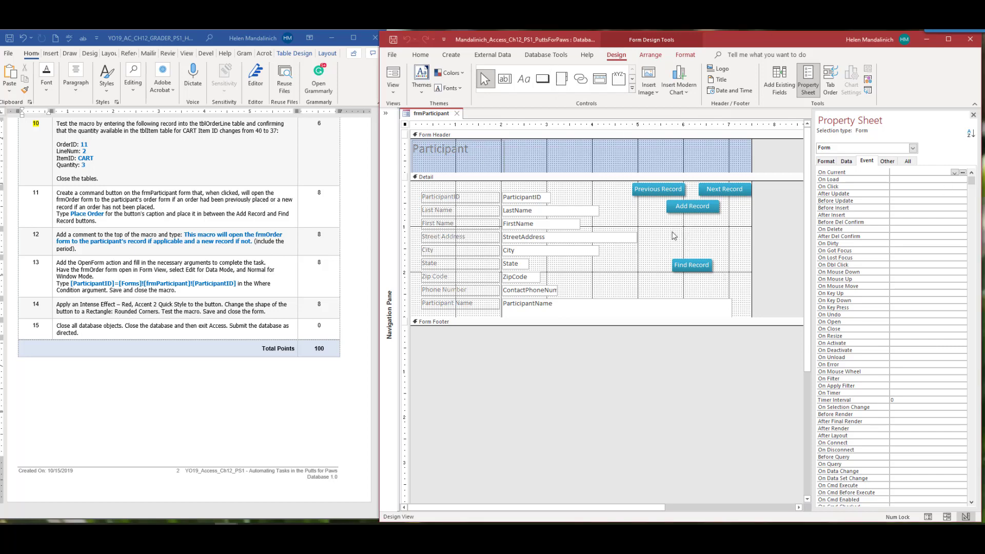
{"action": "left_click", "coordinate": [676, 234]}
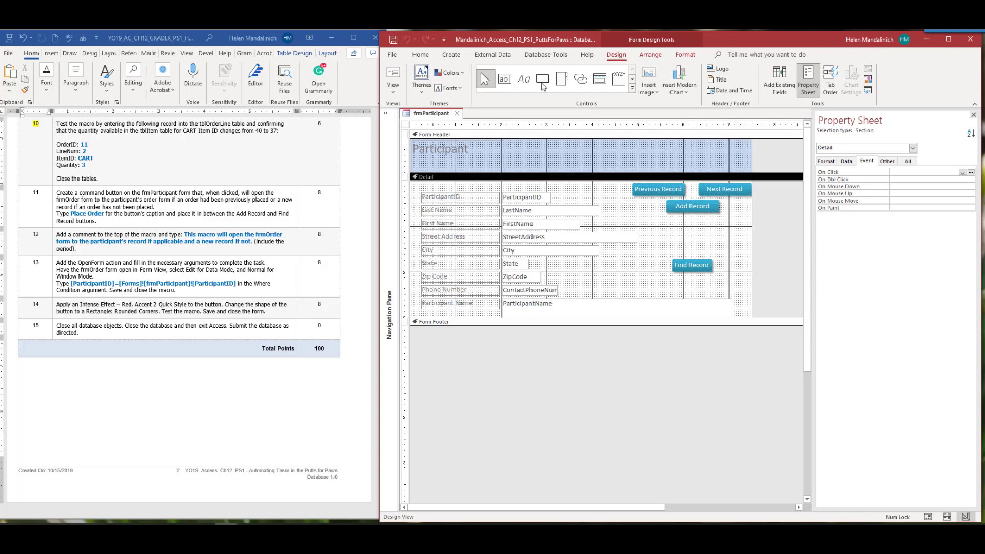
{"action": "left_click", "coordinate": [543, 79]}
{"action": "left_click", "coordinate": [670, 235]}
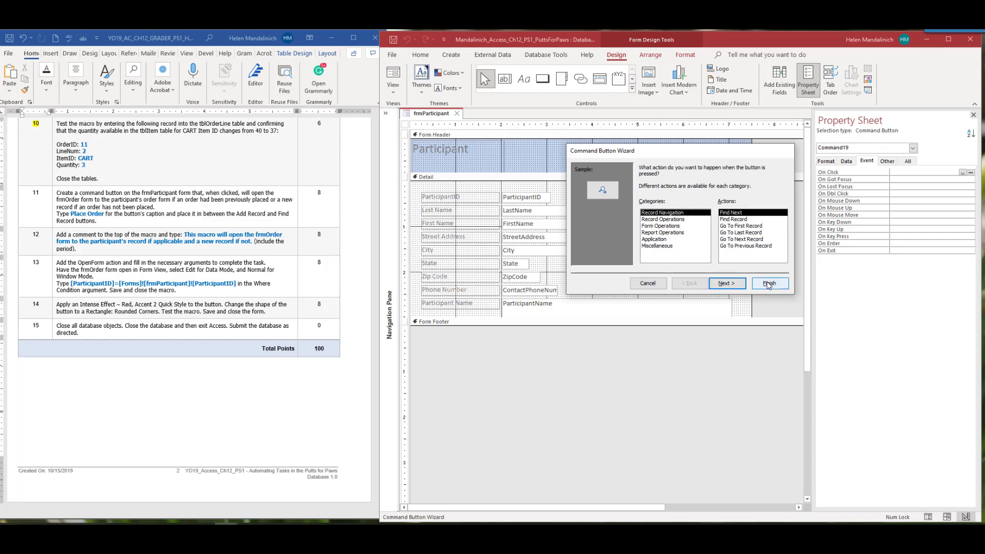
{"action": "left_click", "coordinate": [769, 284]}
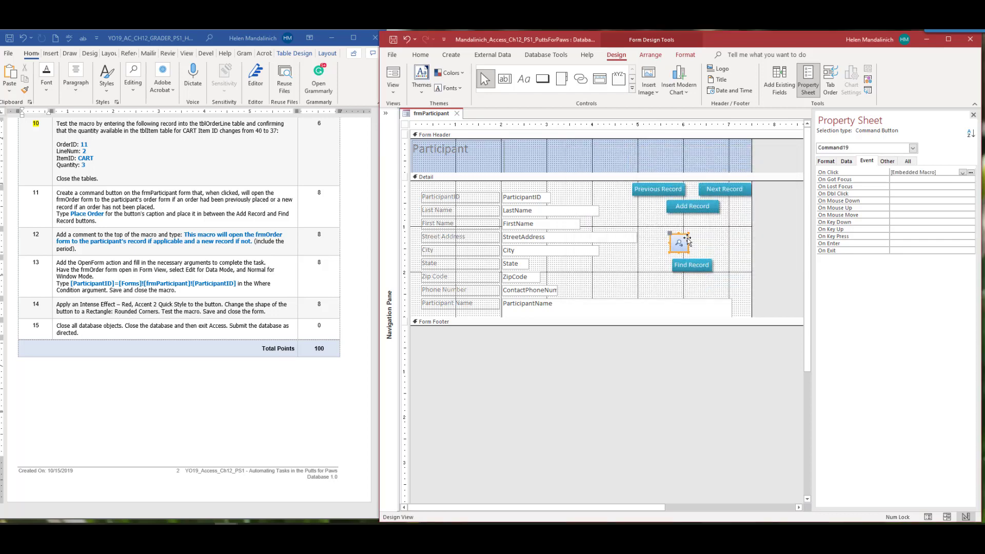
{"action": "key", "text": "Delete"}
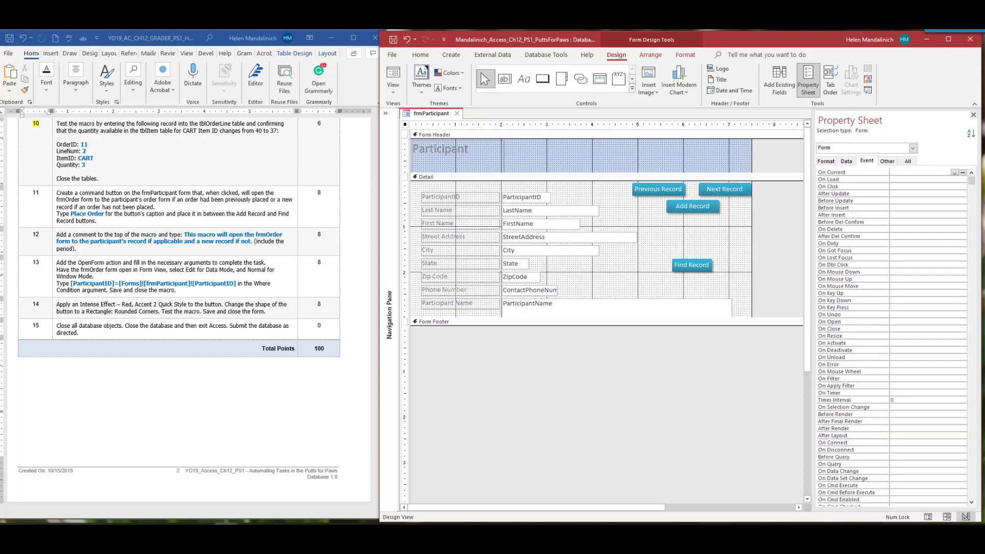
Step: Place a command button between the Add Record and Find Record buttons, cancelling the Command Button Wizard
{"action": "left_click", "coordinate": [686, 224]}
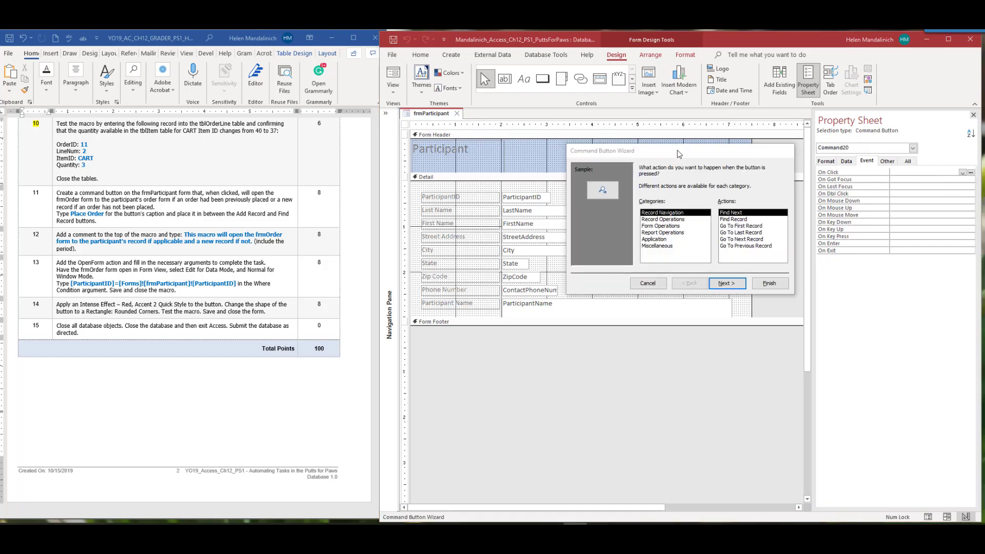
{"action": "left_click_drag", "start_coordinate": [679, 154], "coordinate": [622, 263]}
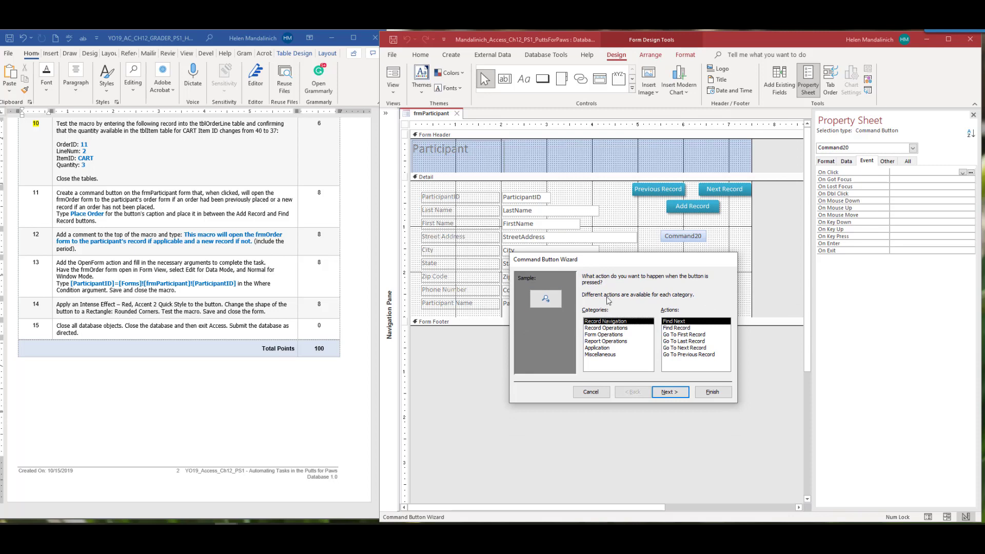
{"action": "left_click", "coordinate": [591, 393]}
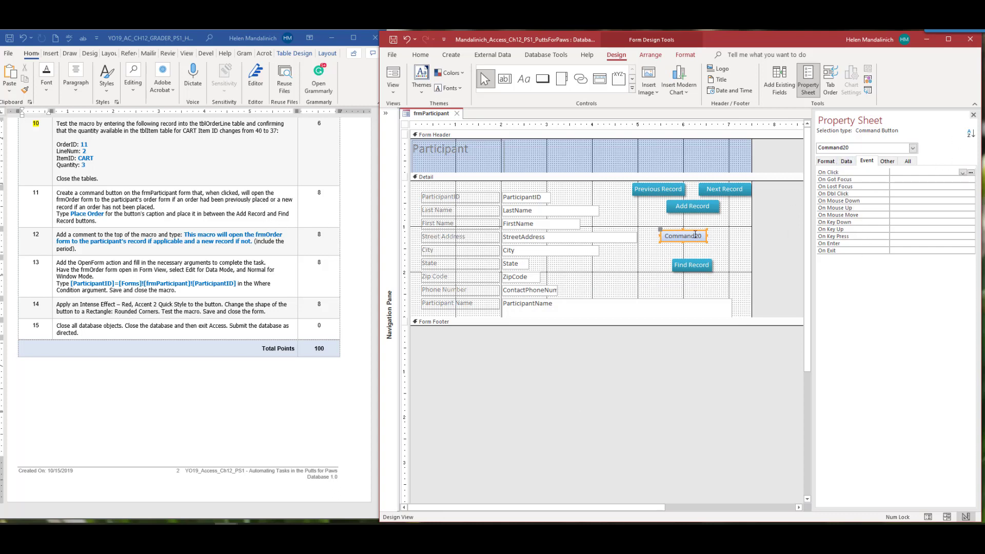
Step: Set the new button's caption to Place Order and highlight step number 11 in yellow in the Word instructions
{"action": "double_click", "coordinate": [695, 235]}
{"action": "type", "text": "P"}
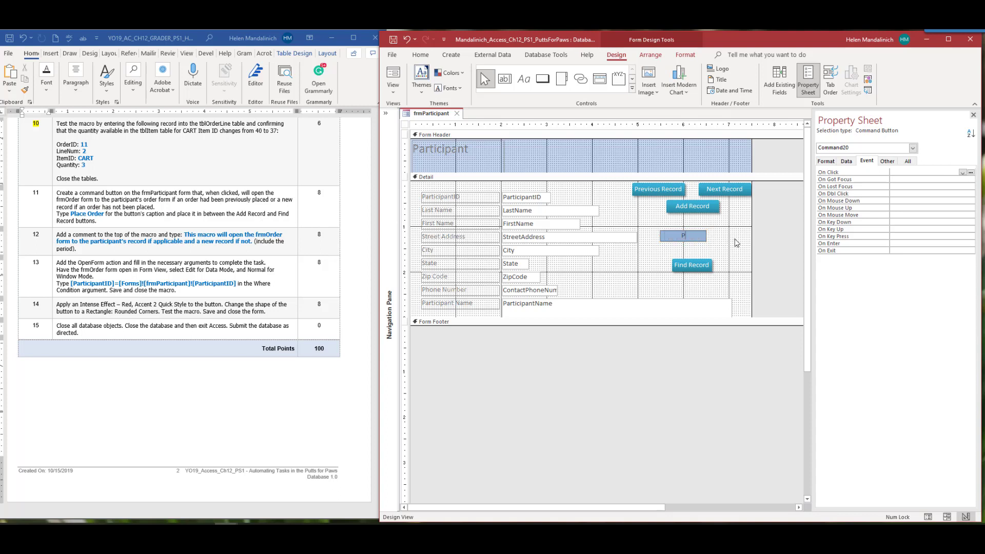
{"action": "type", "text": "lace Order"}
{"action": "double_click", "coordinate": [37, 193]}
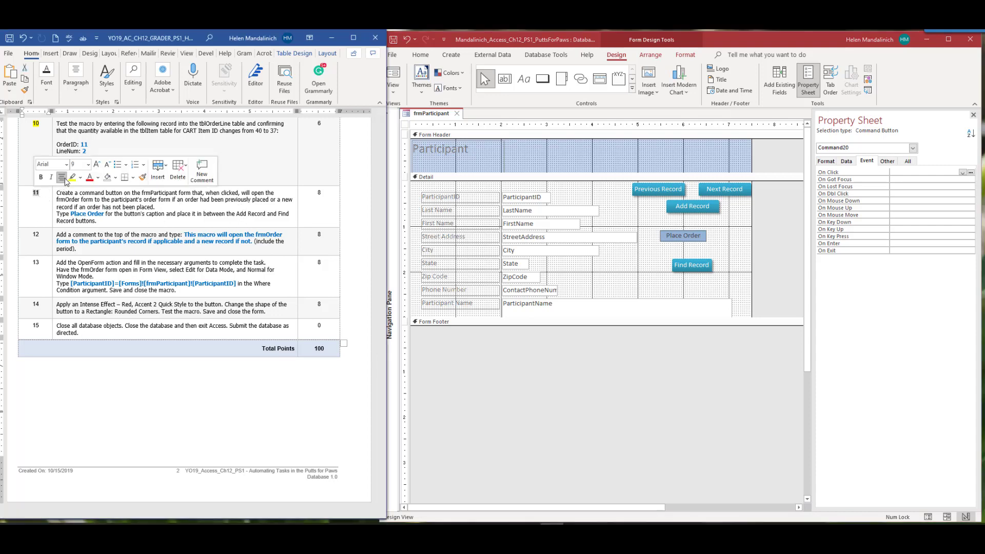
{"action": "left_click", "coordinate": [73, 177]}
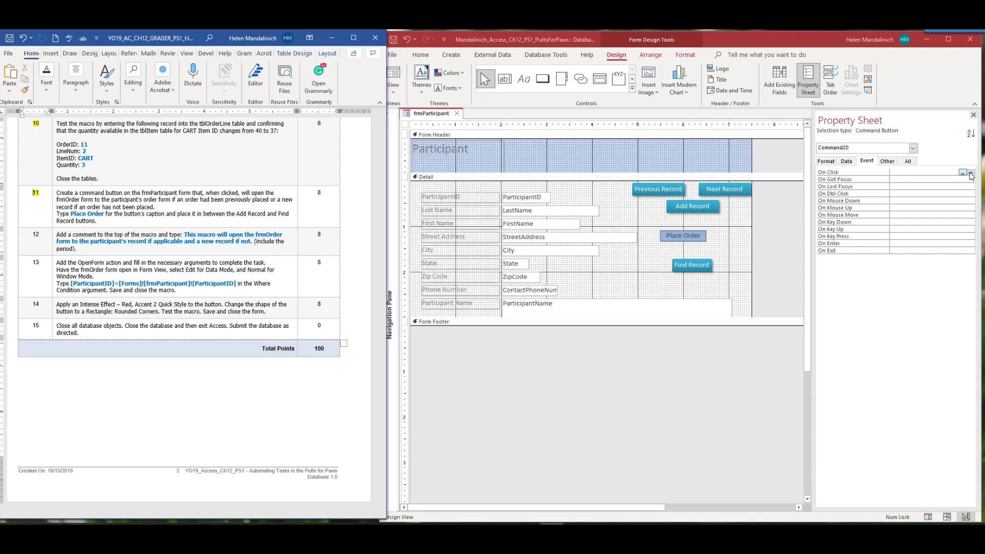
Step: In Access, open the Macro Builder for the Place Order button's On Click event and add a Comment block
{"action": "left_click", "coordinate": [970, 174]}
{"action": "left_click", "coordinate": [971, 173]}
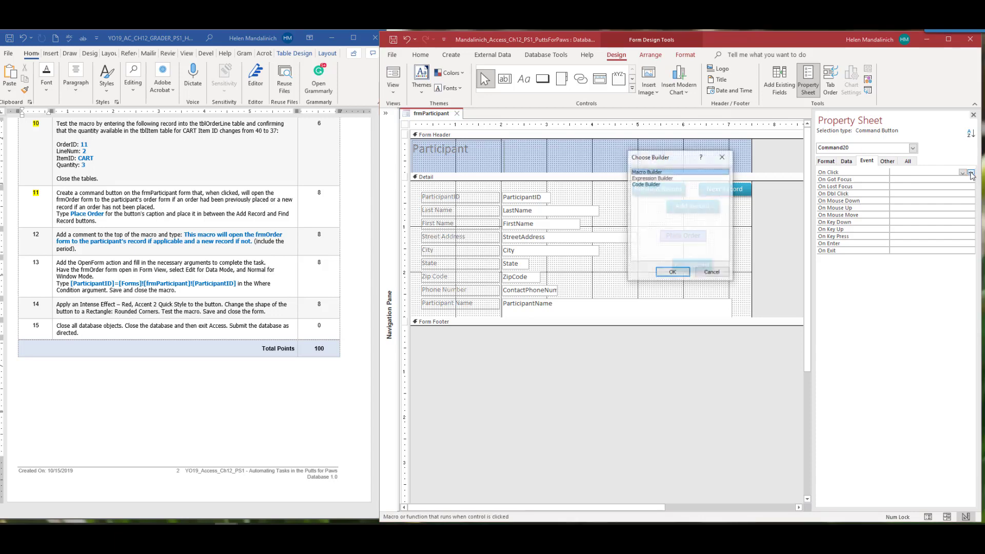
{"action": "left_click", "coordinate": [674, 272]}
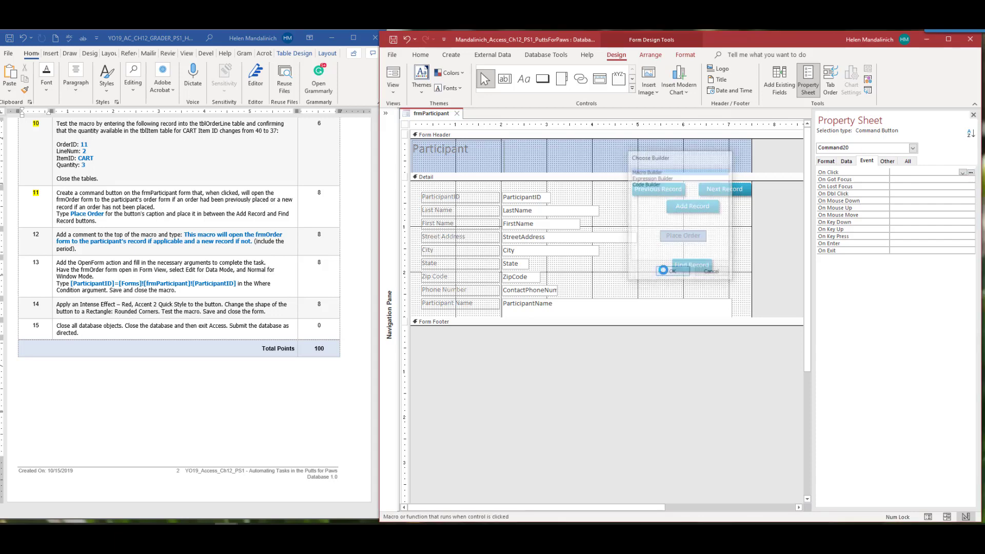
{"action": "left_click", "coordinate": [505, 132]}
{"action": "left_click", "coordinate": [468, 144]}
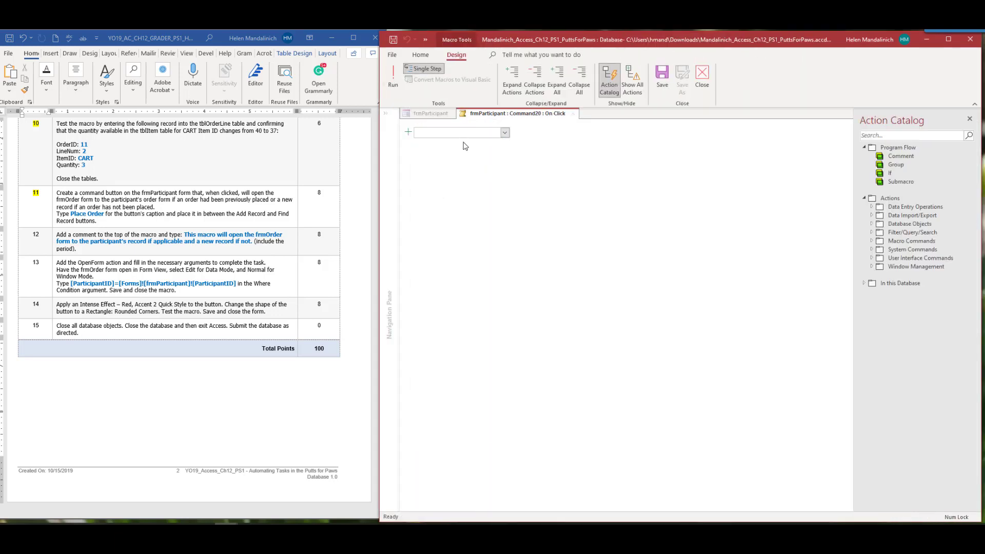
Step: Enter the comment "This macro will open the frmOrder form to the participant's record if applicable and a new record if not." copied from Word
{"action": "left_click", "coordinate": [181, 240]}
{"action": "left_click_drag", "start_coordinate": [184, 235], "coordinate": [250, 241]}
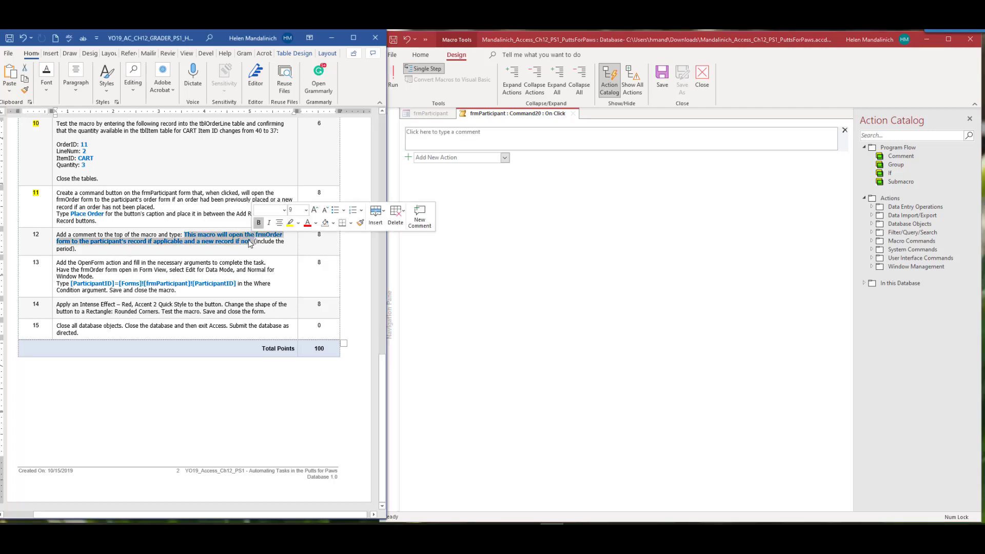
{"action": "key", "text": "ctrl+c"}
{"action": "left_click", "coordinate": [458, 148]}
{"action": "key", "text": "ctrl+v"}
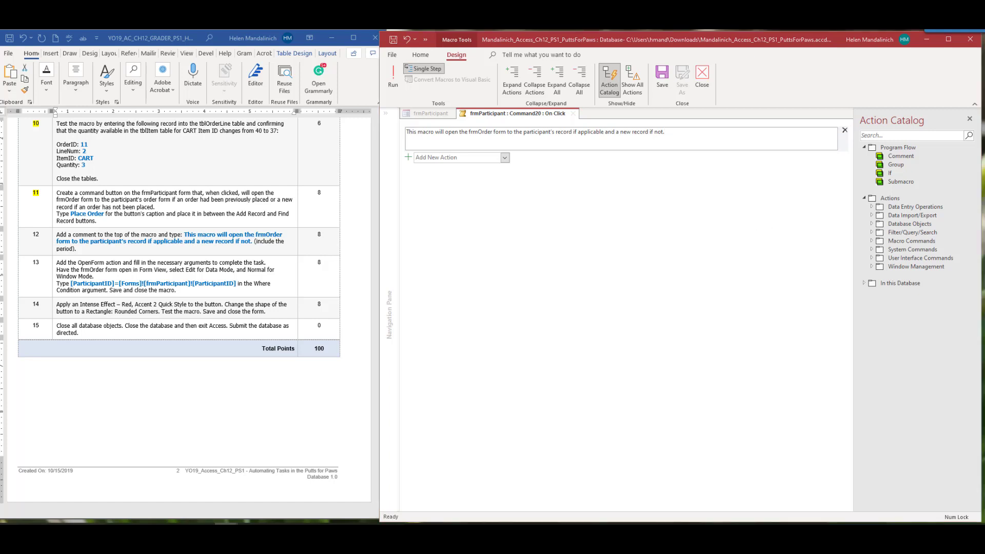
Step: Add an OpenForm action below the comment in the macro and set its Form Name to frmOrder
{"action": "left_click", "coordinate": [506, 160]}
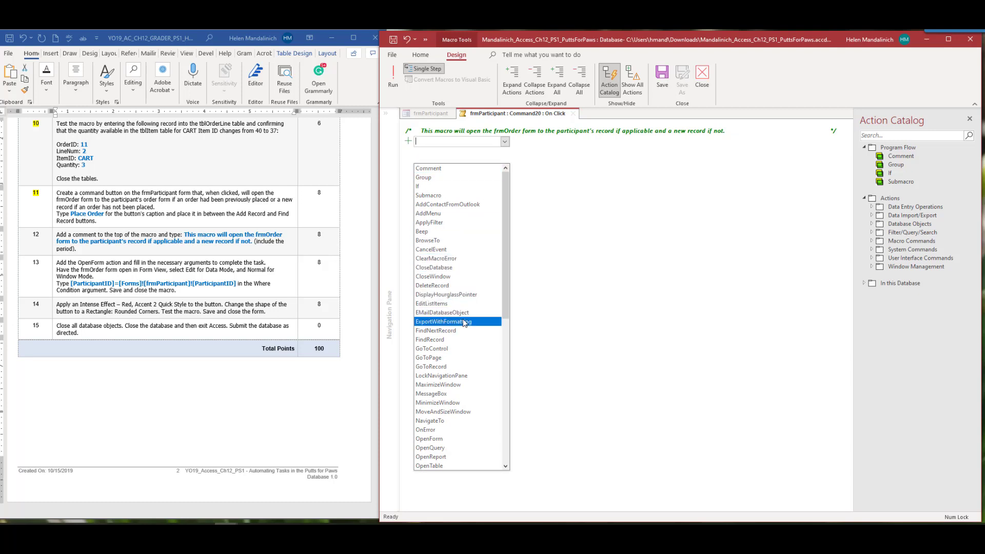
{"action": "left_click", "coordinate": [449, 440]}
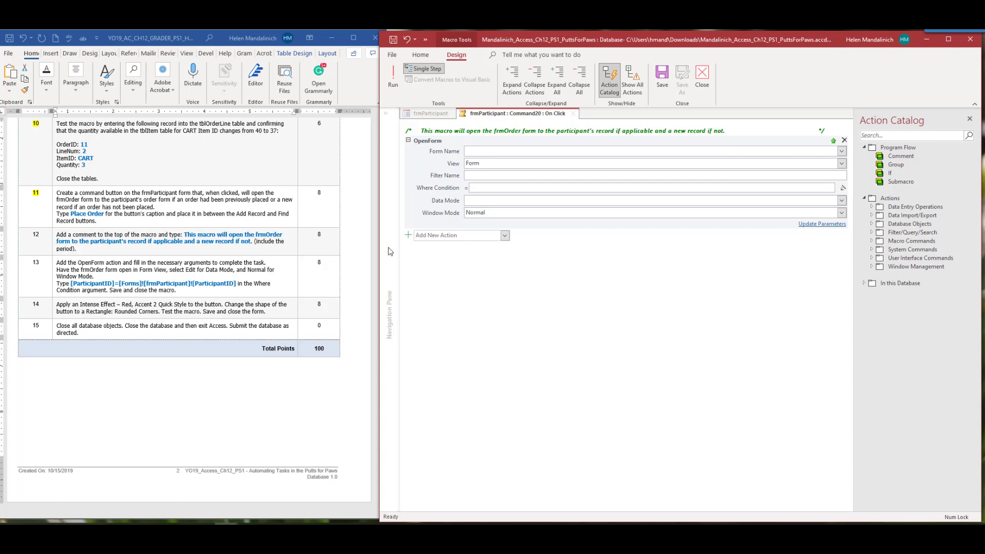
{"action": "left_click", "coordinate": [842, 151]}
{"action": "left_click", "coordinate": [548, 162]}
Step: Copy [ParticipantID]=[Forms]![frmParticipant]![ParticipantID] from the Word instructions into the OpenForm action's Where Condition in Access
{"action": "left_click", "coordinate": [71, 284]}
{"action": "left_click_drag", "start_coordinate": [71, 283], "coordinate": [236, 284]}
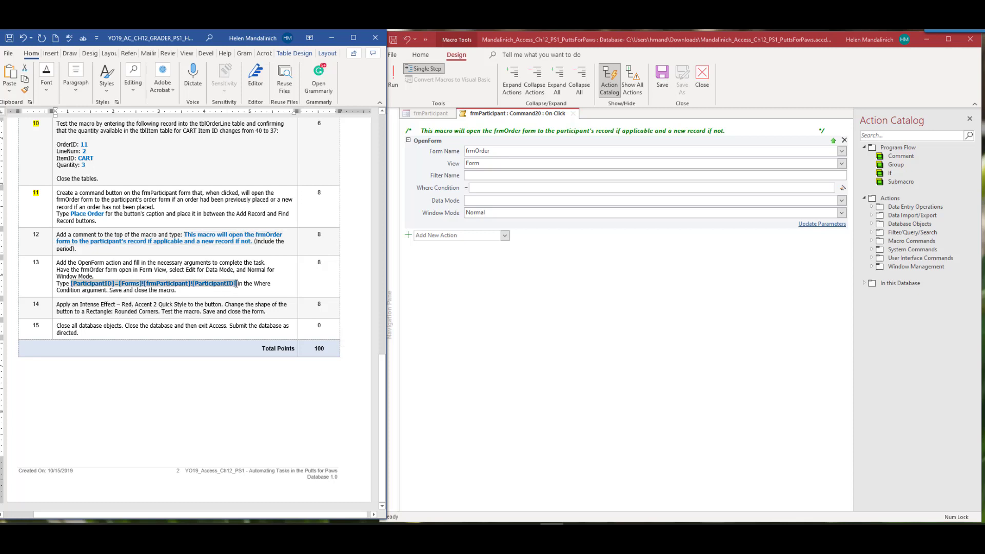
{"action": "left_click", "coordinate": [407, 215]}
{"action": "left_click", "coordinate": [498, 188]}
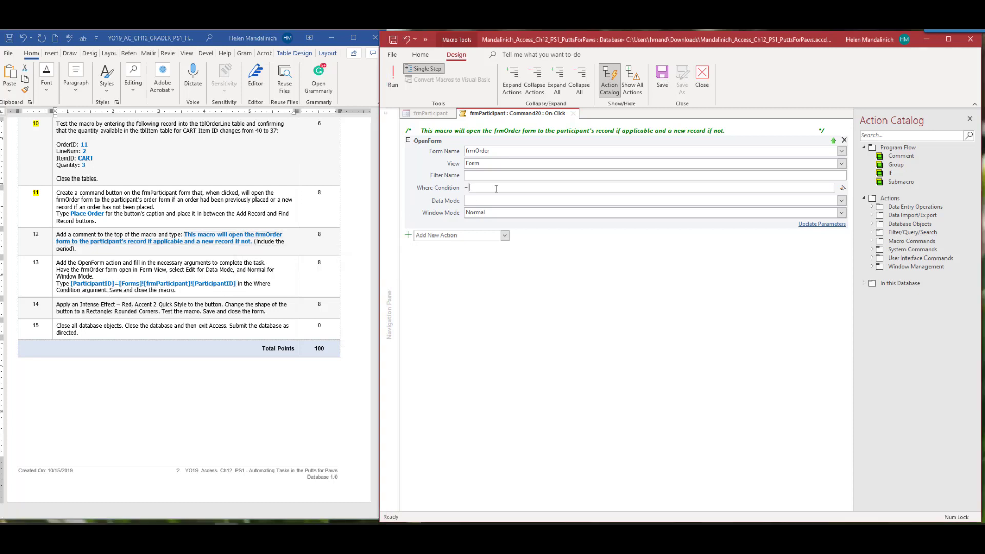
{"action": "key", "text": "ctrl+v"}
Step: Set the OpenForm action's Data Mode to Edit, with Normal as the Window Mode
{"action": "left_click", "coordinate": [540, 200]}
{"action": "left_click", "coordinate": [842, 201]}
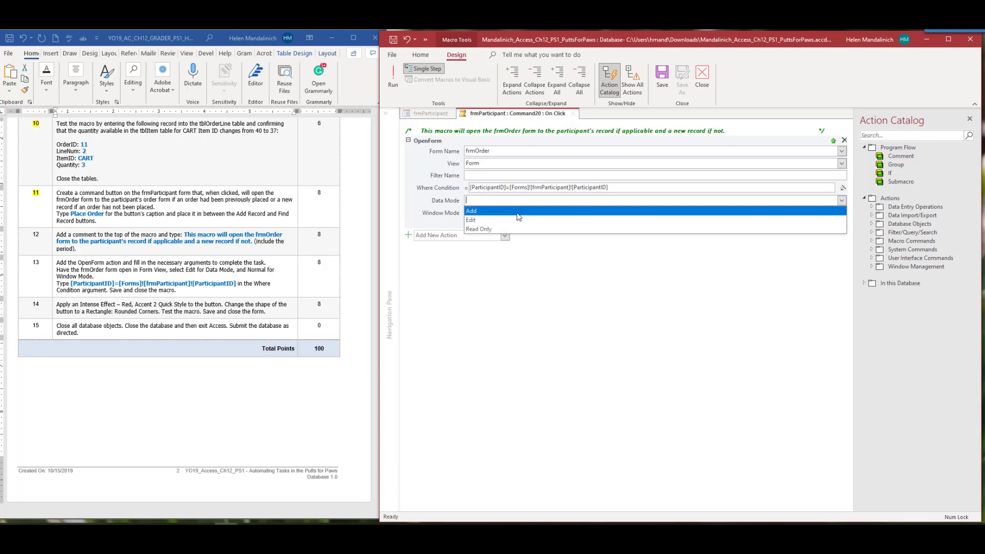
{"action": "left_click", "coordinate": [521, 218]}
{"action": "left_click", "coordinate": [534, 215]}
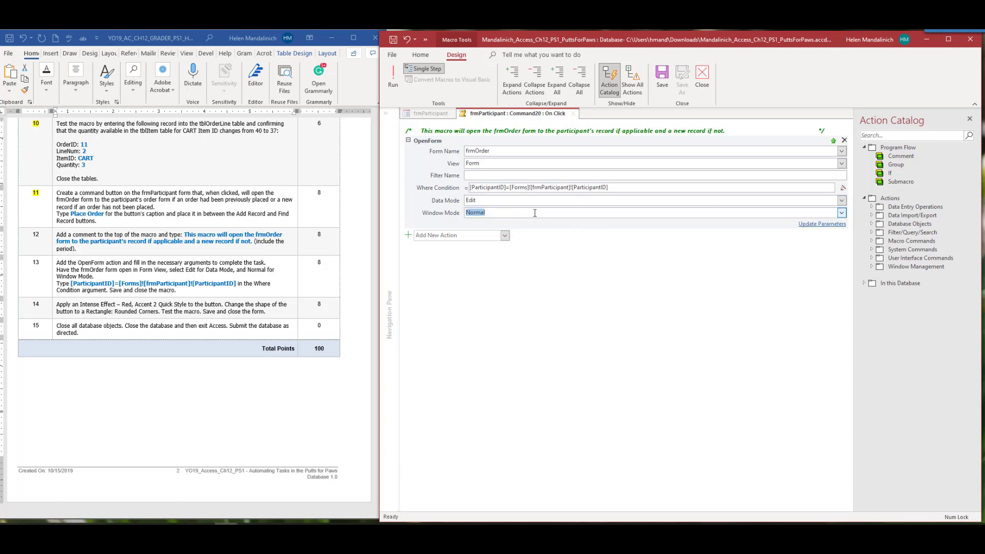
Step: Switch to Word and highlight step numbers 13 and 12 in yellow in the instructions
{"action": "left_click", "coordinate": [207, 300]}
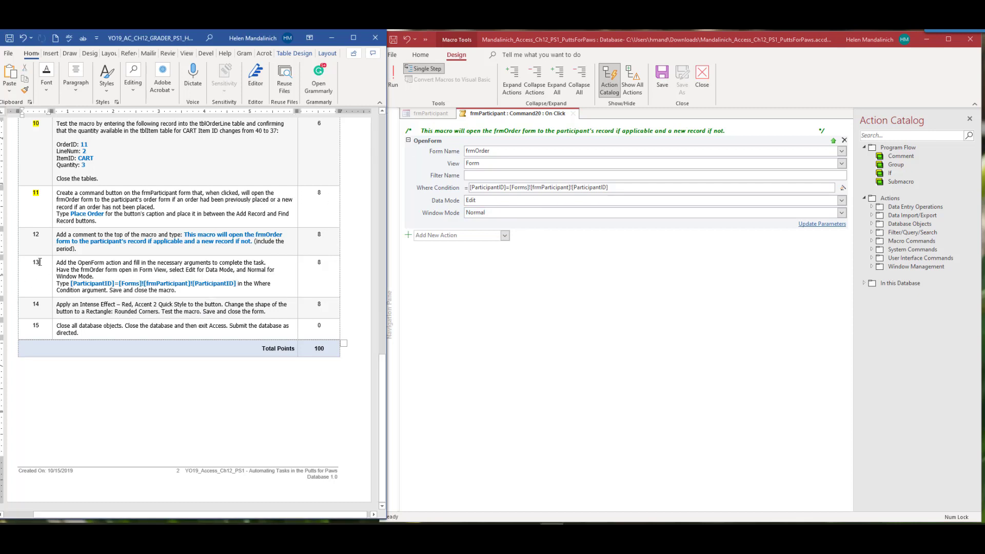
{"action": "left_click_drag", "start_coordinate": [41, 263], "coordinate": [33, 263]}
{"action": "left_click", "coordinate": [59, 247]}
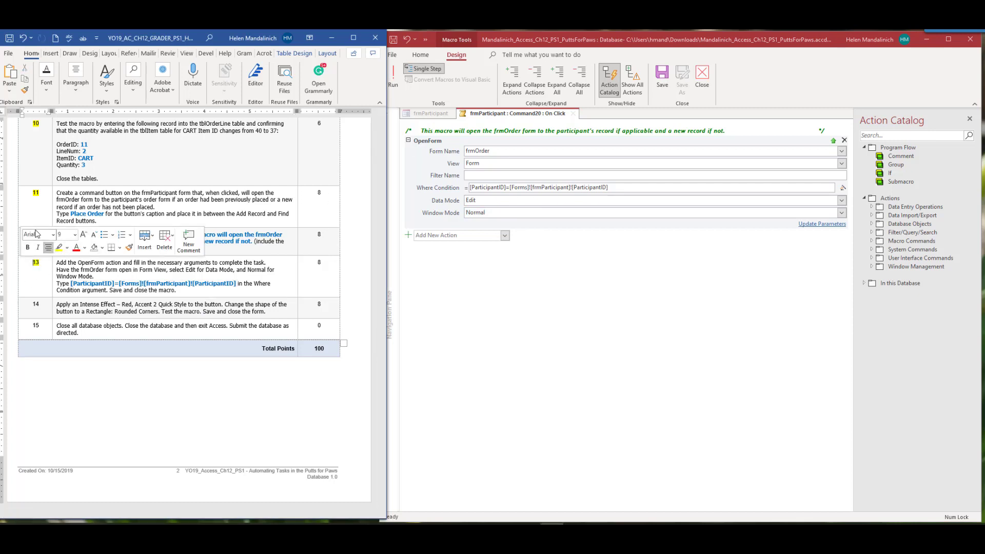
{"action": "left_click_drag", "start_coordinate": [45, 236], "coordinate": [33, 236]}
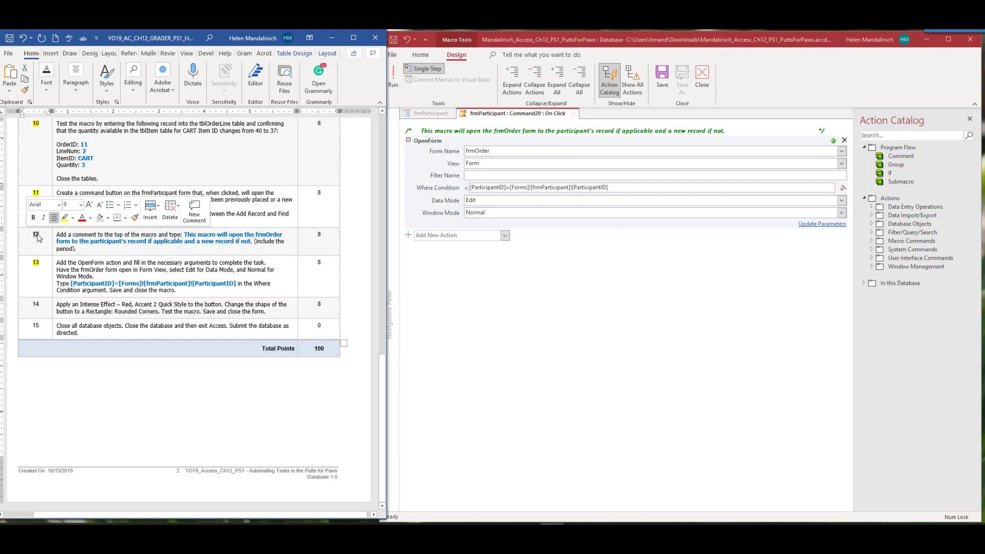
{"action": "left_click", "coordinate": [62, 220]}
Step: Return to Access, save the Place Order button's macro and close the Macro Builder
{"action": "left_click", "coordinate": [500, 167]}
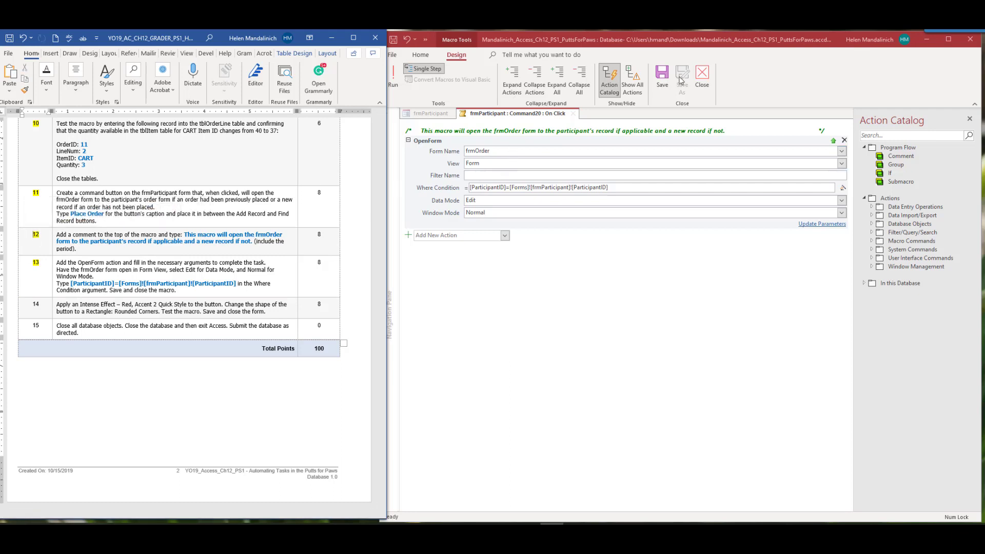
{"action": "left_click", "coordinate": [663, 76]}
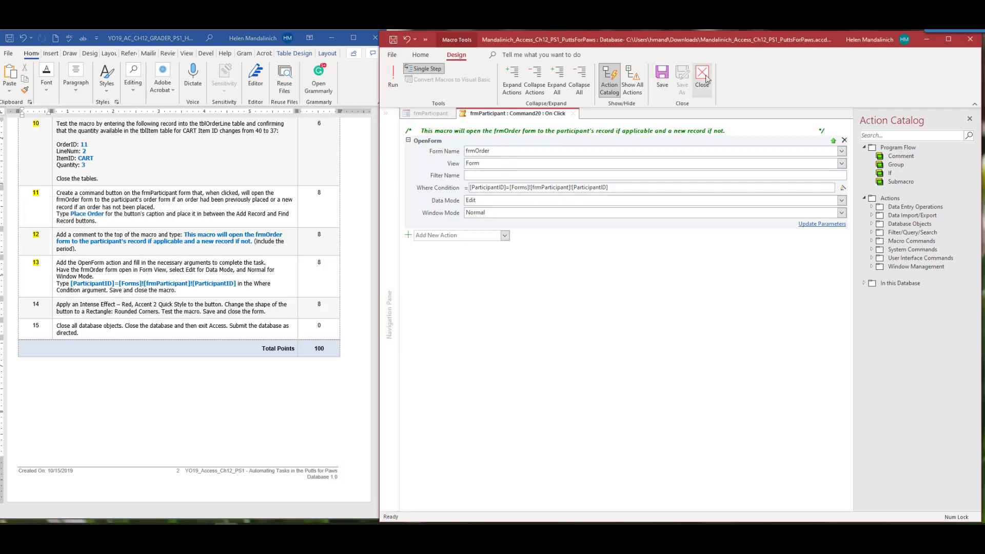
{"action": "left_click", "coordinate": [702, 76]}
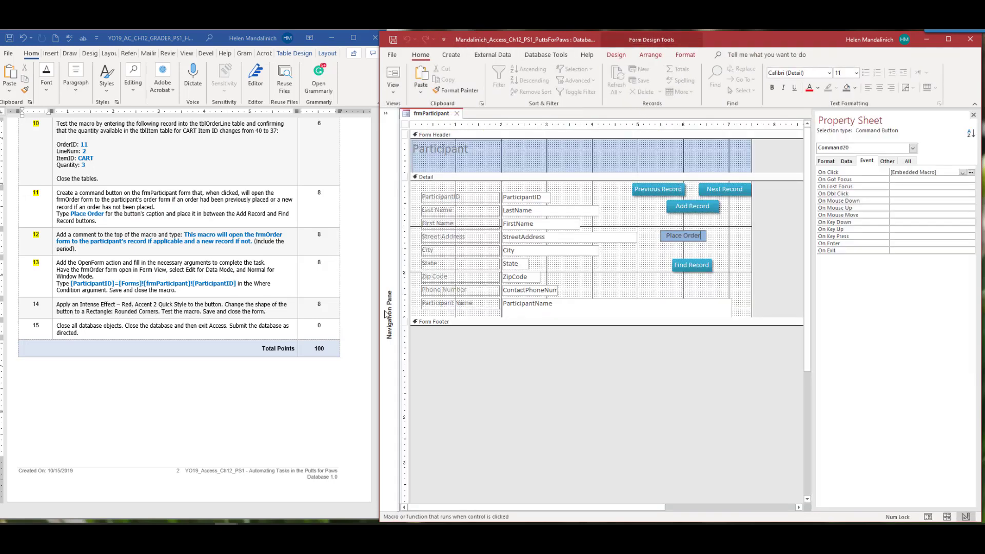
Step: Apply the Intense Effect – Red, Accent 2 Quick Style to the Place Order button on frmParticipant
{"action": "left_click", "coordinate": [671, 235]}
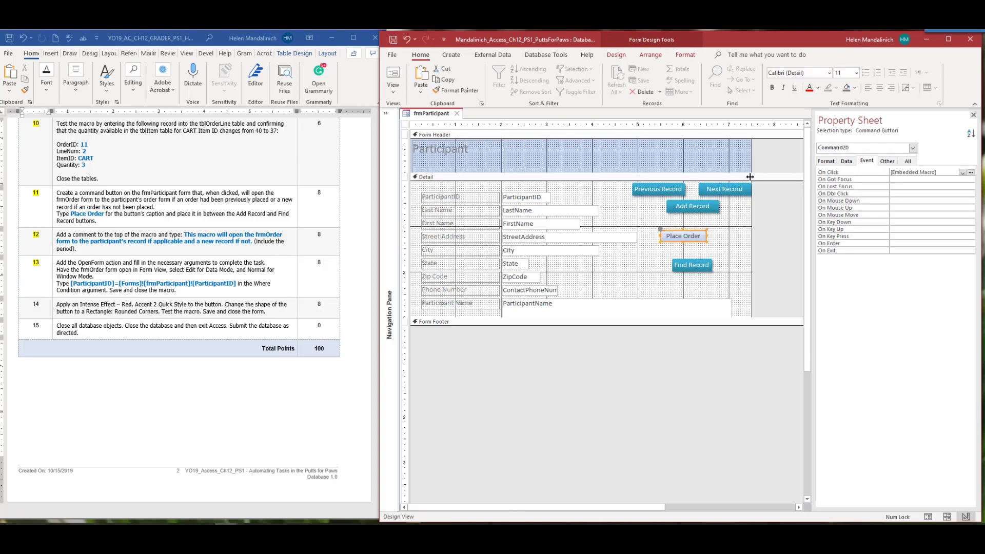
{"action": "left_click", "coordinate": [687, 55]}
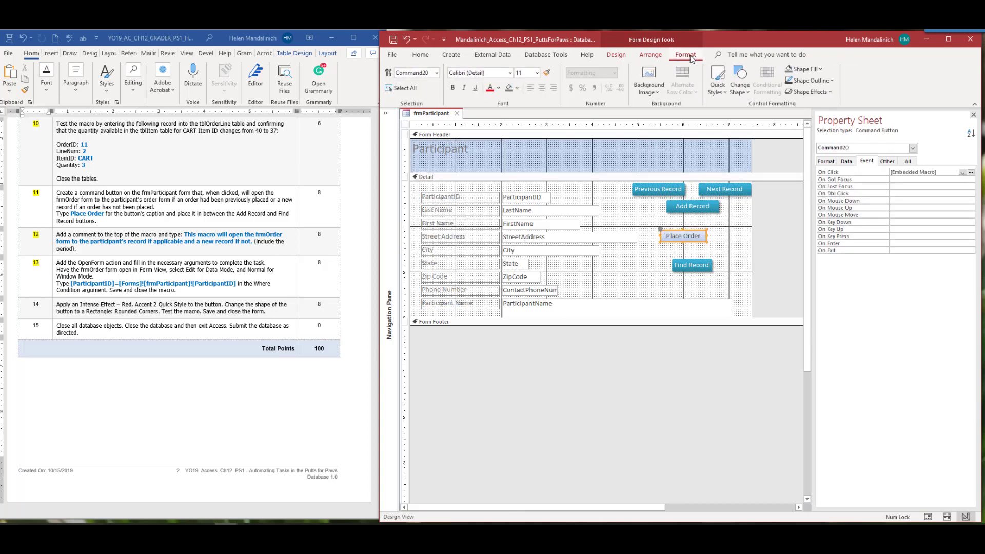
{"action": "left_click", "coordinate": [717, 88]}
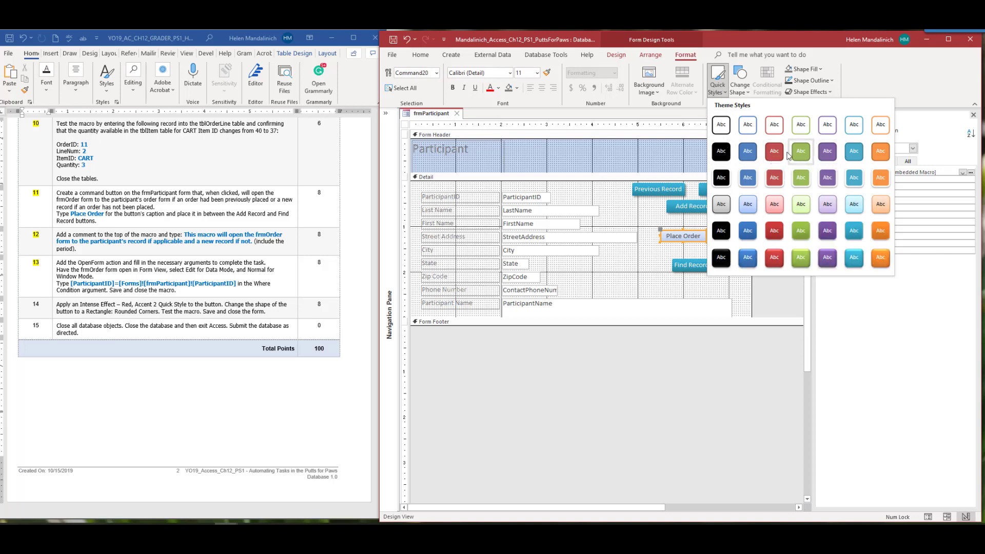
{"action": "left_click", "coordinate": [775, 258]}
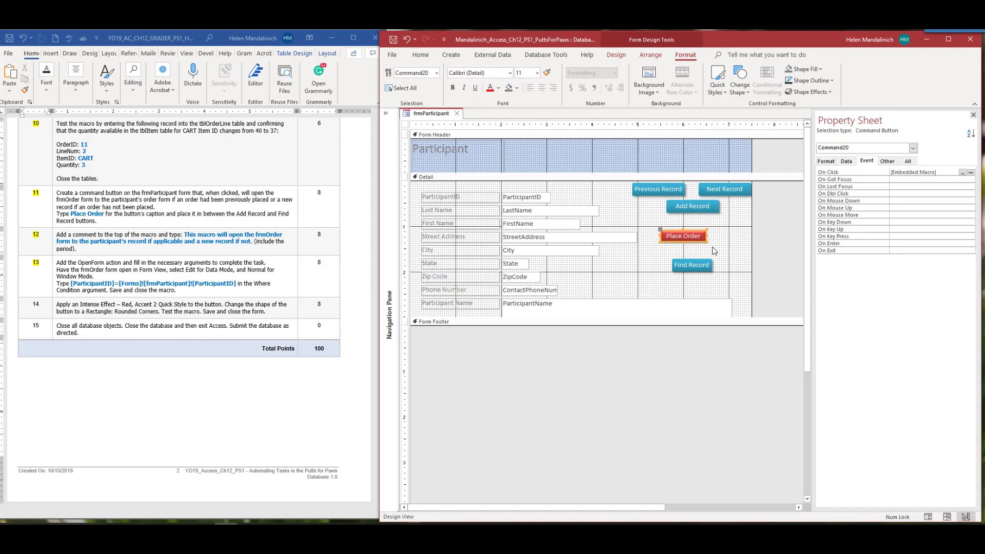
Step: Size the Place Order and Add Record buttons together to the widest and to the tallest
{"action": "left_click", "coordinate": [698, 211], "text": "shift"}
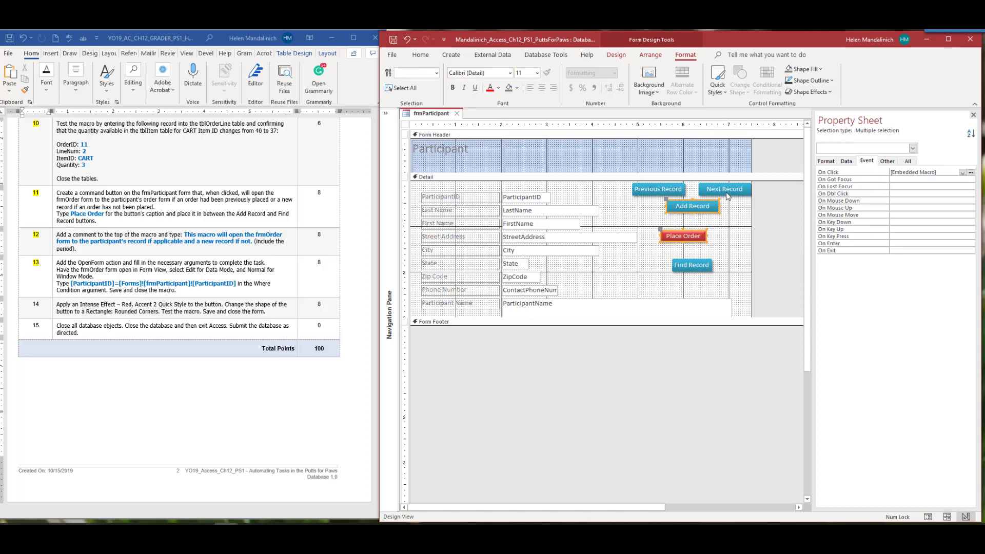
{"action": "left_click", "coordinate": [651, 55]}
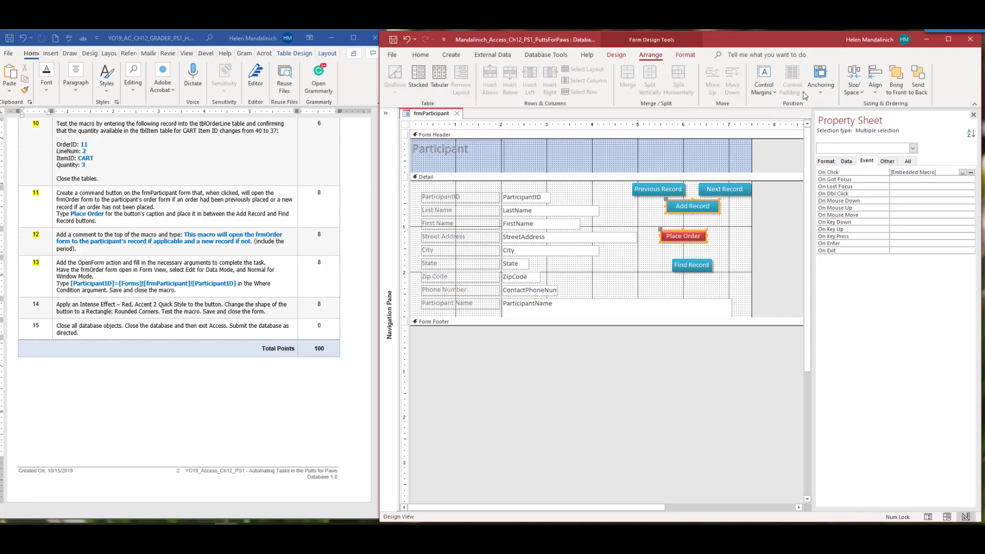
{"action": "left_click", "coordinate": [854, 87]}
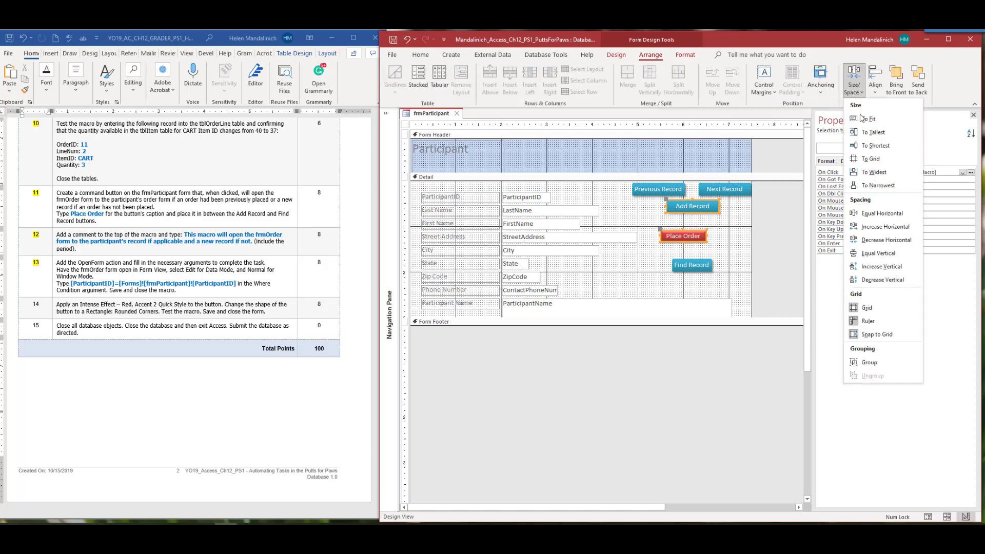
{"action": "left_click", "coordinate": [878, 172]}
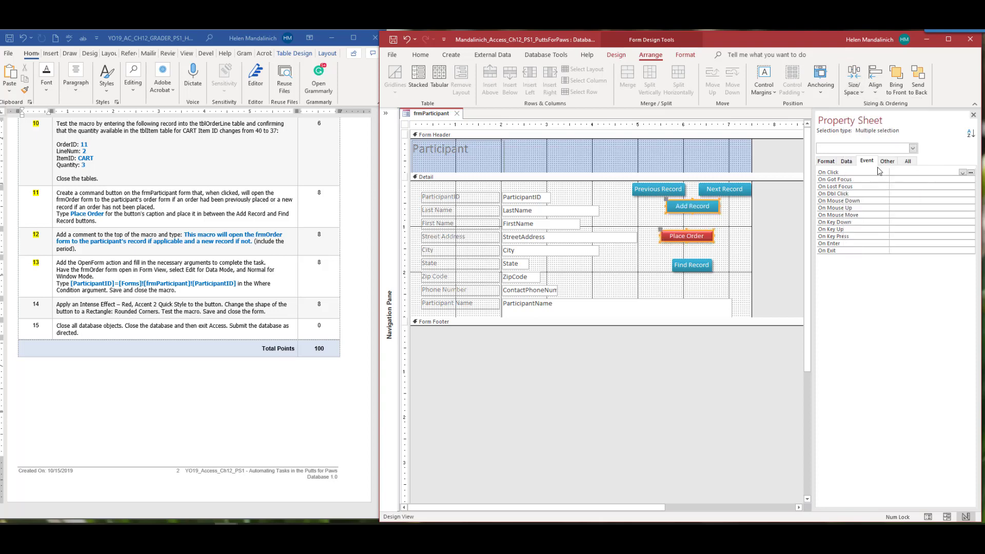
{"action": "left_click", "coordinate": [876, 93]}
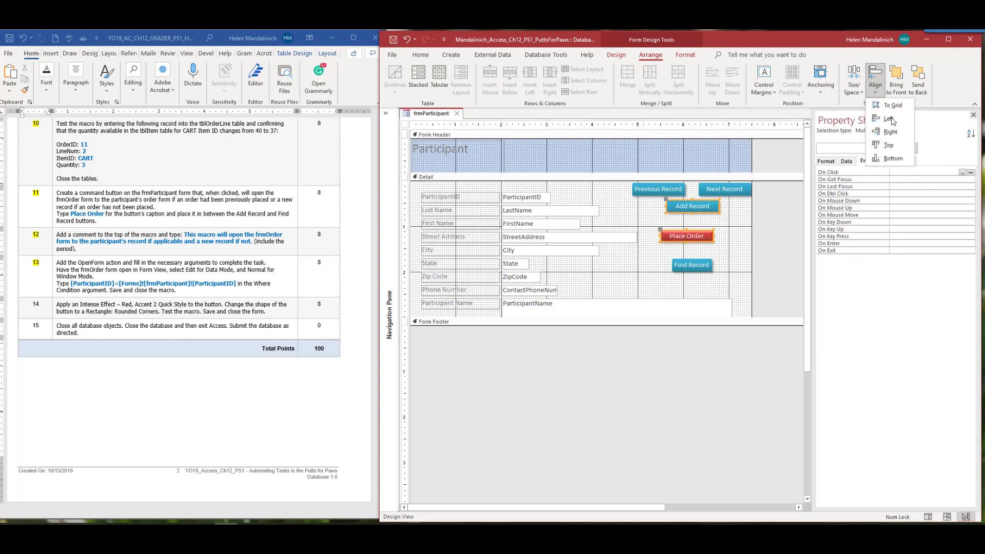
{"action": "left_click", "coordinate": [854, 86]}
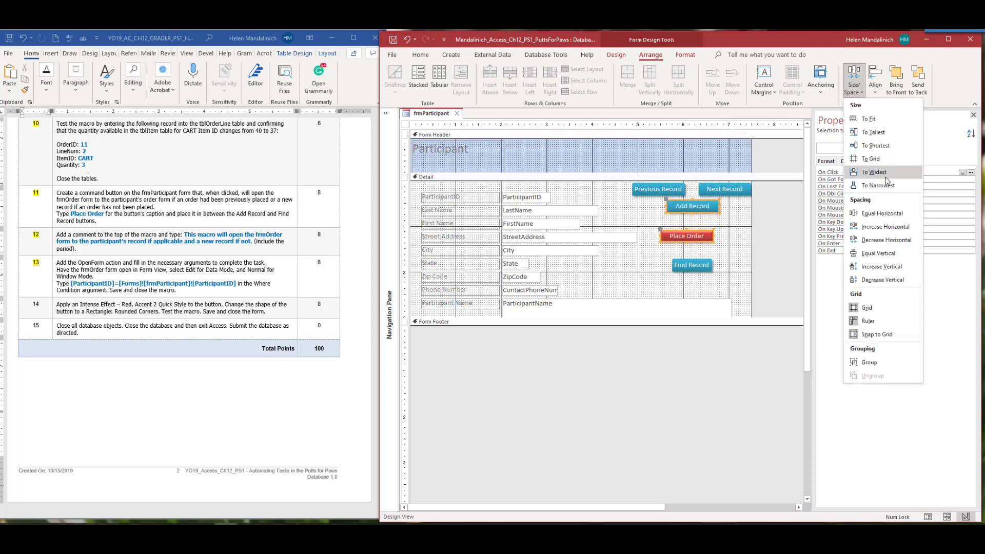
{"action": "left_click", "coordinate": [875, 133]}
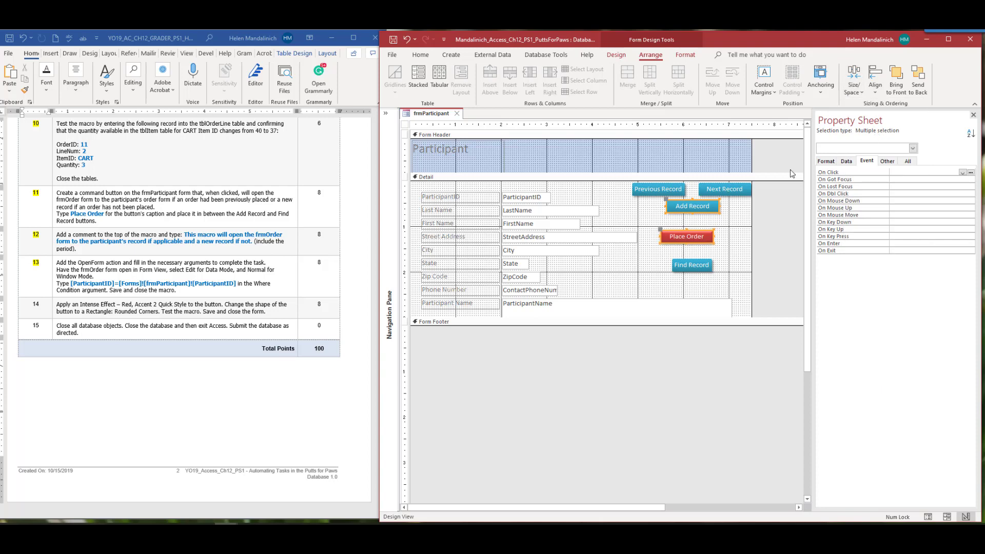
Step: Align the right edges of the Place Order and Add Record buttons, then deselect them
{"action": "left_click", "coordinate": [876, 88]}
{"action": "left_click", "coordinate": [893, 136]}
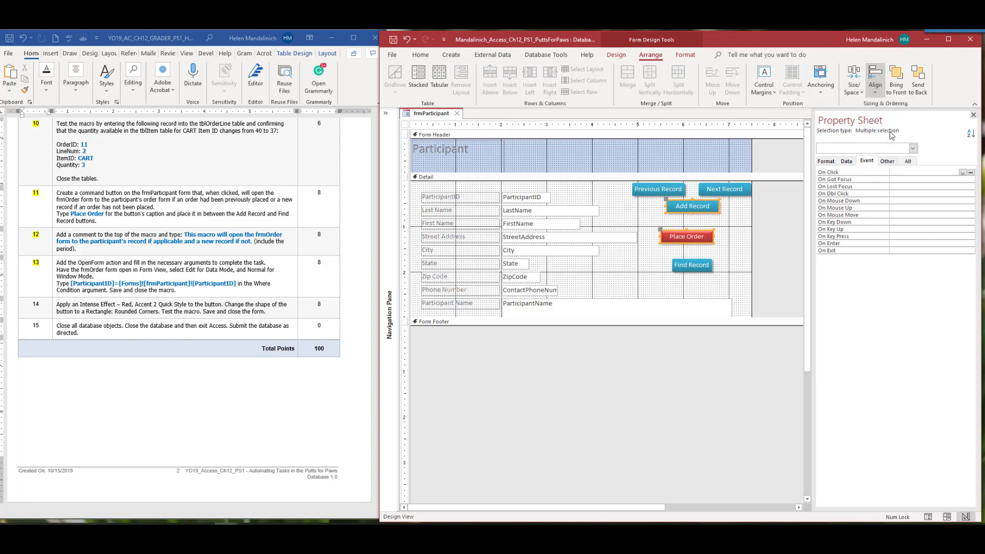
{"action": "left_click", "coordinate": [688, 258]}
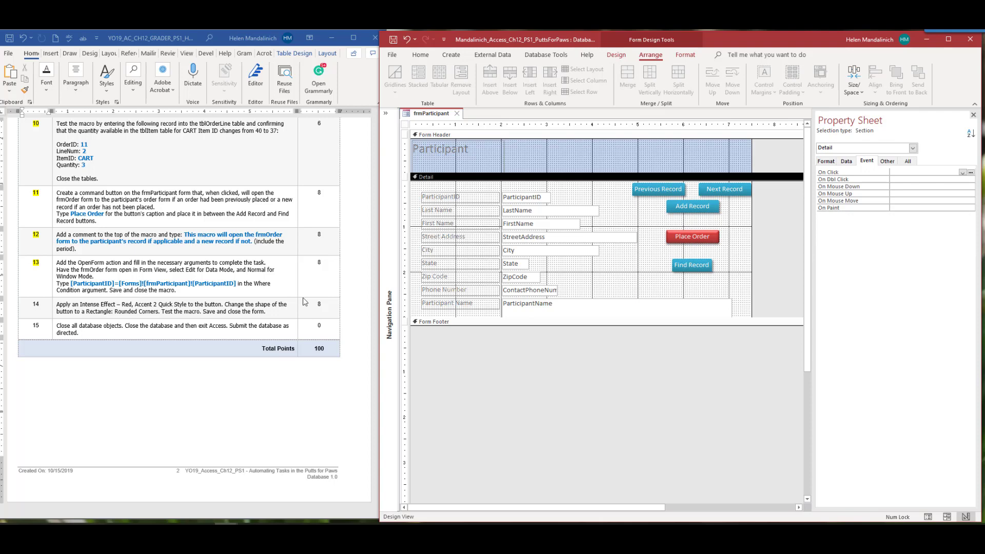
Step: Highlight step number 14 in yellow in the Word instructions and save frmParticipant in Access
{"action": "left_click", "coordinate": [49, 301]}
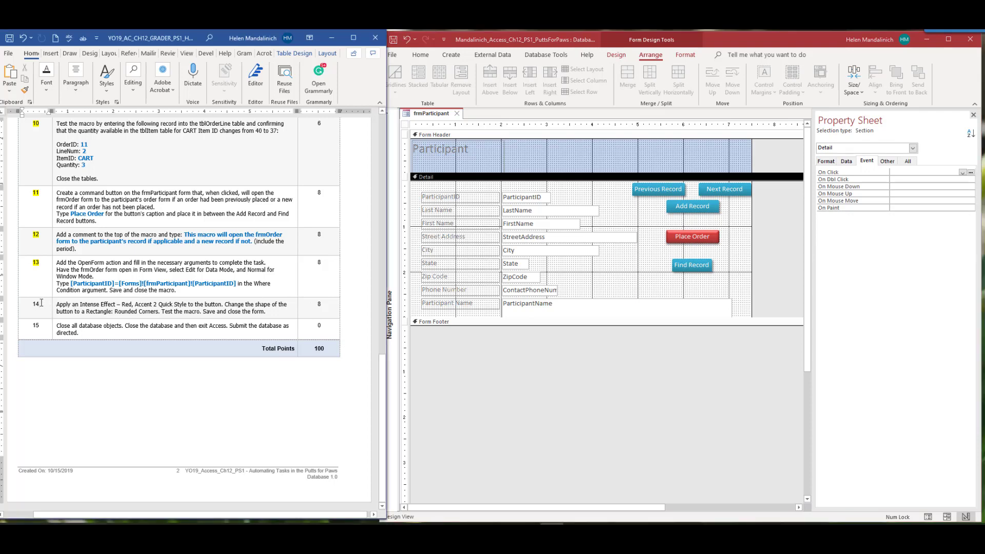
{"action": "left_click", "coordinate": [42, 303]}
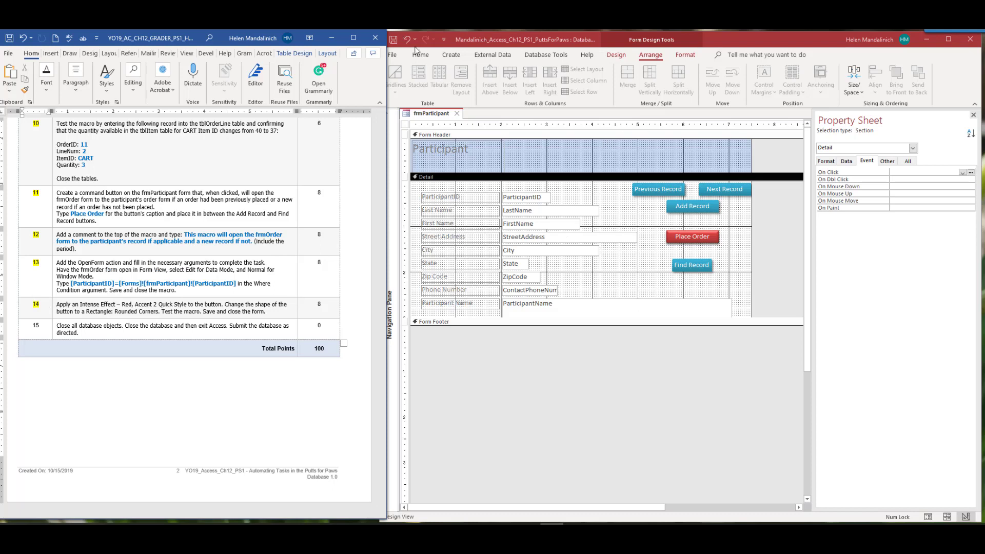
{"action": "left_click", "coordinate": [392, 39]}
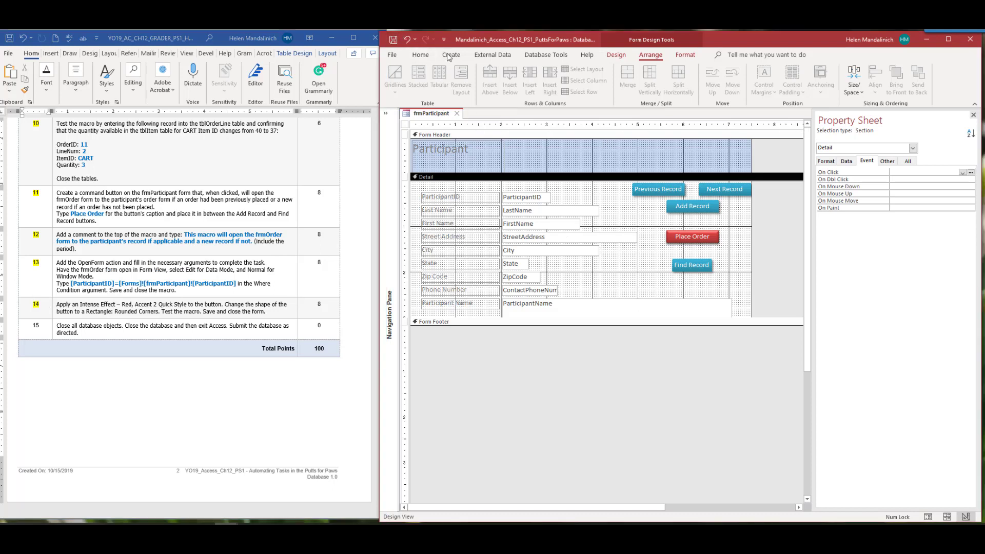
Step: Switch frmParticipant to Form View, go to the last existing participant and test Place Order, stepping through its OpenForm action
{"action": "left_click", "coordinate": [609, 55]}
{"action": "left_click", "coordinate": [393, 76]}
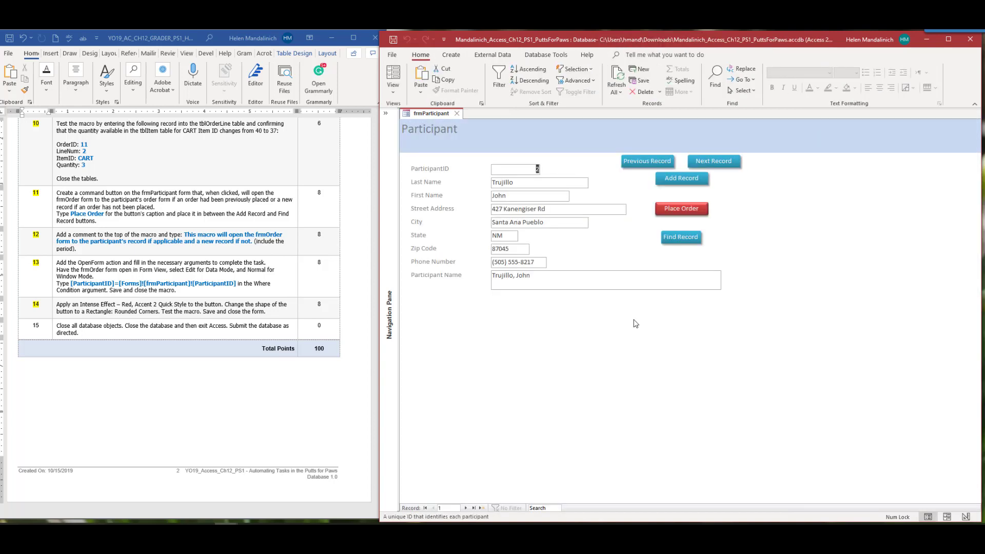
{"action": "left_click", "coordinate": [481, 508]}
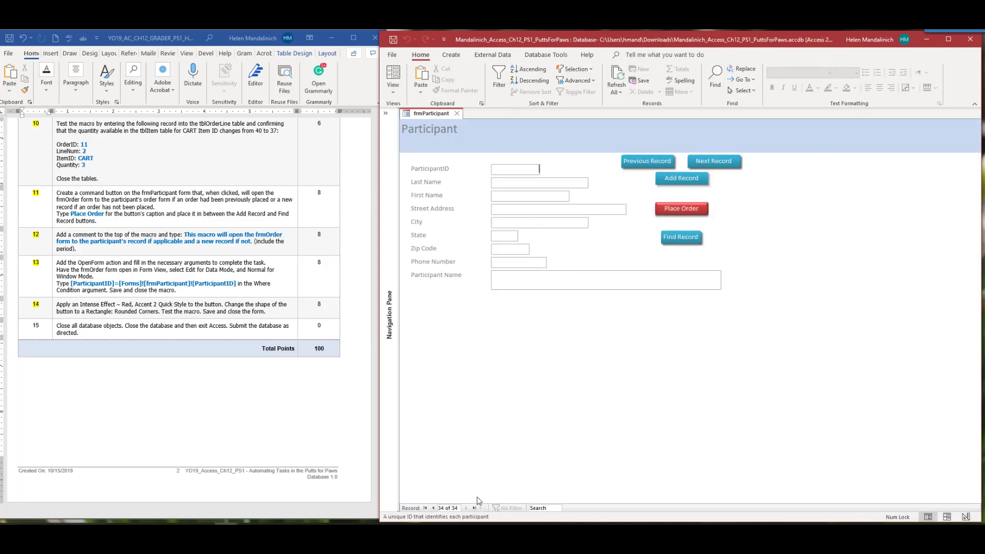
{"action": "left_click", "coordinate": [433, 508]}
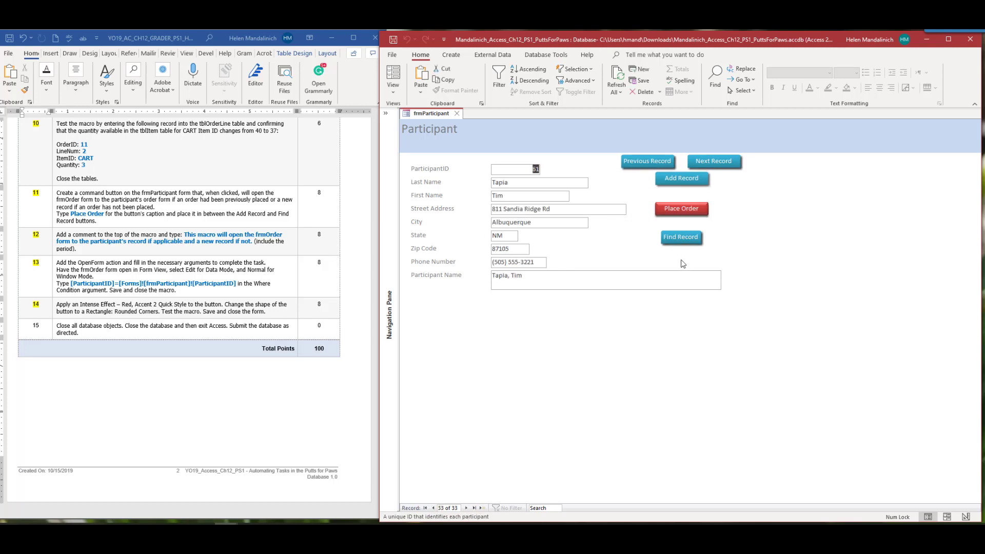
{"action": "left_click", "coordinate": [681, 209]}
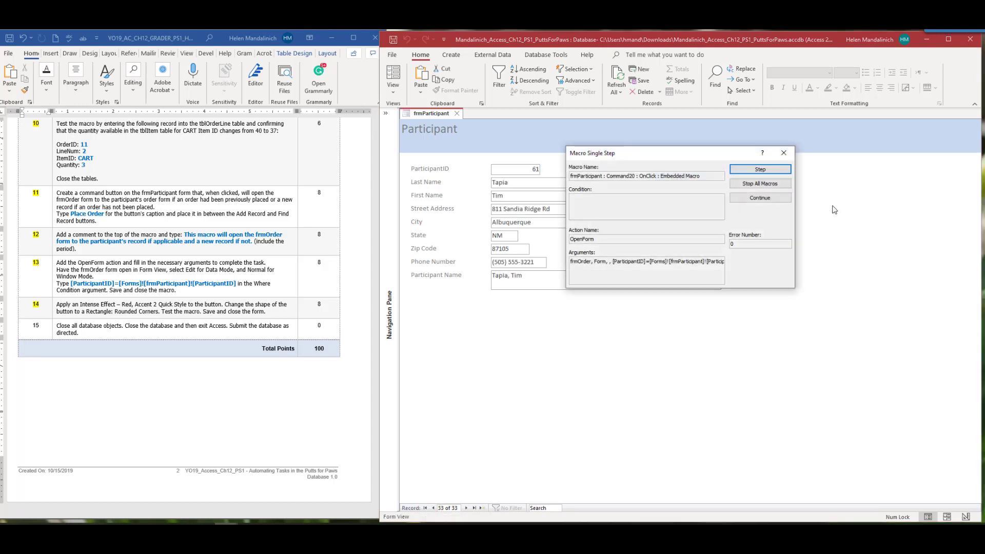
{"action": "left_click", "coordinate": [760, 170]}
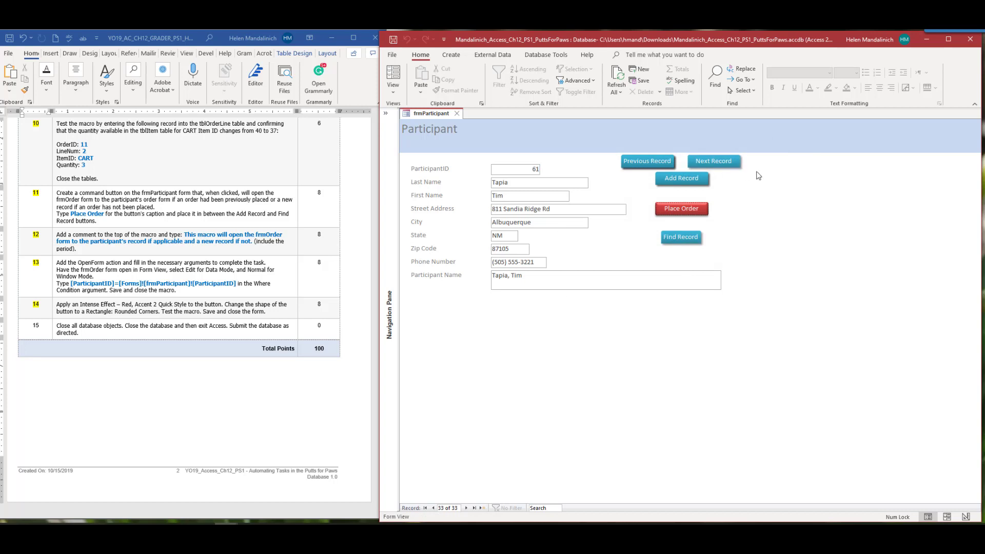